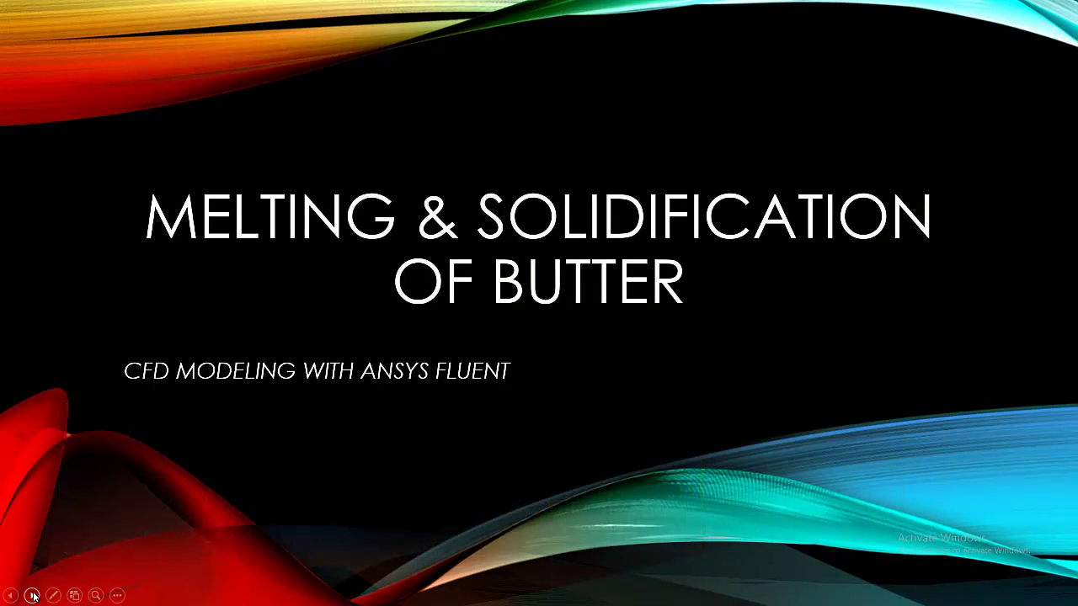
Step: Advance through the geometry, physical properties and butterfat melting slides, then end the slideshow
{"action": "left_click", "coordinate": [32, 596]}
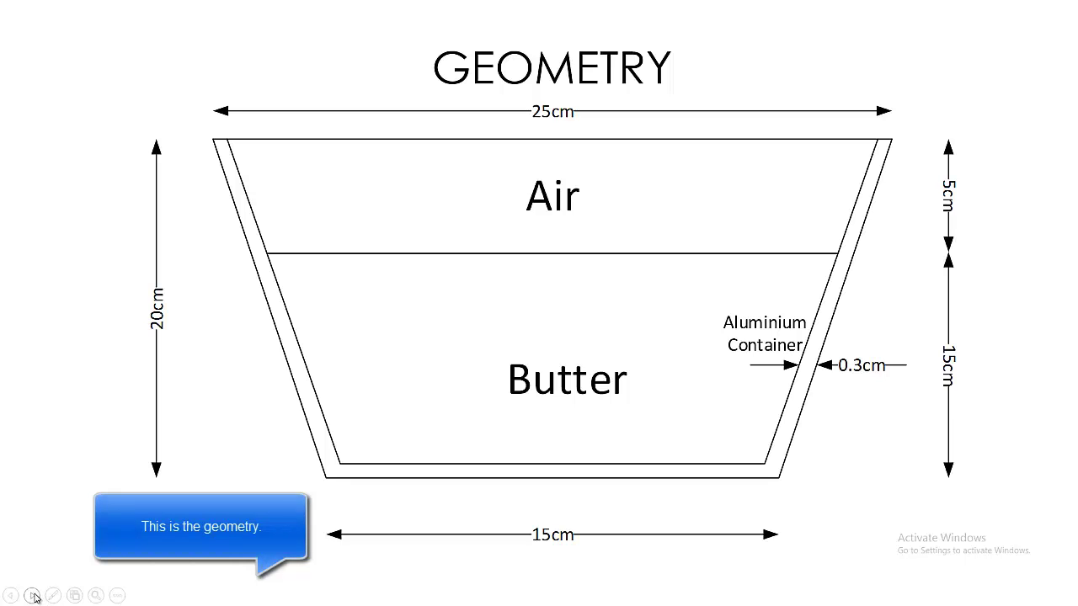
{"action": "left_click", "coordinate": [32, 596]}
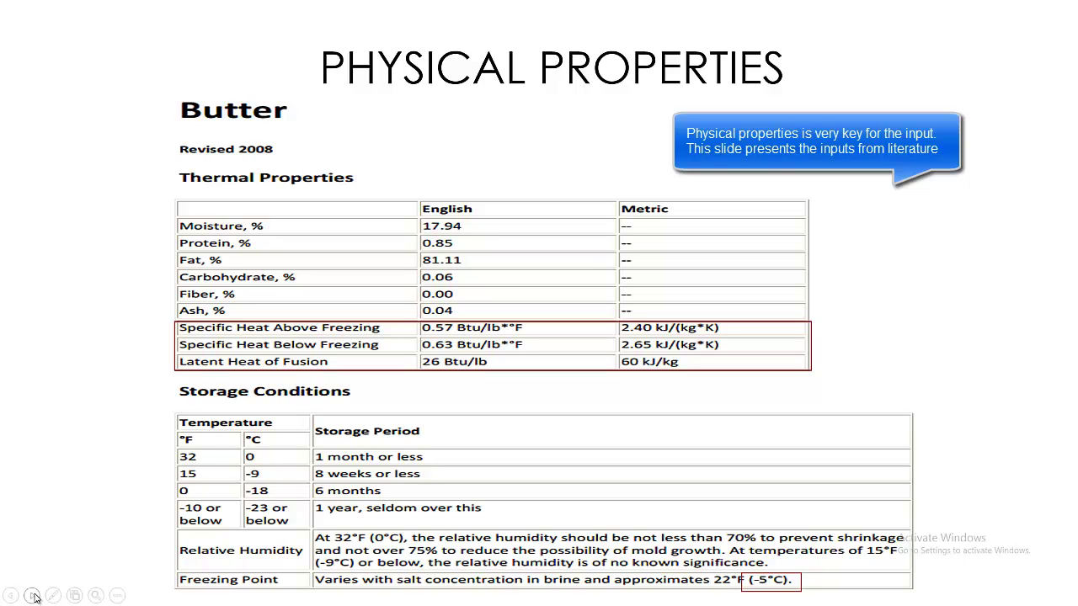
{"action": "left_click", "coordinate": [32, 597]}
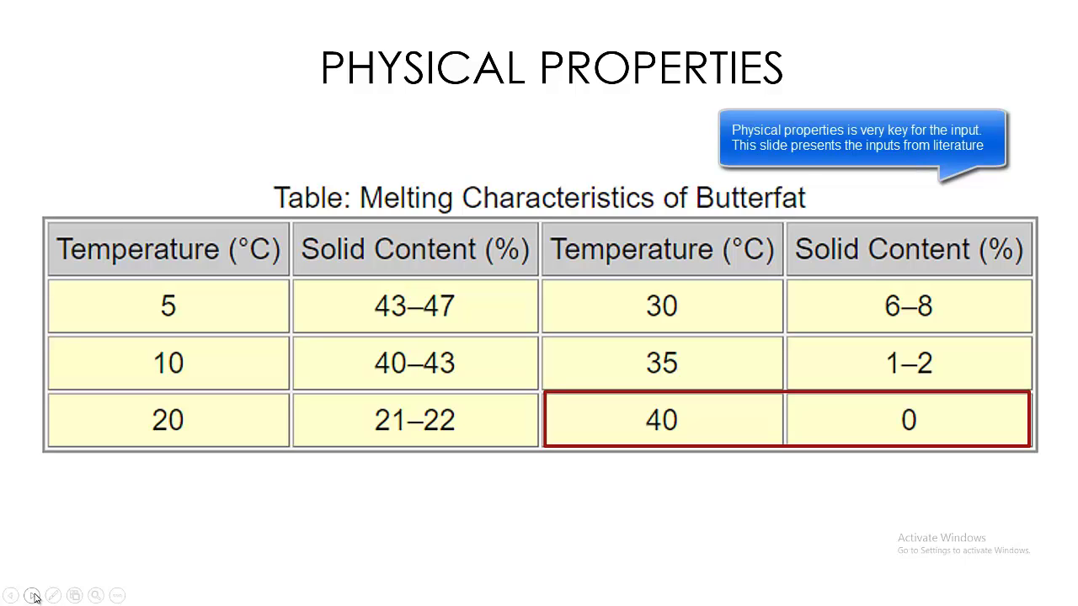
{"action": "left_click", "coordinate": [34, 597]}
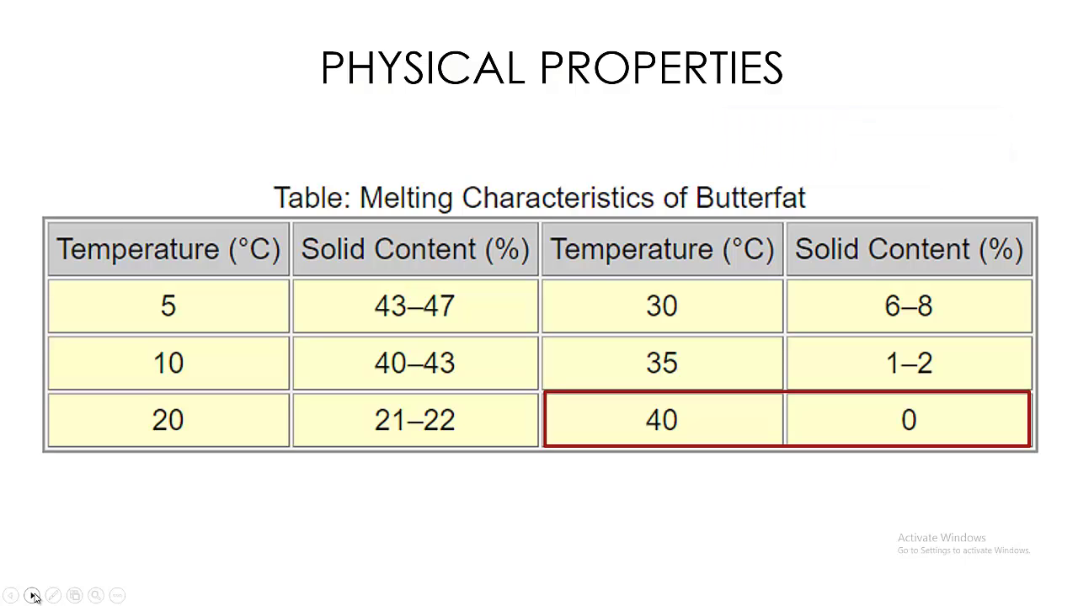
{"action": "left_click", "coordinate": [34, 597]}
{"action": "left_click", "coordinate": [36, 596]}
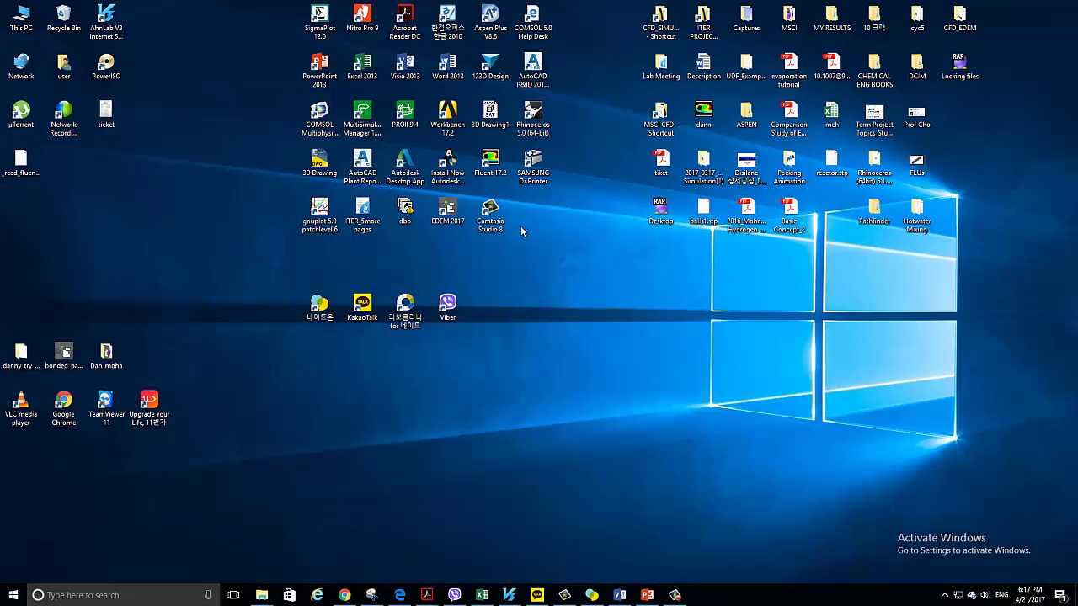
Step: Launch Workbench 17.2, add a Geometry system named Geometry, and open it in DesignModeler
{"action": "double_click", "coordinate": [447, 116]}
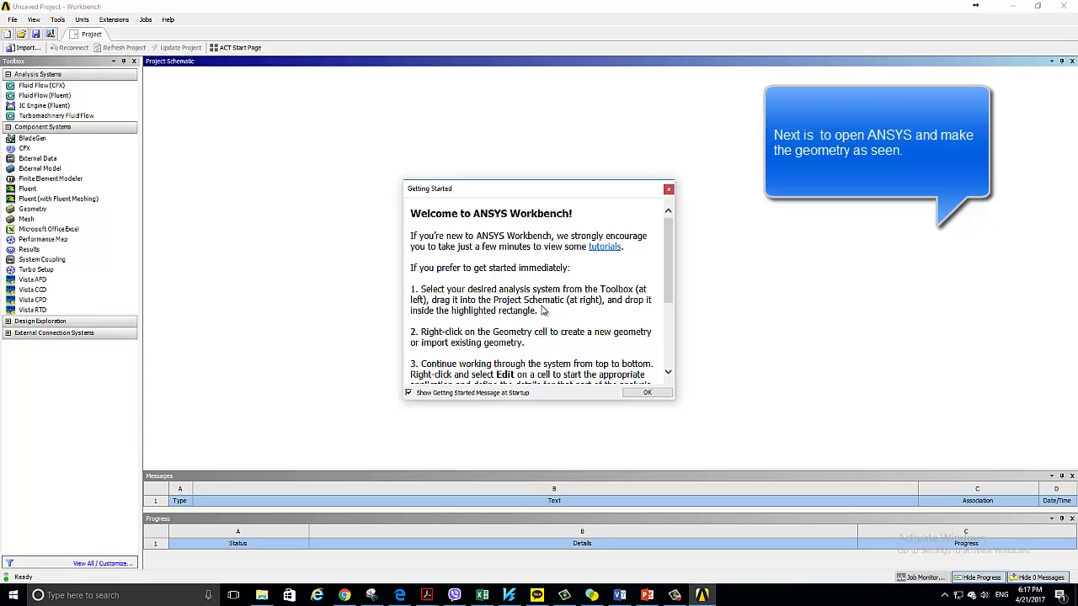
{"action": "left_click", "coordinate": [646, 393]}
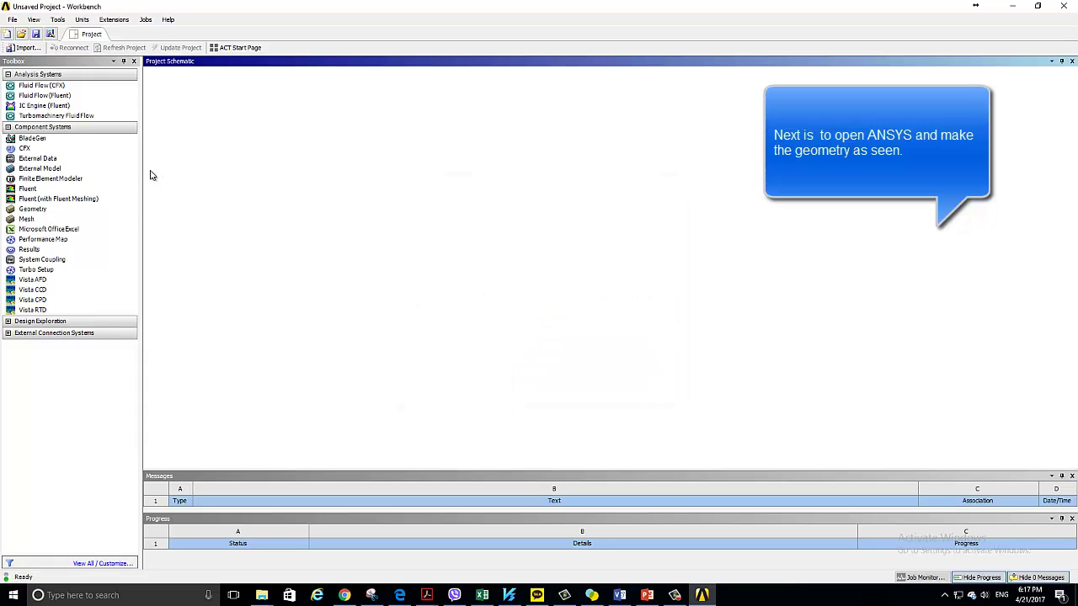
{"action": "left_click_drag", "start_coordinate": [32, 209], "coordinate": [211, 100]}
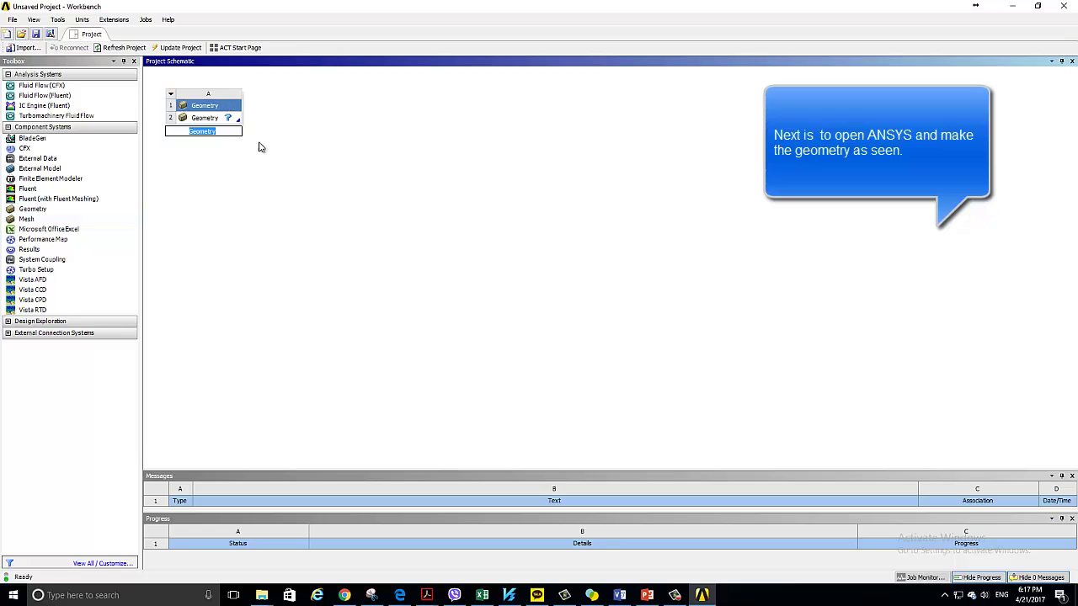
{"action": "left_click", "coordinate": [292, 168]}
{"action": "double_click", "coordinate": [202, 118]}
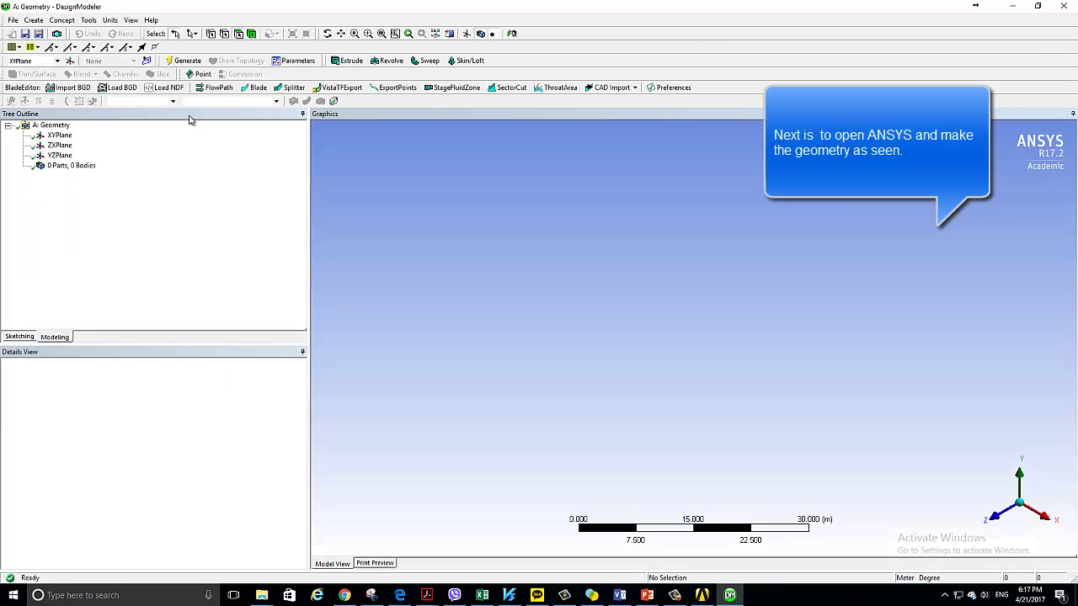
Step: Create Sketch1 on the XY plane, viewed face-on, and enter sketching mode
{"action": "left_click", "coordinate": [58, 135]}
{"action": "left_click", "coordinate": [511, 34]}
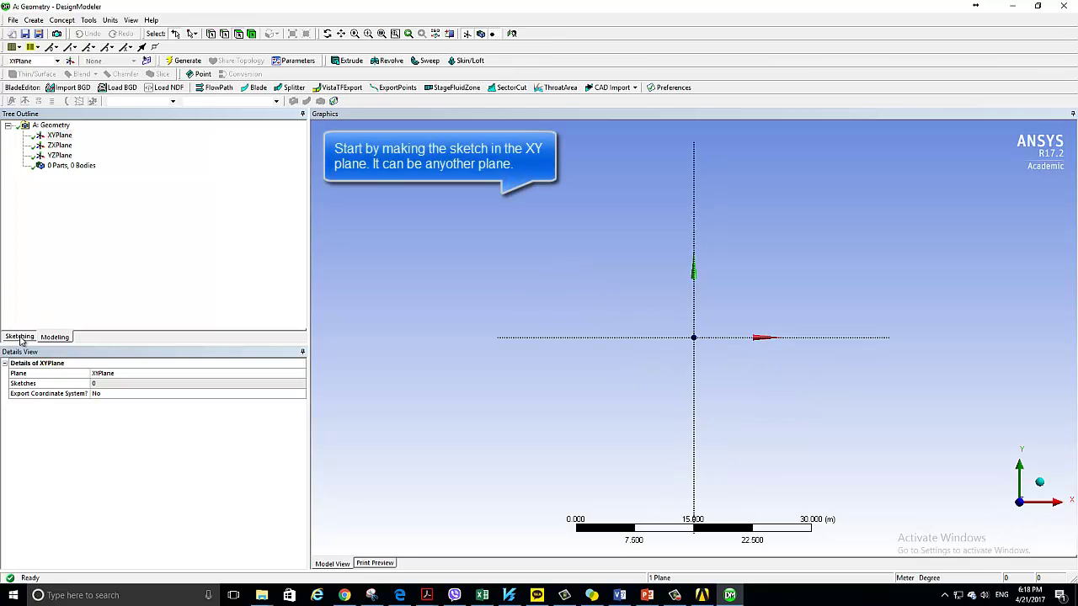
{"action": "left_click", "coordinate": [59, 136]}
{"action": "left_click", "coordinate": [146, 61]}
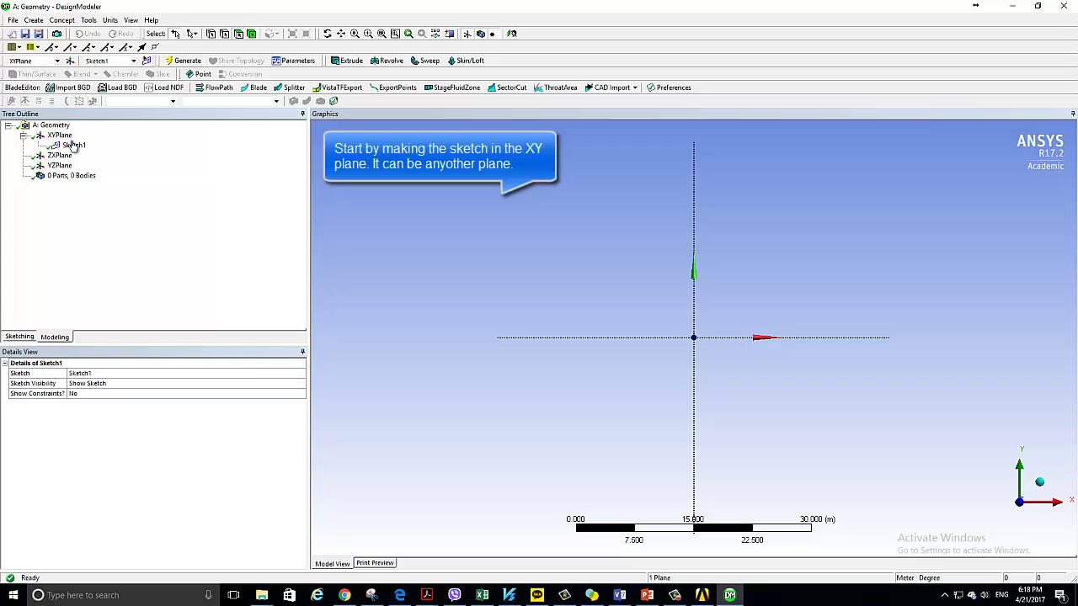
{"action": "left_click", "coordinate": [74, 147]}
{"action": "left_click", "coordinate": [19, 337]}
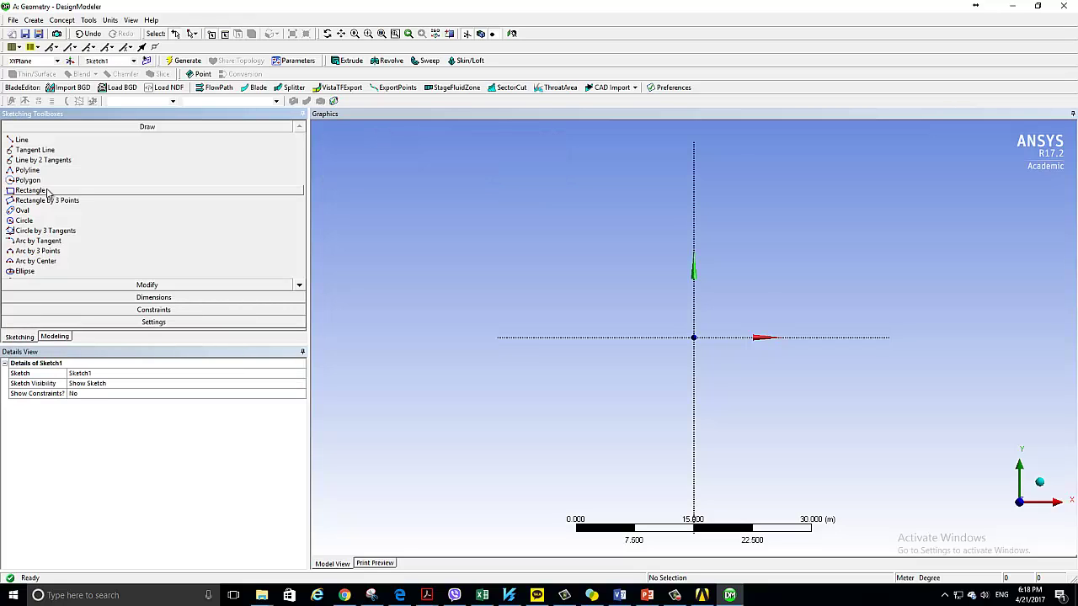
Step: Switch length units to centimetres and draw a horizontal line rightward from the origin
{"action": "left_click", "coordinate": [21, 140]}
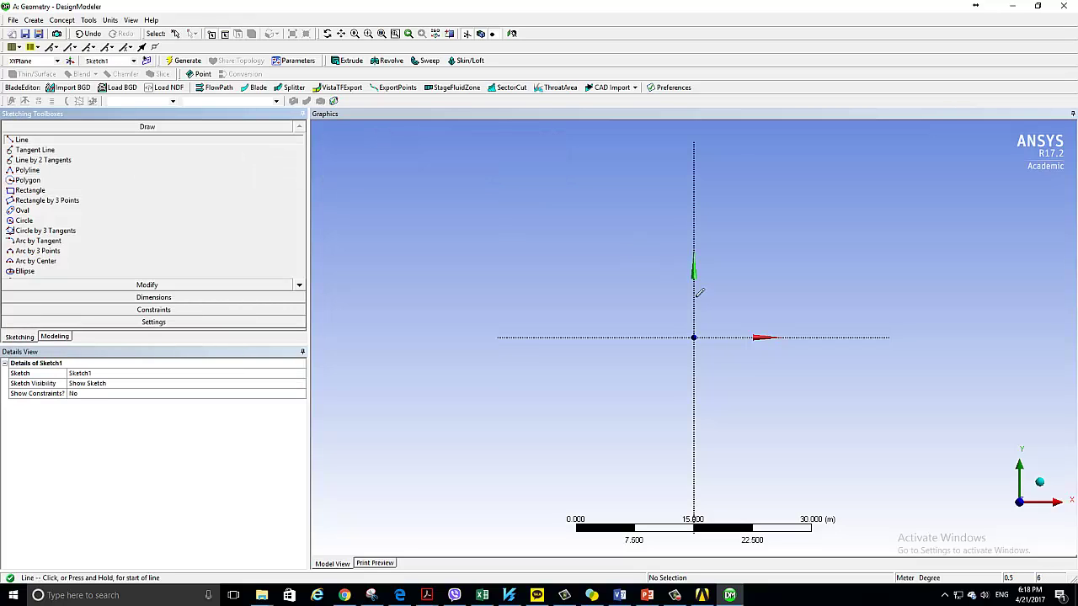
{"action": "left_click", "coordinate": [110, 19]}
{"action": "left_click", "coordinate": [131, 48]}
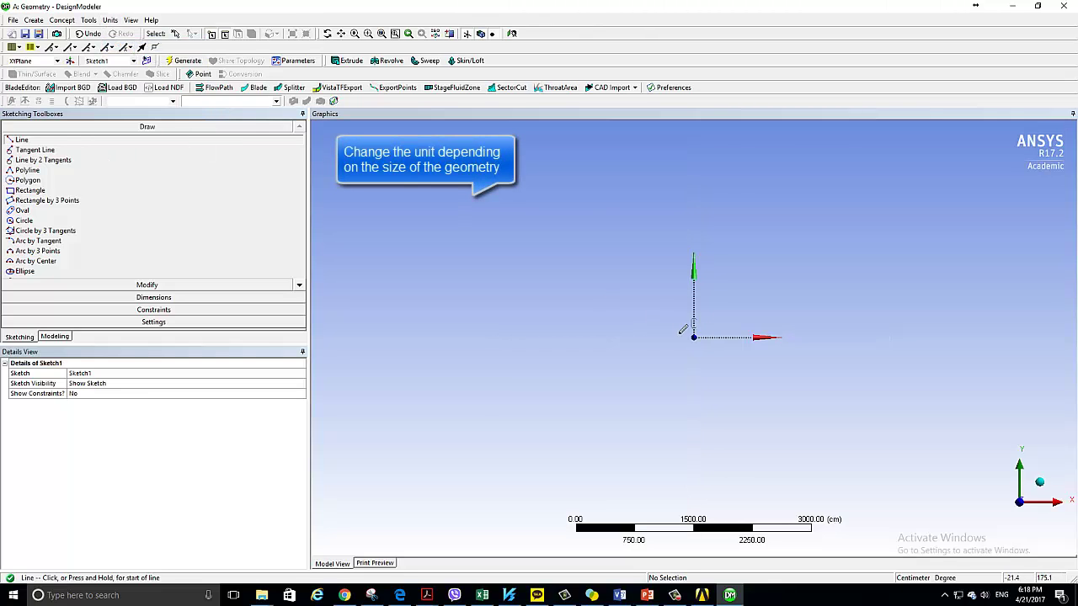
{"action": "left_click", "coordinate": [512, 34]}
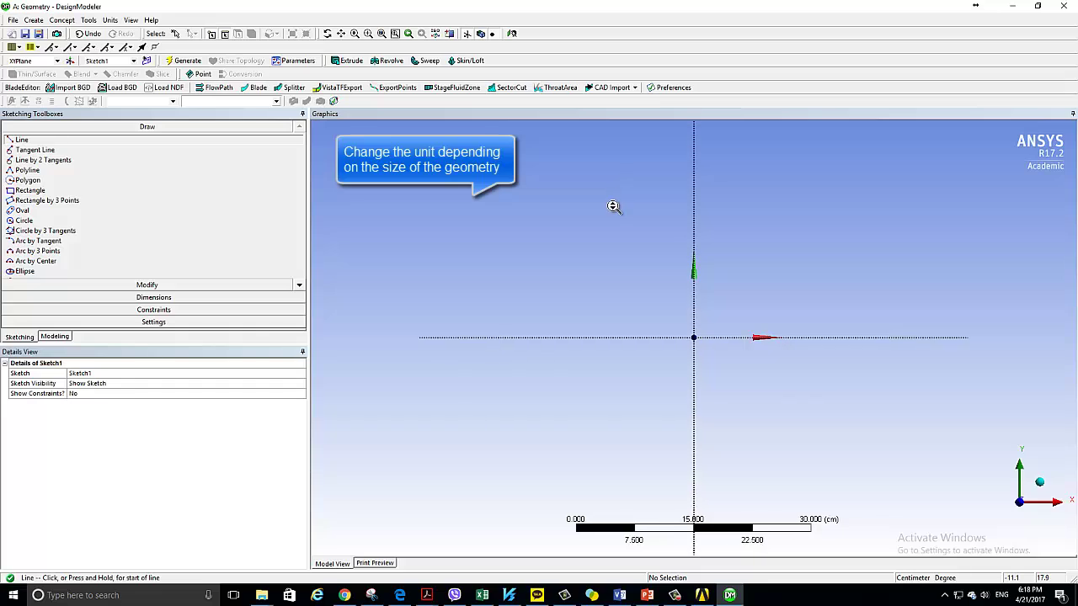
{"action": "scroll", "coordinate": [665, 227], "scroll_direction": "up", "scroll_amount": 3}
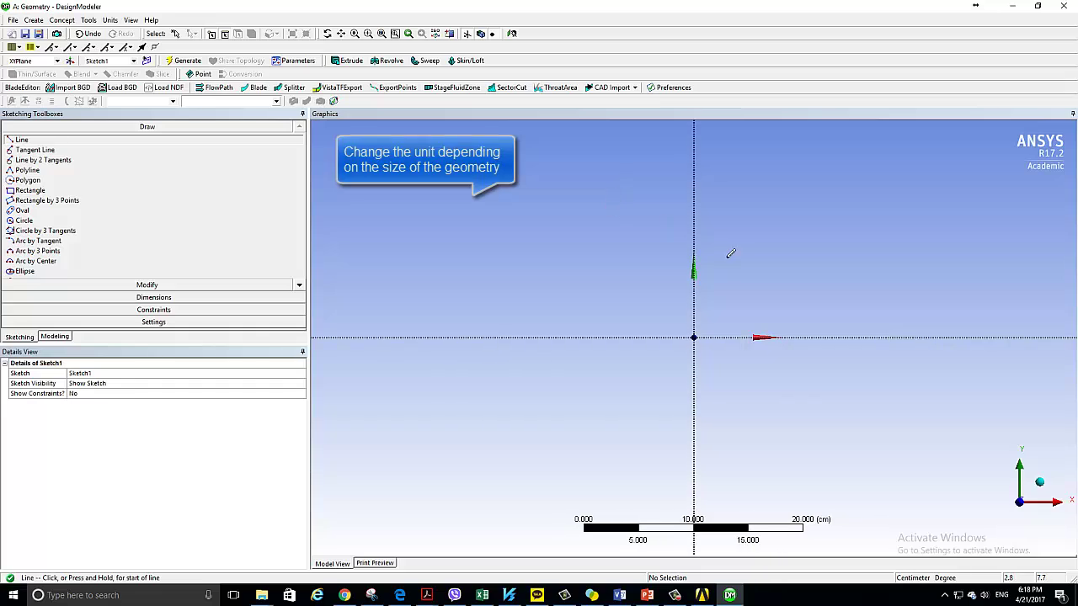
{"action": "left_click", "coordinate": [694, 338]}
{"action": "left_click", "coordinate": [837, 336]}
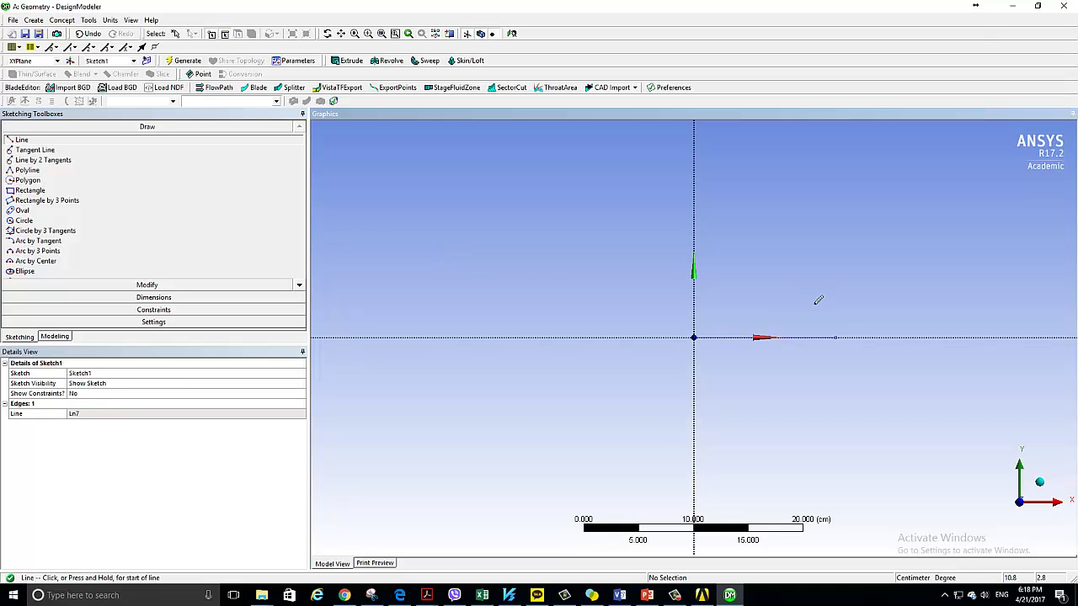
Step: Add horizontal dimension H1 to the base line, checking the cup dimensions on the reference slide
{"action": "left_click", "coordinate": [155, 297]}
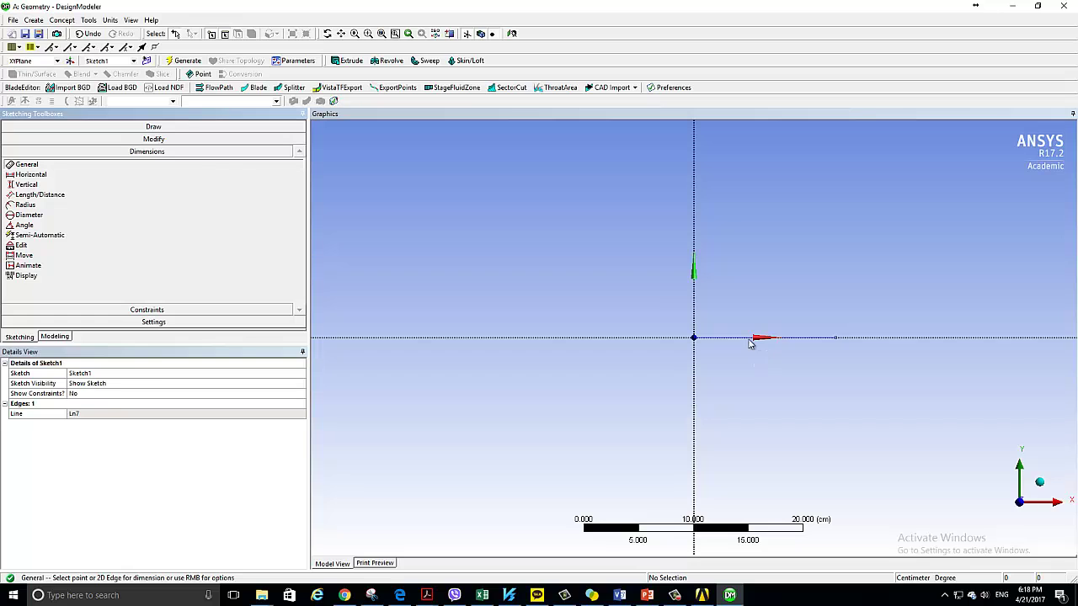
{"action": "left_click", "coordinate": [751, 341]}
{"action": "left_click", "coordinate": [763, 363]}
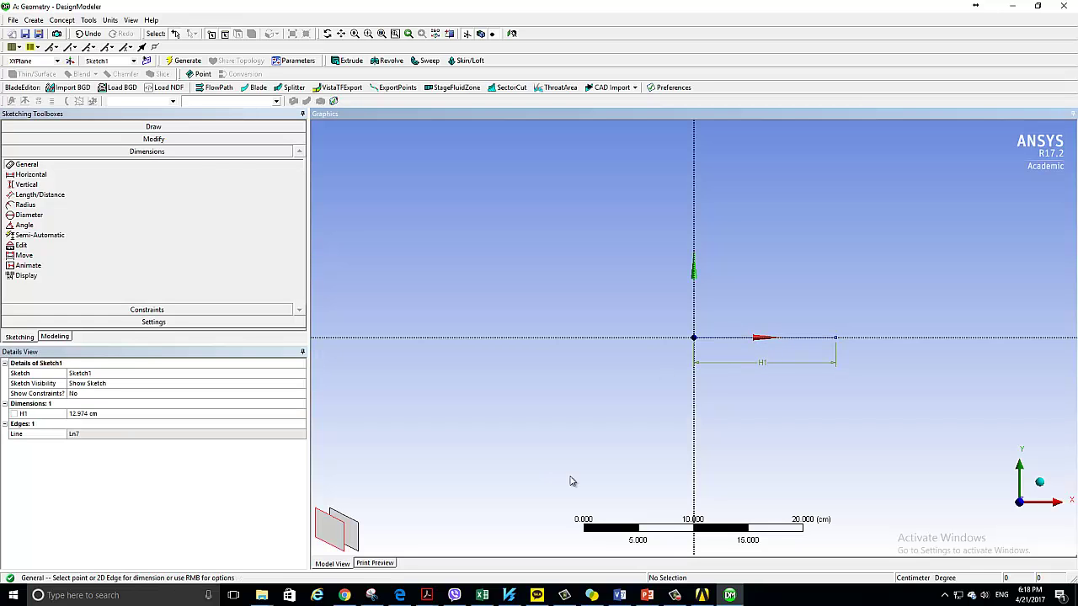
{"action": "left_click", "coordinate": [646, 595]}
{"action": "left_click", "coordinate": [82, 230]}
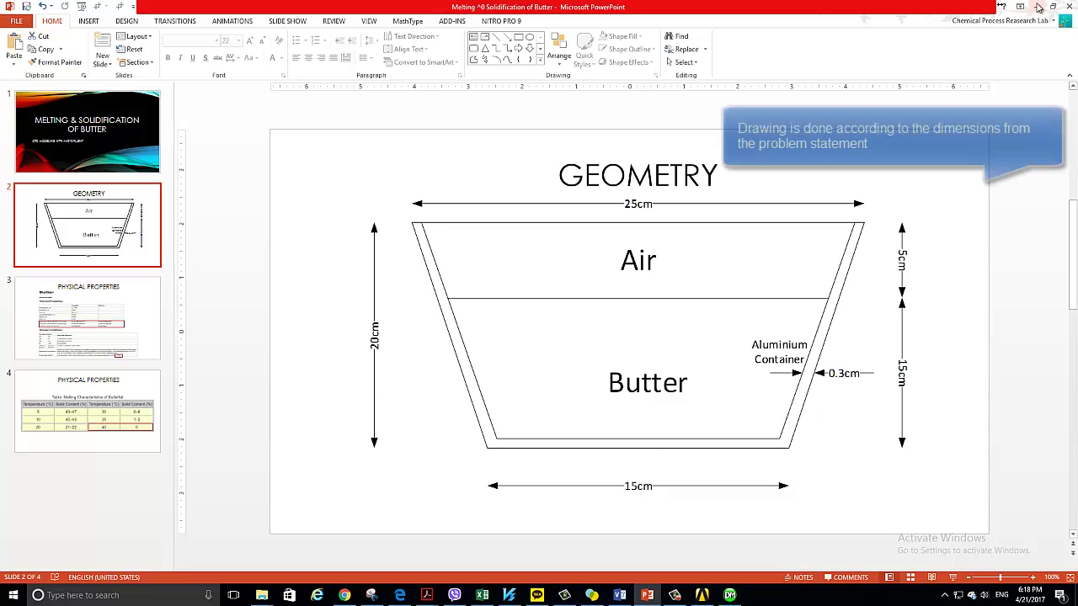
{"action": "left_click", "coordinate": [1038, 7]}
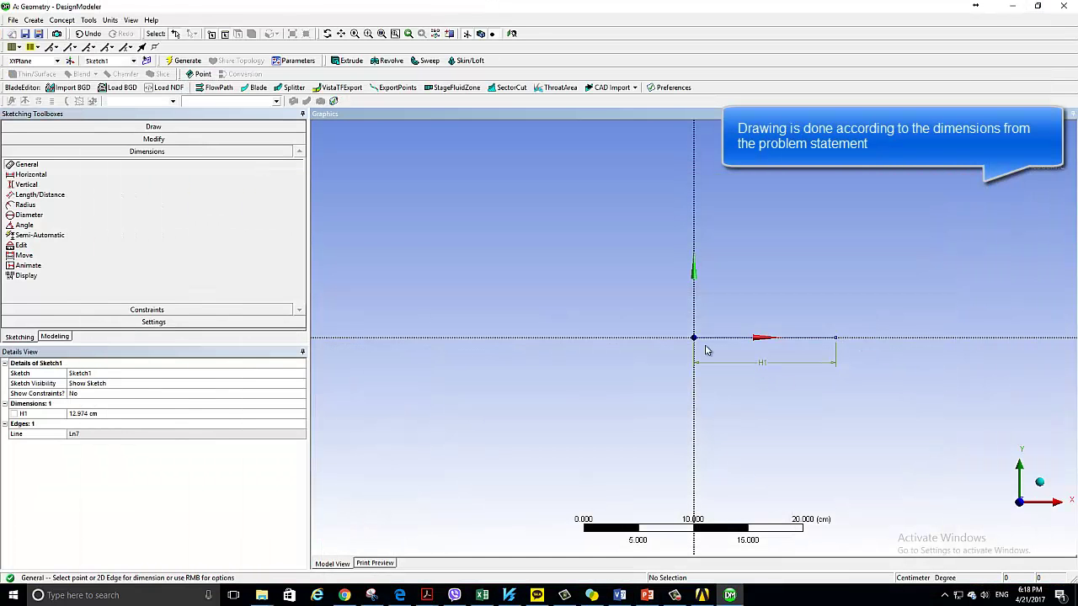
Step: Set H1 to 7.5 cm
{"action": "left_click", "coordinate": [90, 414]}
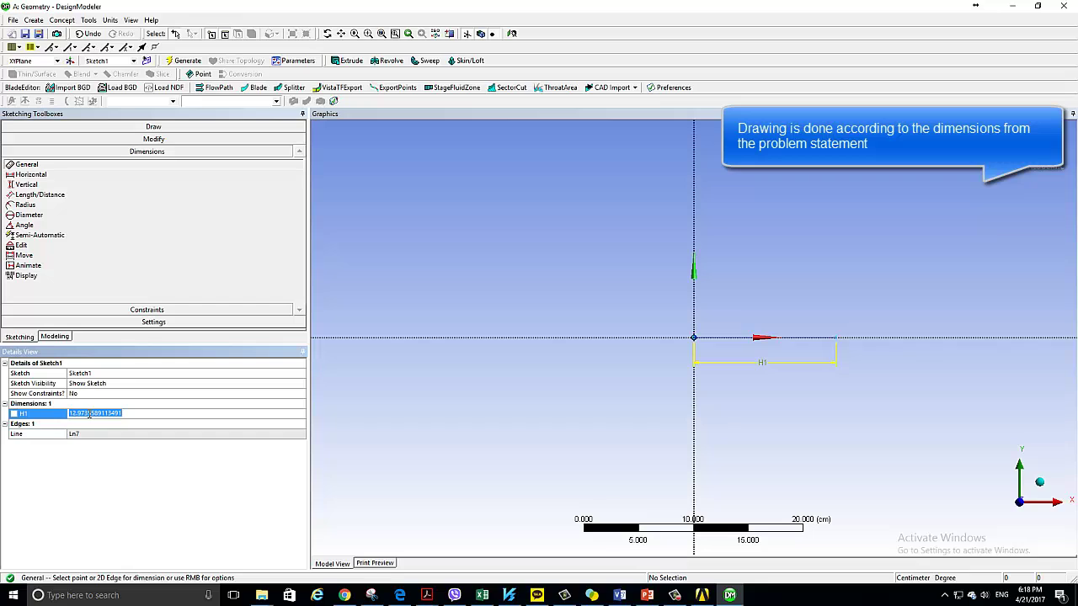
{"action": "type", "text": "7.5"}
{"action": "key", "text": "Return"}
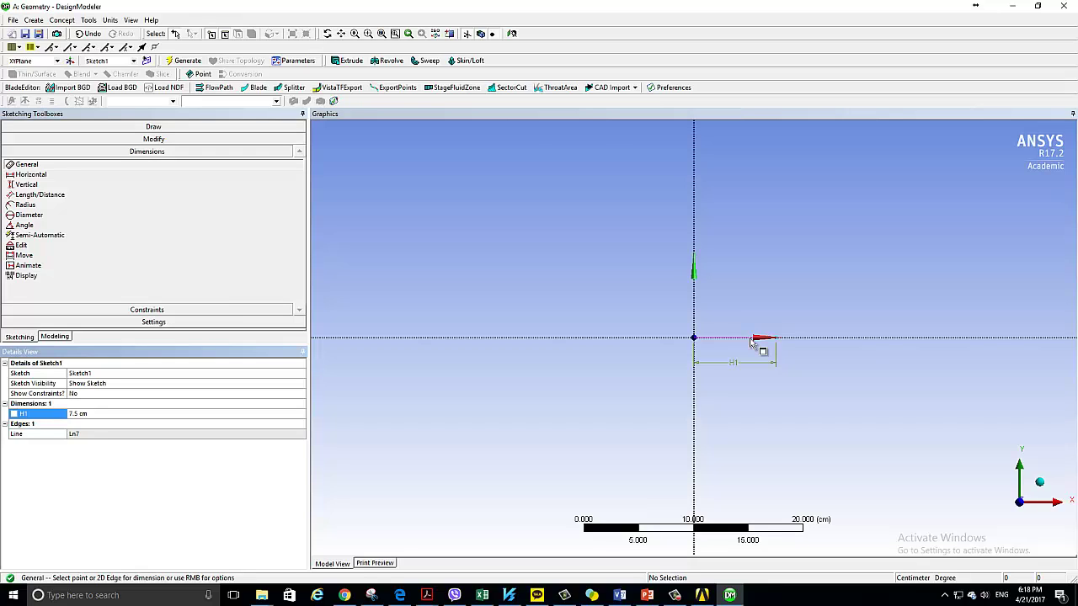
{"action": "scroll", "coordinate": [752, 341], "scroll_direction": "up", "scroll_amount": 1}
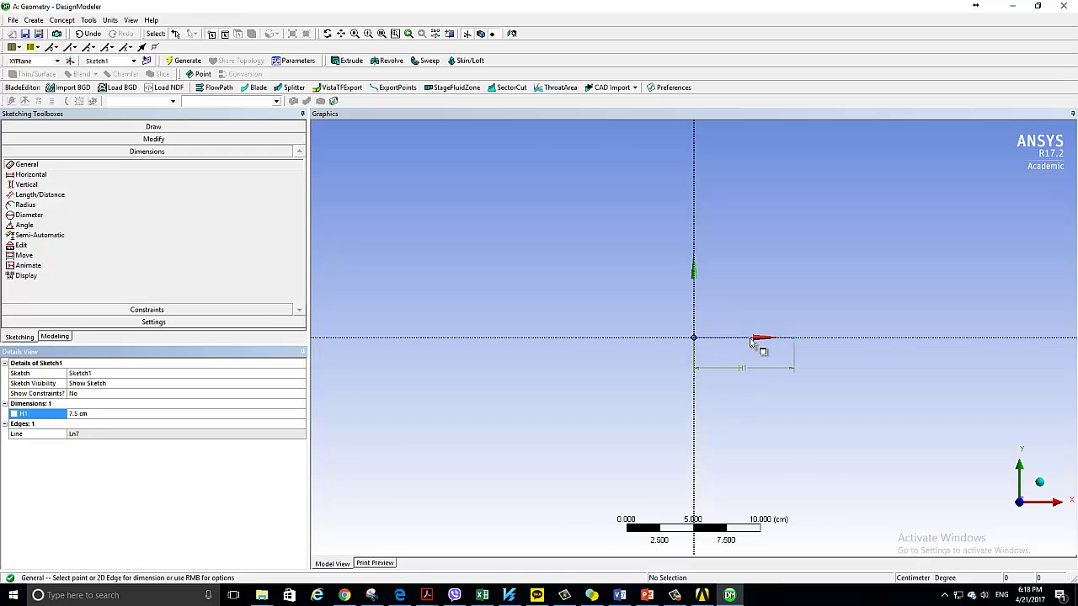
{"action": "scroll", "coordinate": [752, 341], "scroll_direction": "up", "scroll_amount": 1}
{"action": "scroll", "coordinate": [752, 341], "scroll_direction": "up", "scroll_amount": 1}
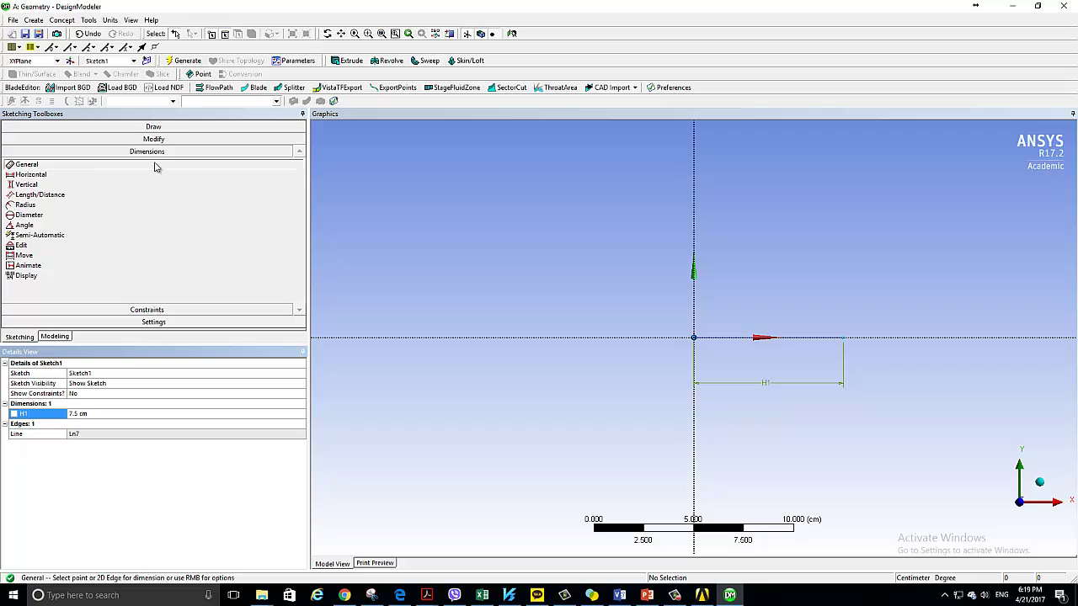
Step: Draw a slanted line up and to the right from the base line's end
{"action": "left_click", "coordinate": [164, 124]}
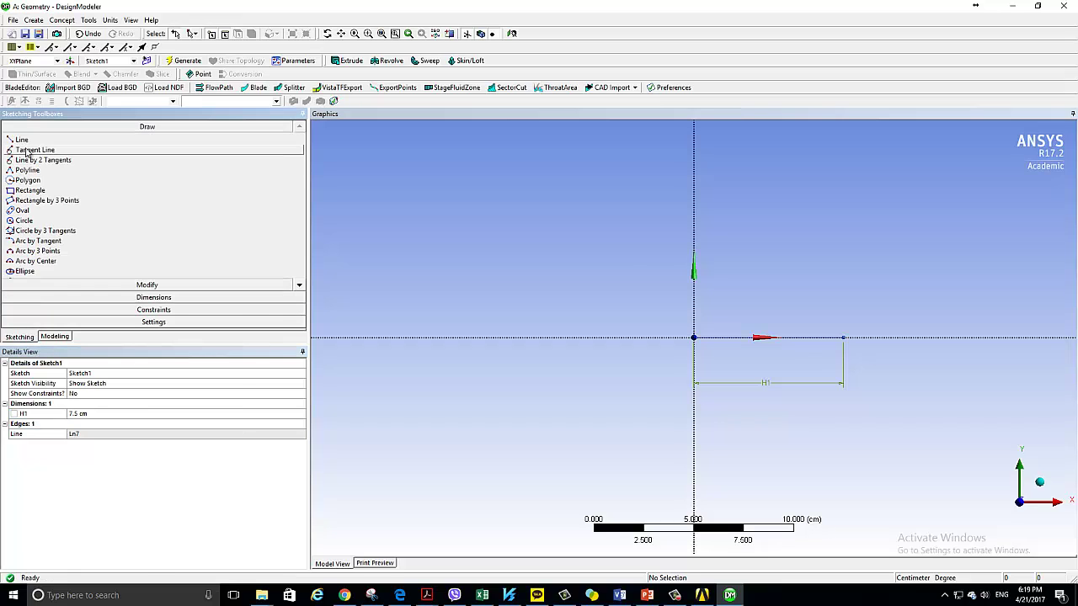
{"action": "left_click", "coordinate": [22, 139]}
{"action": "scroll", "coordinate": [768, 312], "scroll_direction": "down", "scroll_amount": 1}
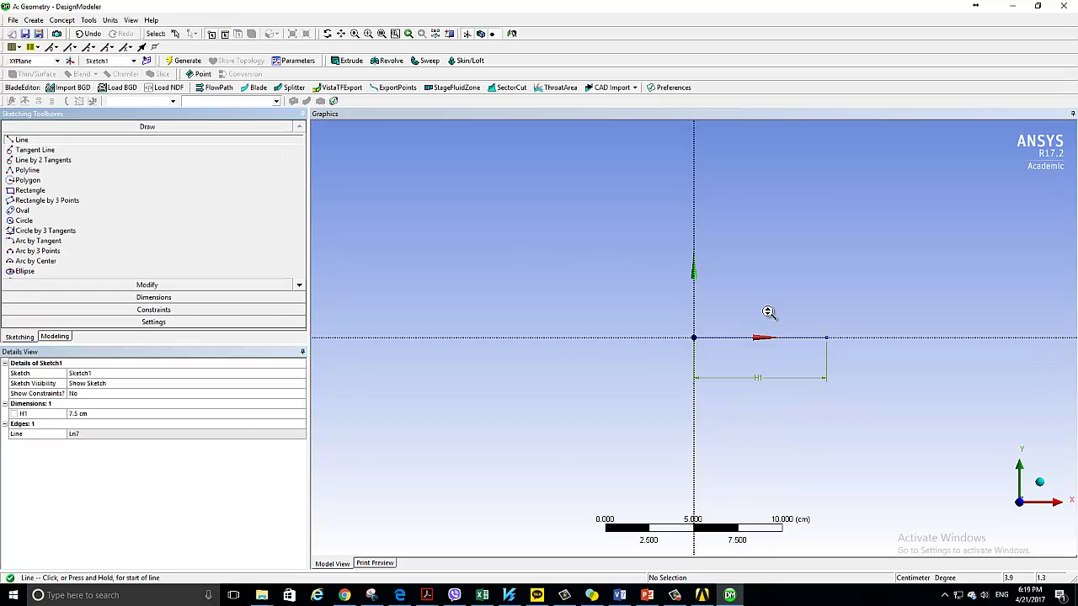
{"action": "left_click", "coordinate": [827, 336]}
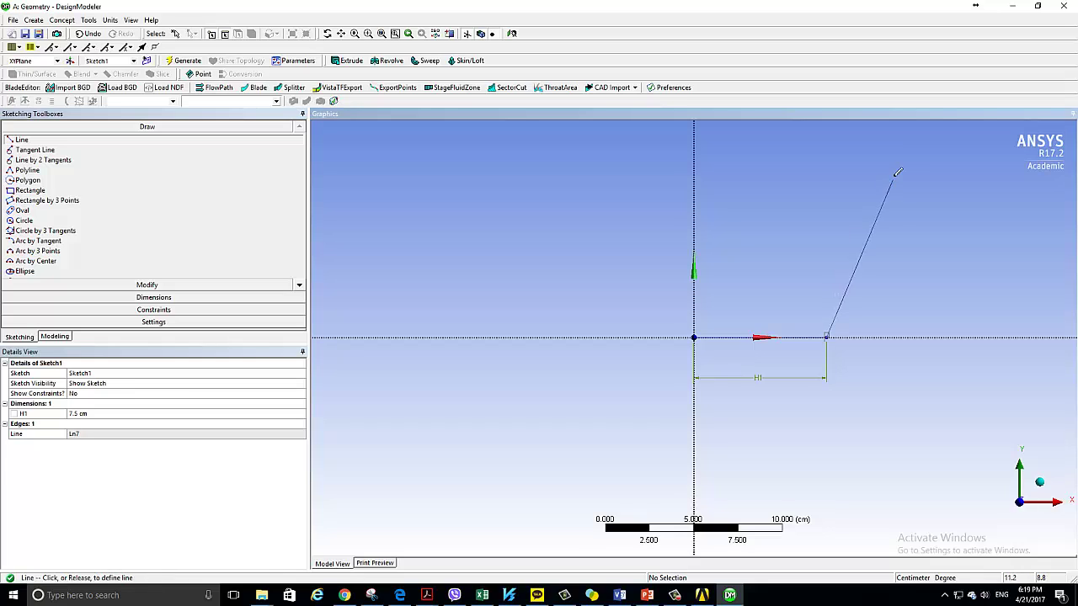
{"action": "left_click", "coordinate": [876, 189]}
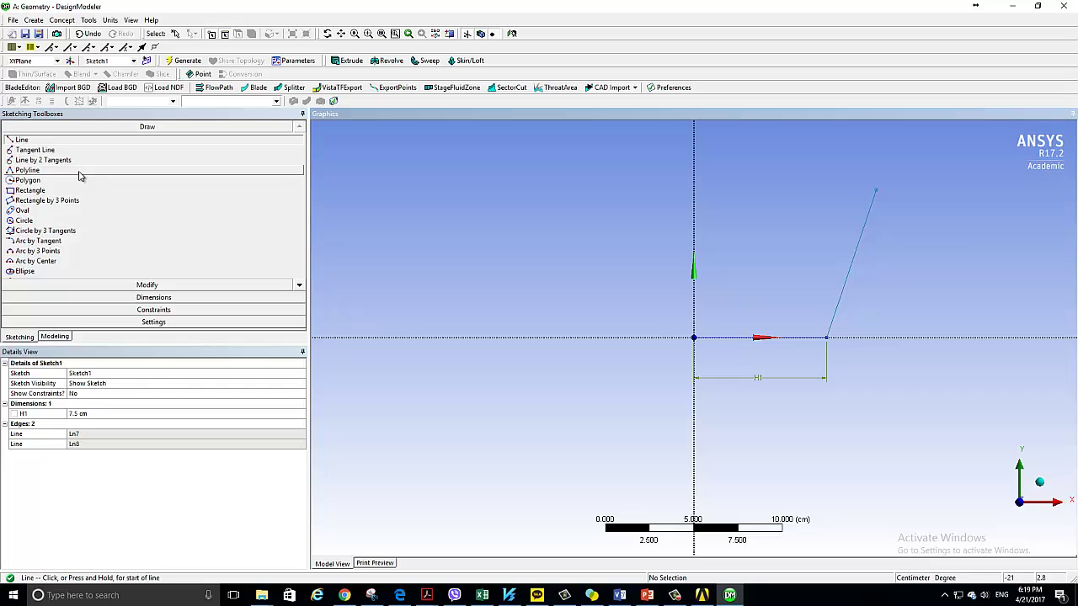
Step: Give the slanted line vertical dimension V2 of 20 cm and fit the sketch in view
{"action": "left_click", "coordinate": [154, 297]}
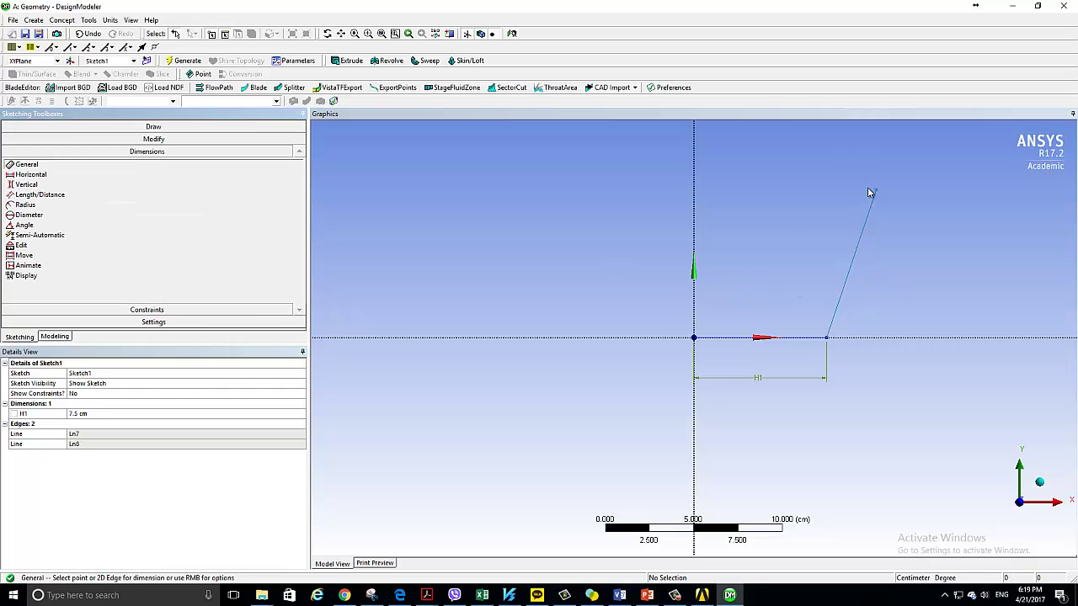
{"action": "left_click", "coordinate": [25, 185]}
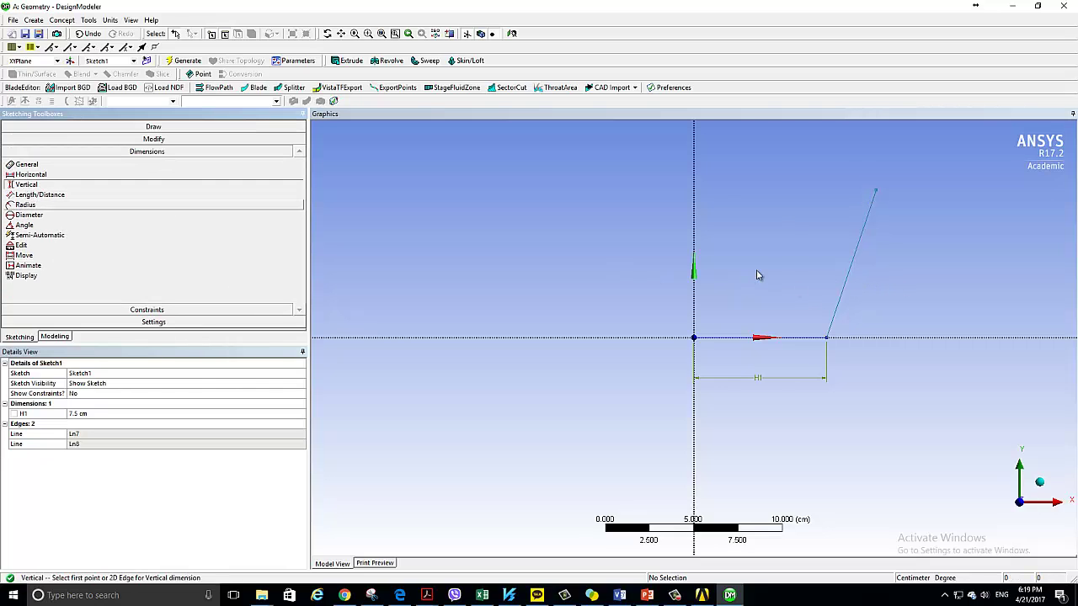
{"action": "left_click", "coordinate": [875, 192]}
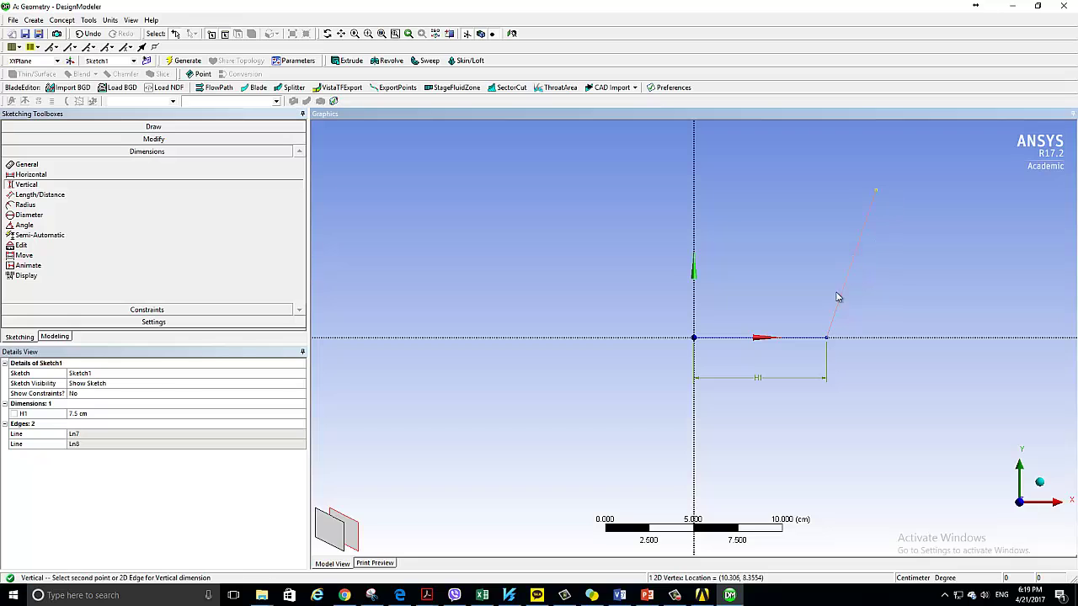
{"action": "left_click", "coordinate": [828, 338]}
{"action": "left_click", "coordinate": [924, 267]}
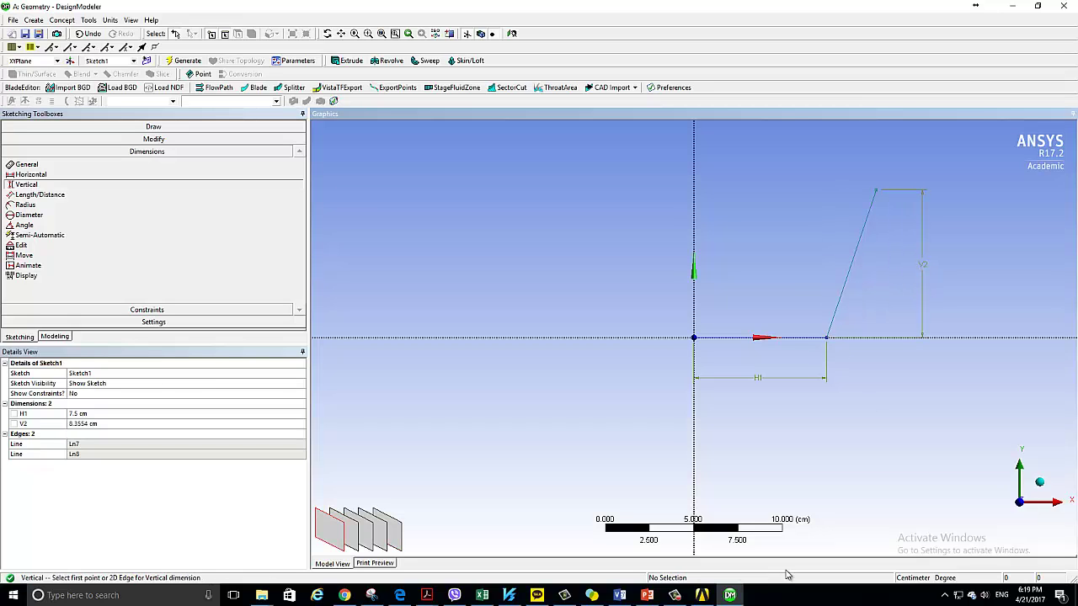
{"action": "left_click", "coordinate": [646, 596]}
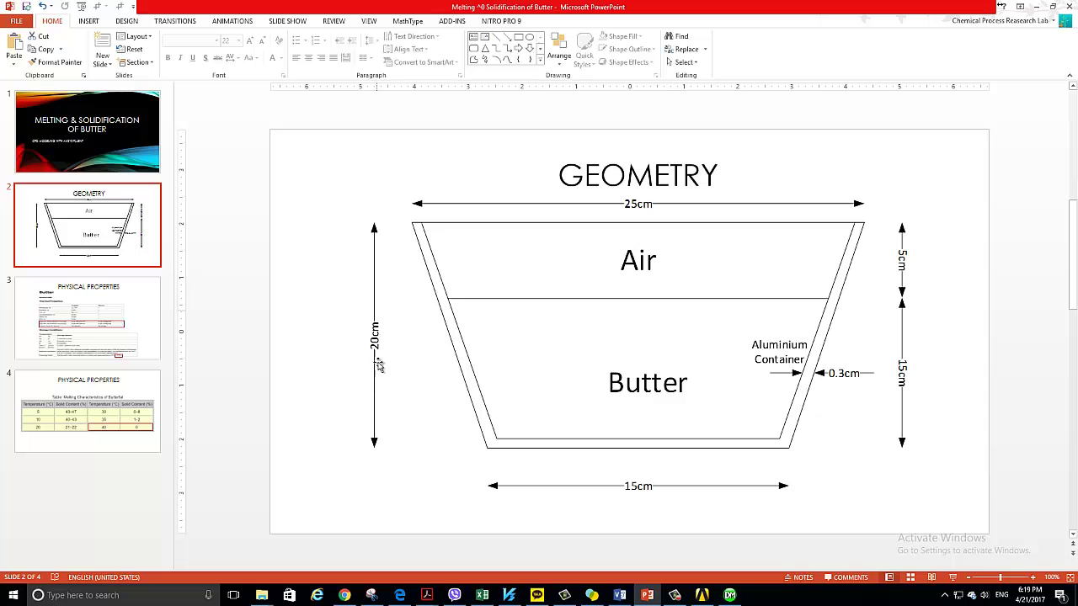
{"action": "left_click", "coordinate": [646, 595]}
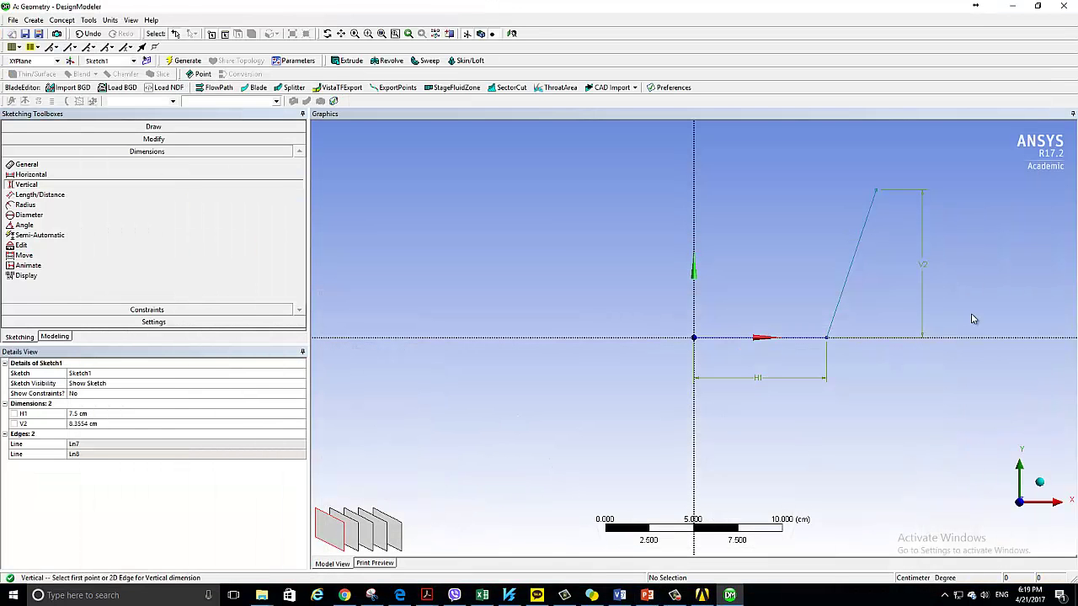
{"action": "left_click", "coordinate": [87, 423]}
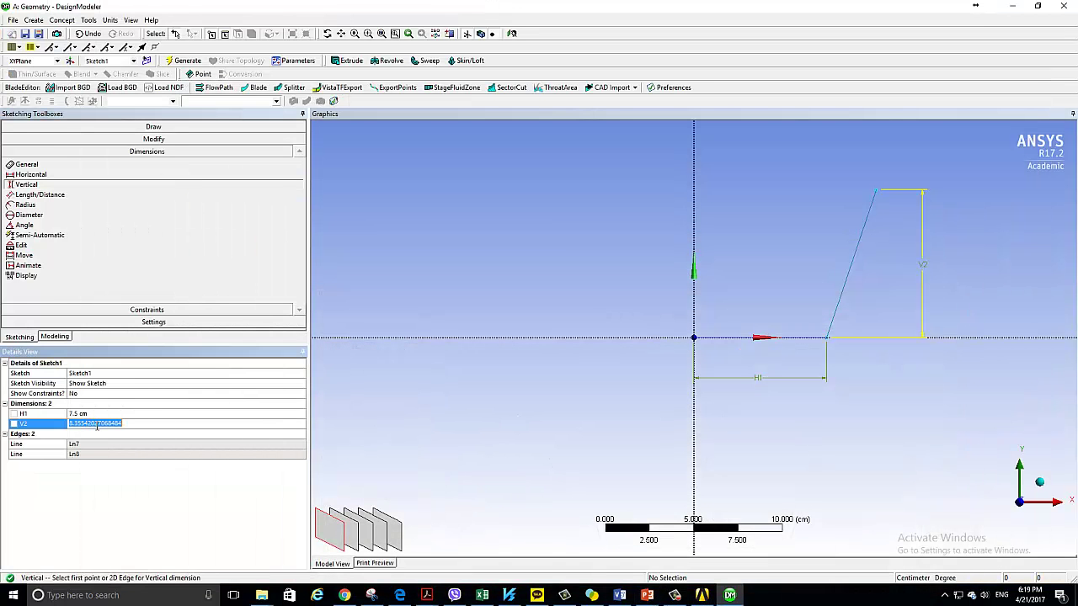
{"action": "type", "text": "20"}
{"action": "key", "text": "Return"}
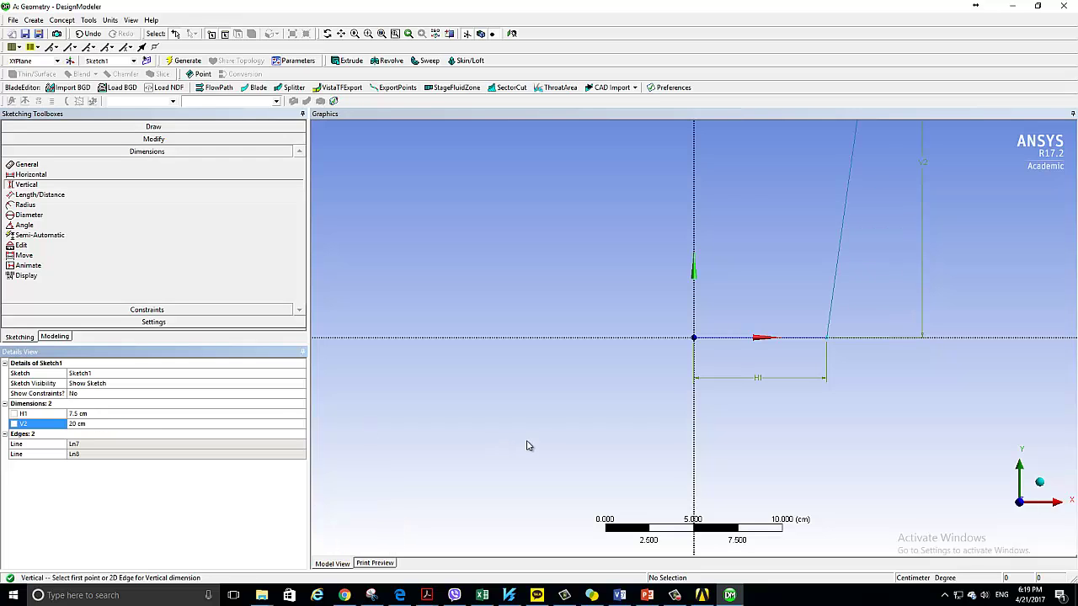
{"action": "scroll", "coordinate": [558, 449], "scroll_direction": "down", "scroll_amount": 2}
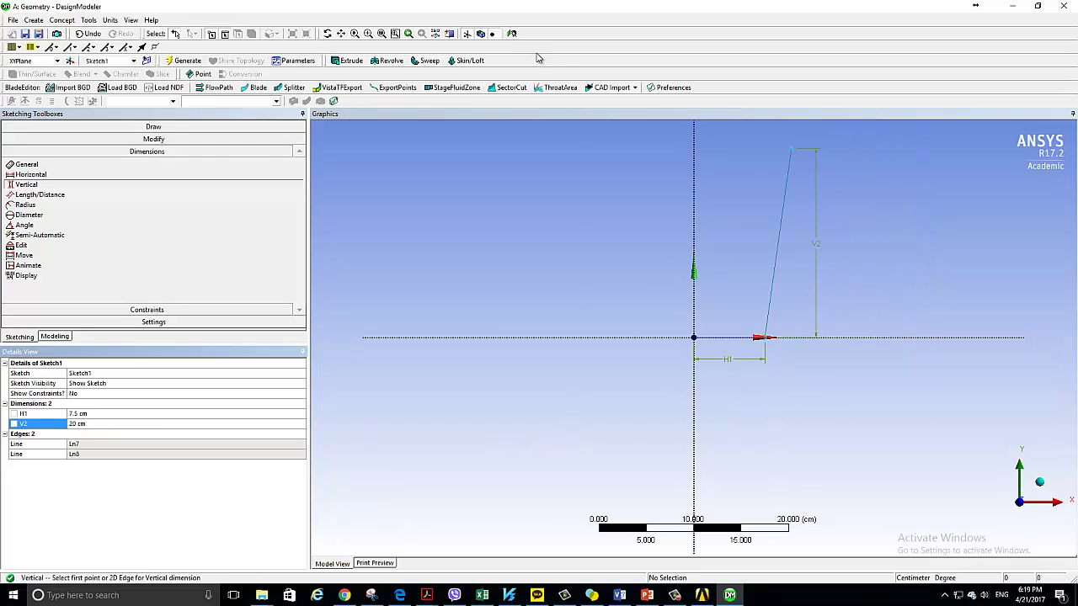
{"action": "left_click", "coordinate": [513, 36]}
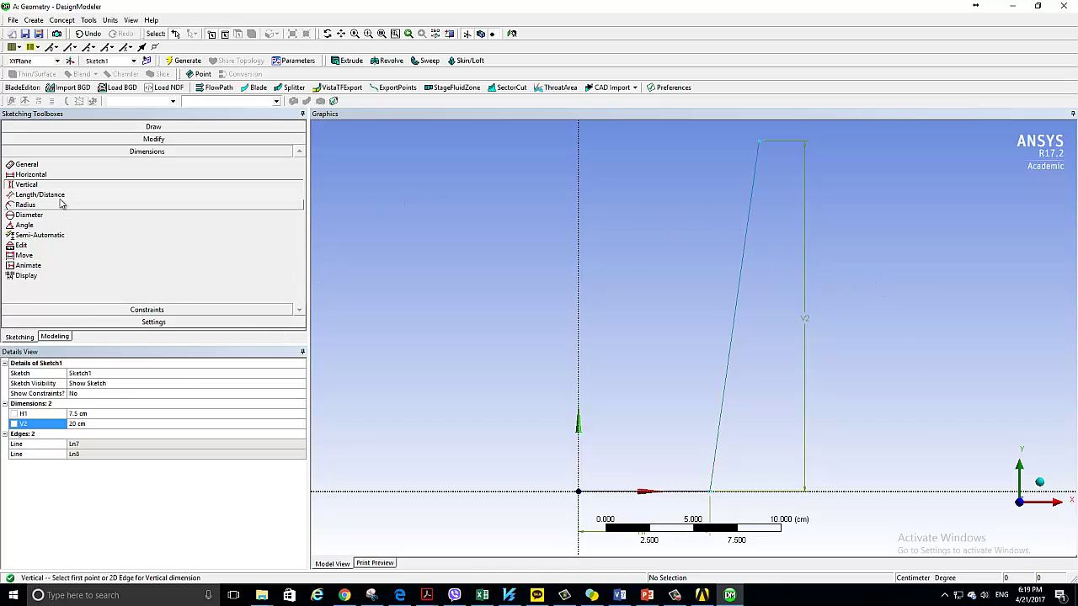
Step: Draw a horizontal top line from the slanted line's top back to the vertical axis
{"action": "left_click", "coordinate": [117, 126]}
{"action": "left_click", "coordinate": [71, 140]}
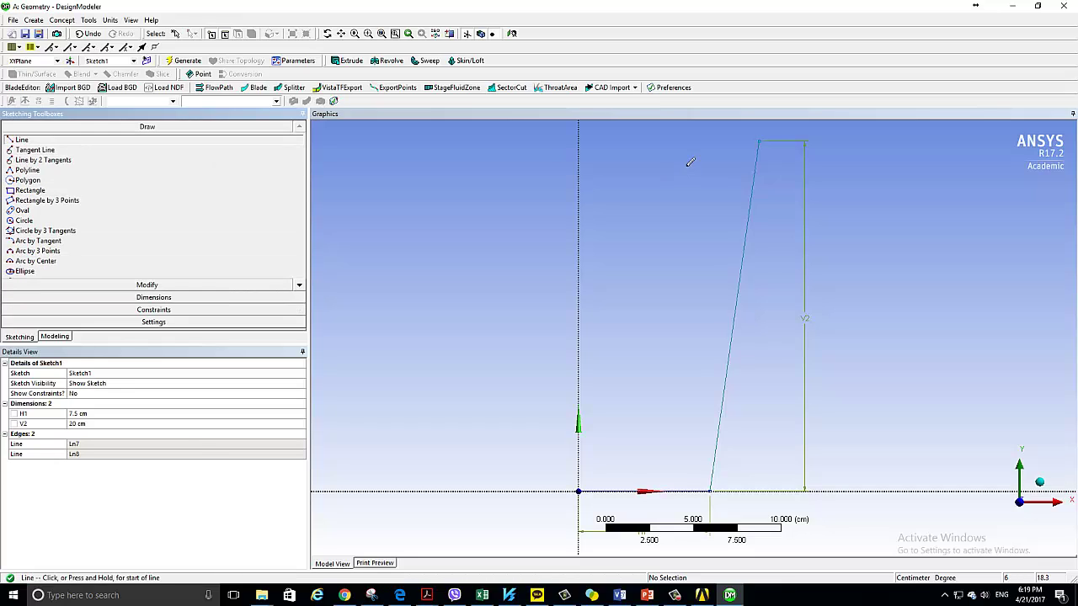
{"action": "left_click", "coordinate": [759, 140]}
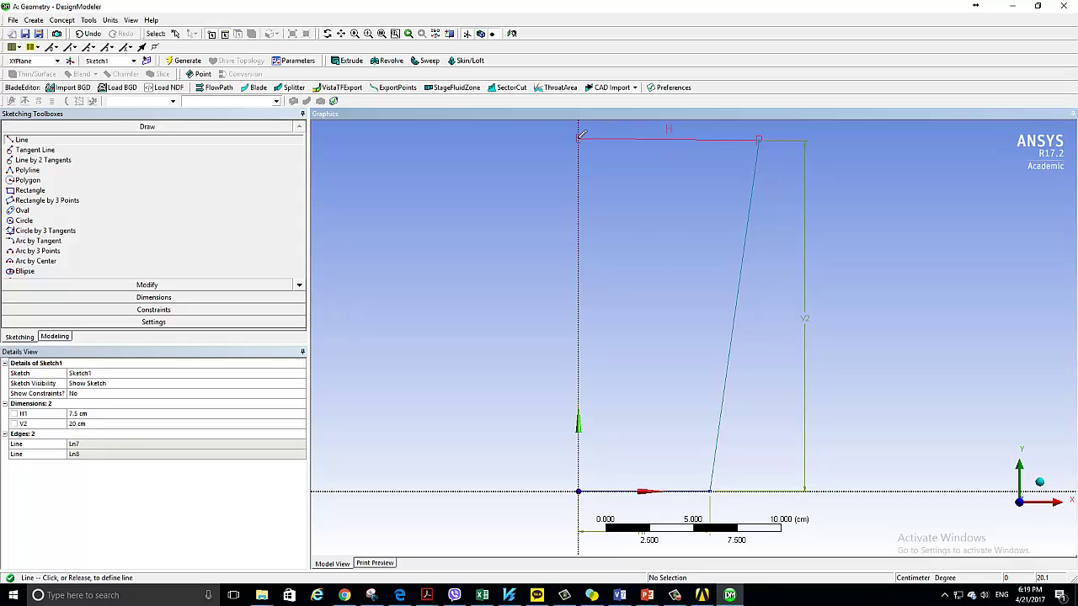
{"action": "left_click", "coordinate": [579, 135]}
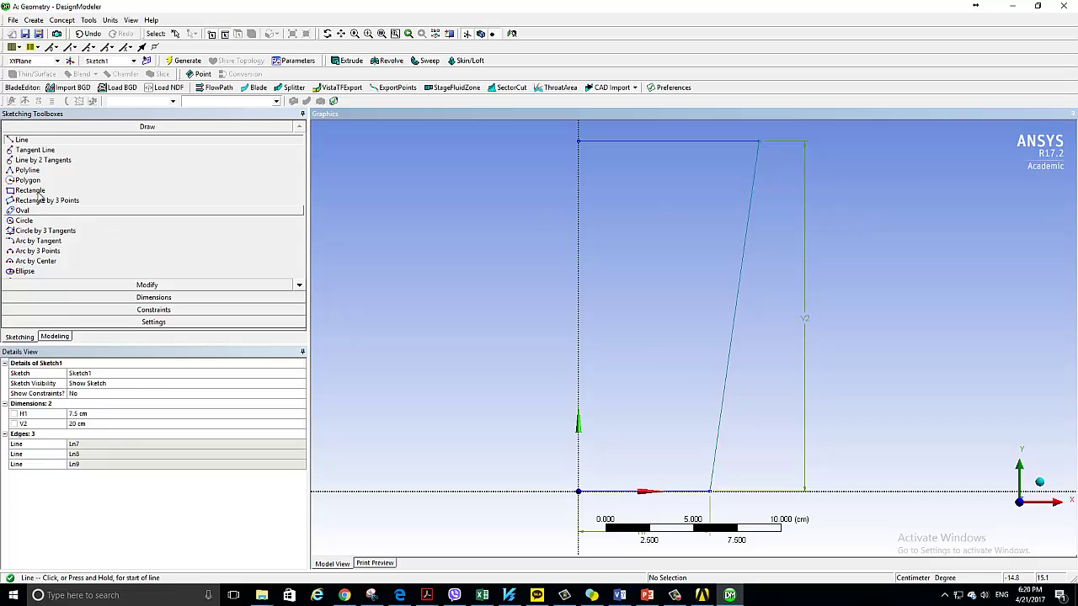
Step: Add horizontal dimension H3 to the top line and set it to 12.5 cm
{"action": "left_click", "coordinate": [150, 297]}
{"action": "left_click", "coordinate": [672, 142]}
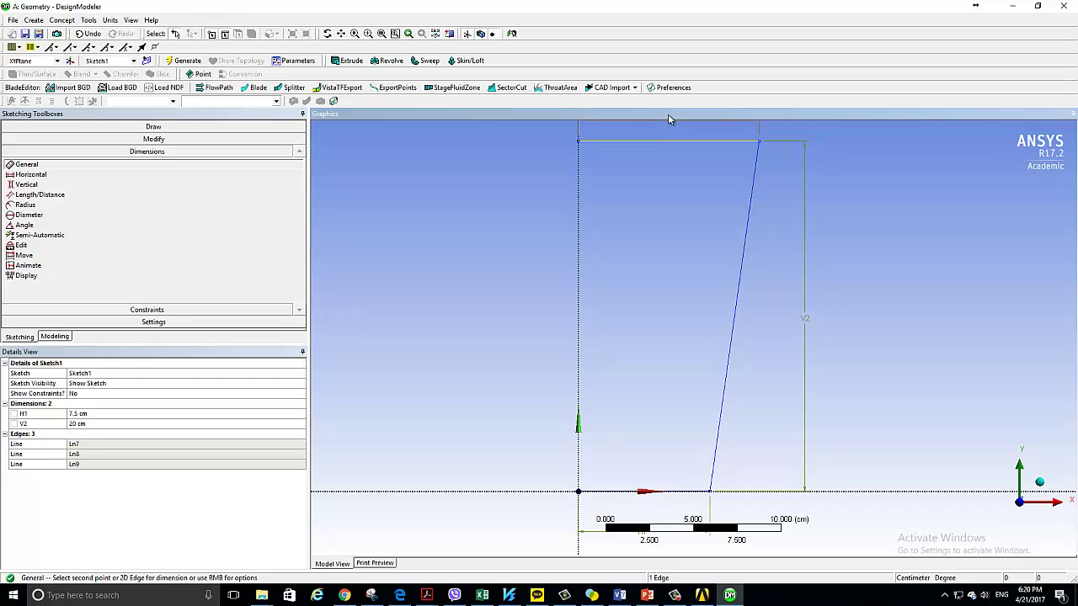
{"action": "scroll", "coordinate": [649, 142], "scroll_direction": "down", "scroll_amount": 1}
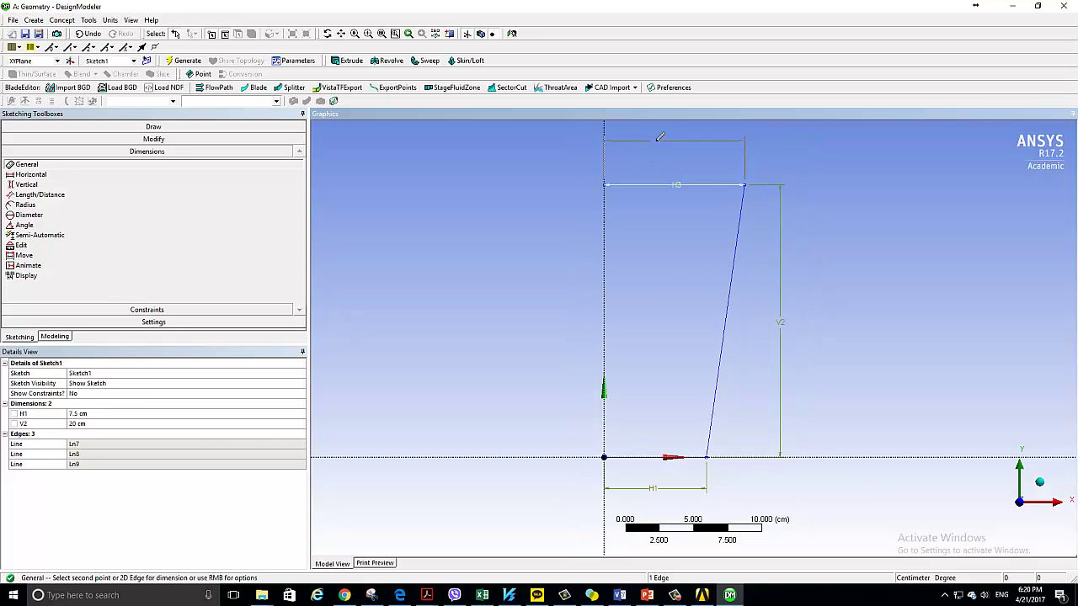
{"action": "left_click", "coordinate": [677, 159]}
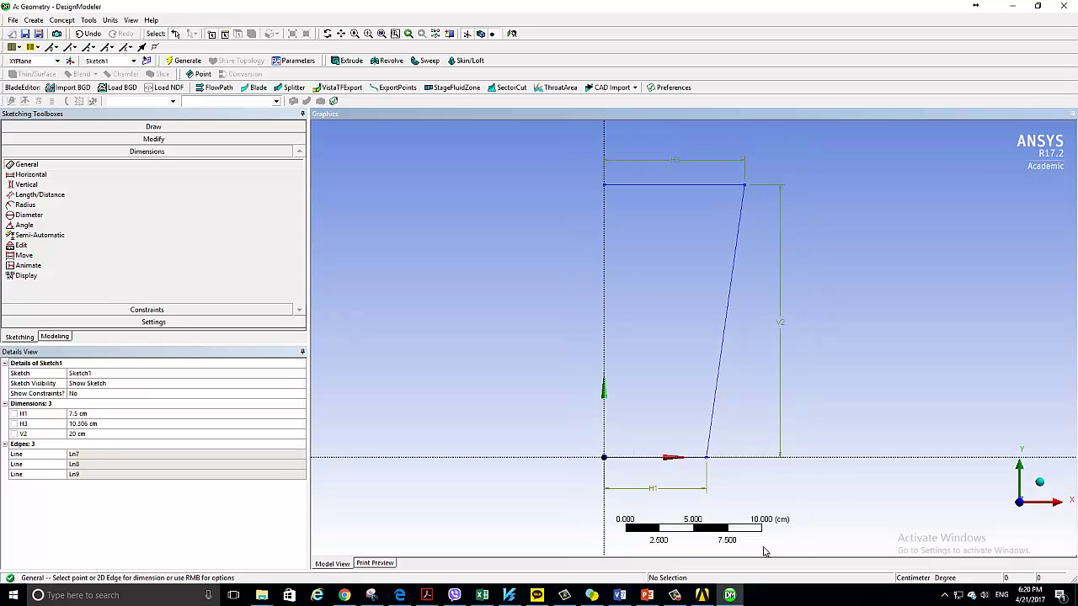
{"action": "left_click", "coordinate": [647, 595]}
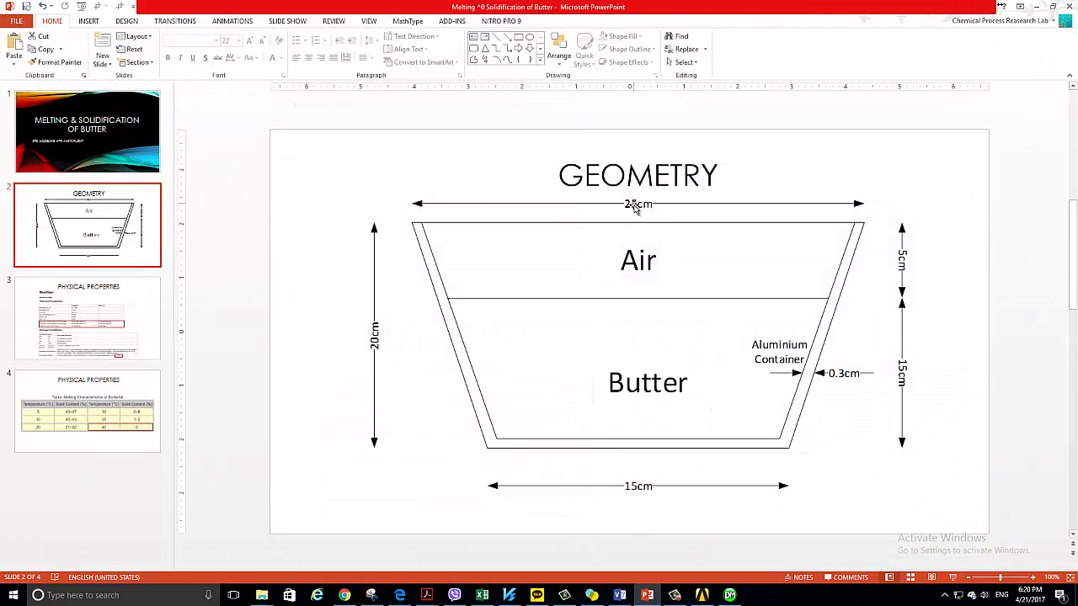
{"action": "left_click", "coordinate": [729, 595]}
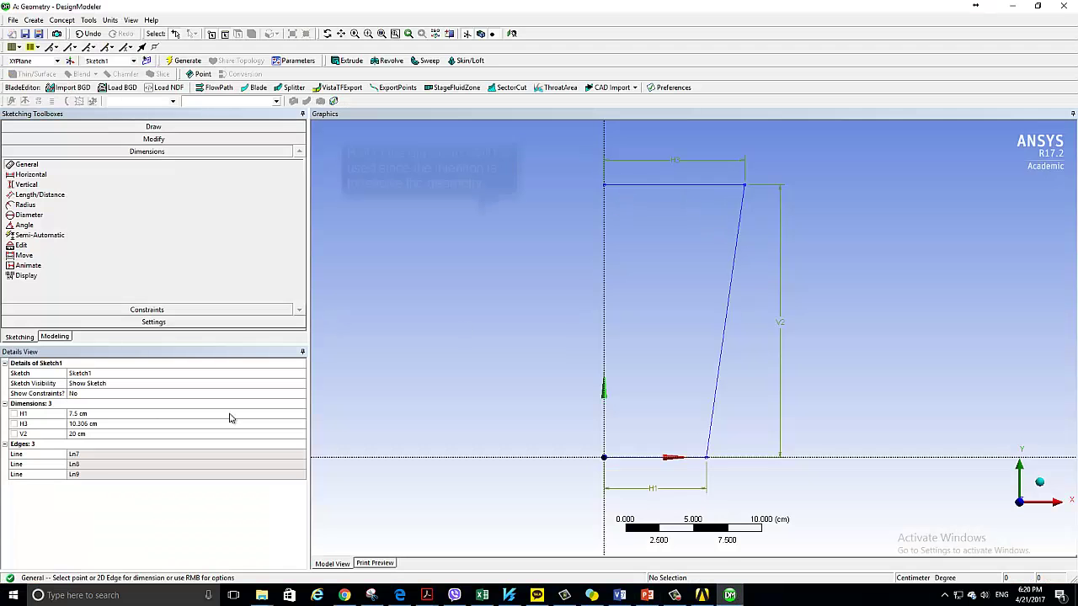
{"action": "left_click", "coordinate": [88, 424]}
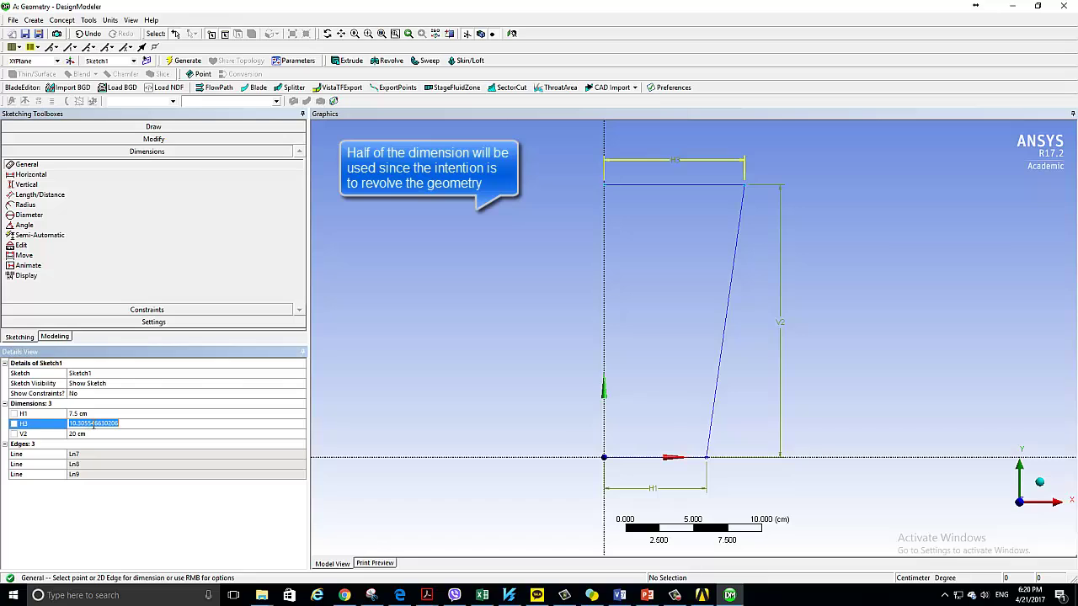
{"action": "type", "text": "12.5"}
{"action": "key", "text": "Return"}
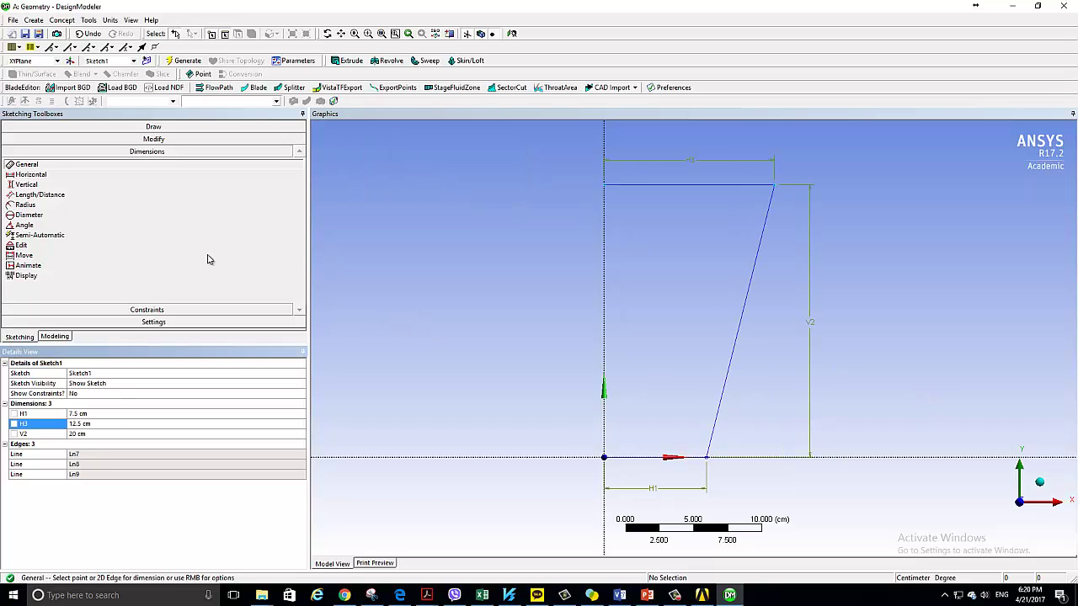
{"action": "left_click", "coordinate": [153, 126]}
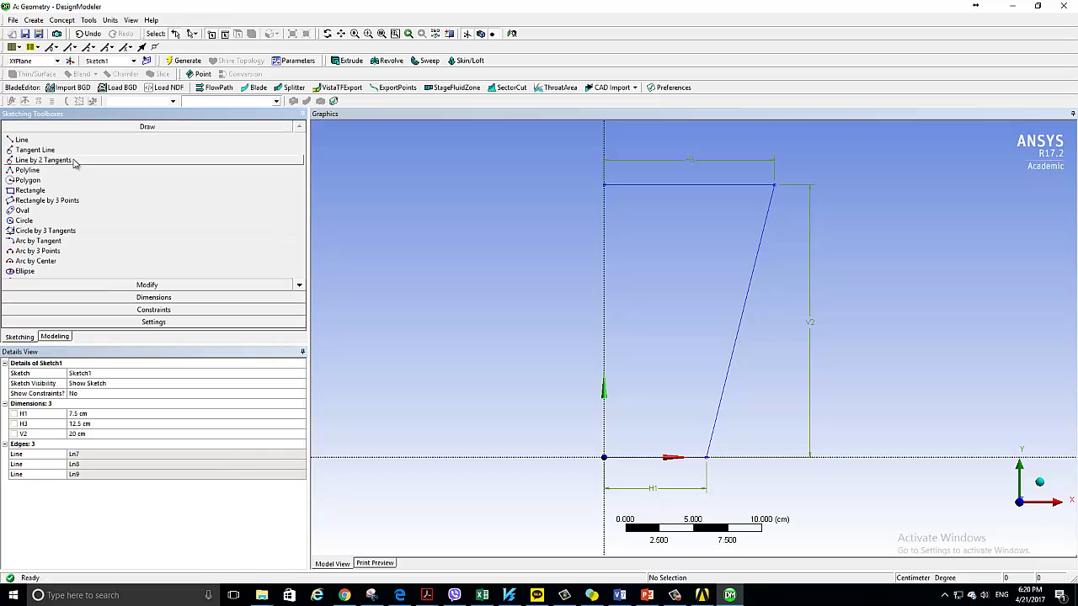
Step: Stop drawing lines and add Sketch2 on the XY plane
{"action": "left_click", "coordinate": [22, 140]}
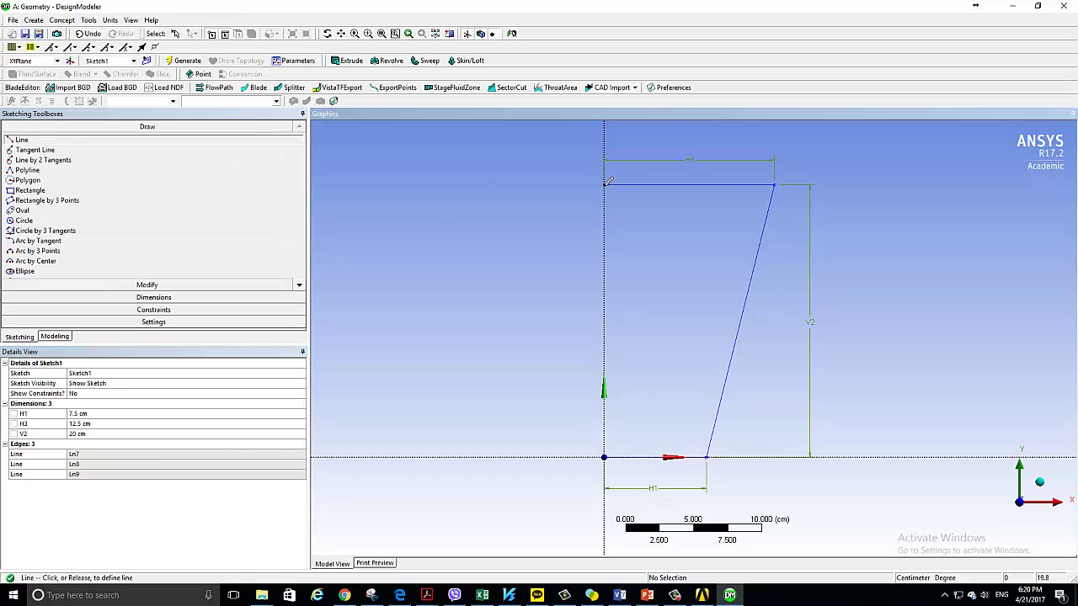
{"action": "key", "text": "Escape"}
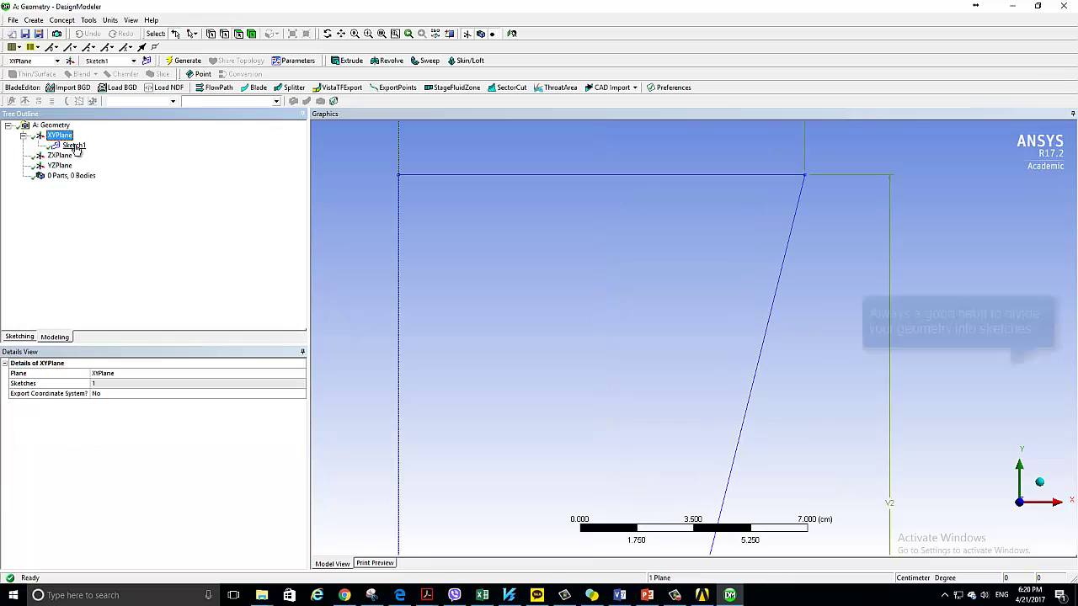
{"action": "left_click", "coordinate": [146, 60]}
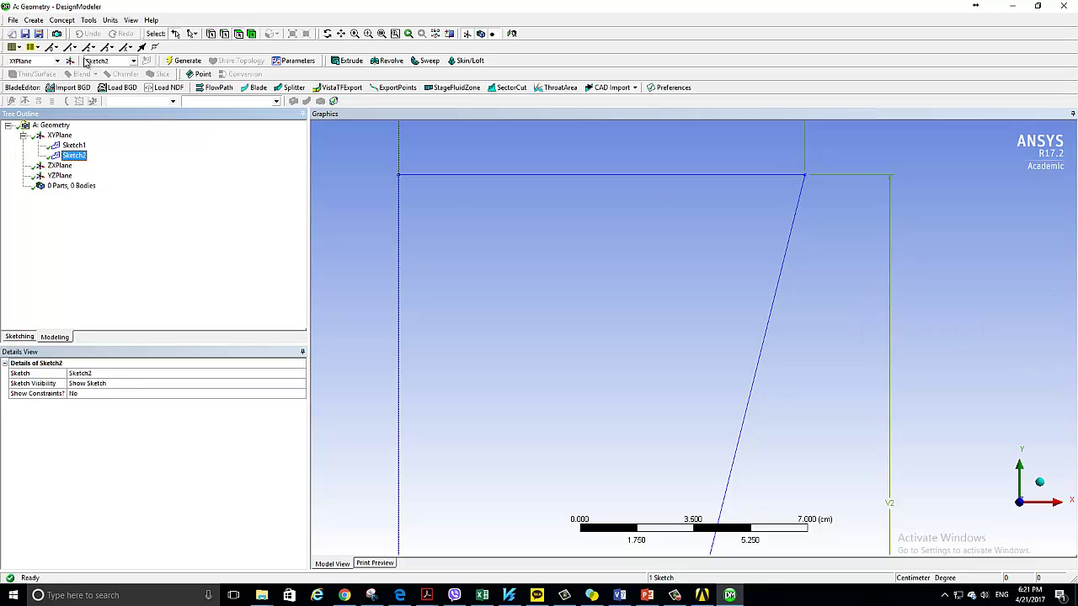
Step: Start drawing lines in Sketch2 from the outline's top-right corner along the top edge
{"action": "left_click", "coordinate": [21, 337]}
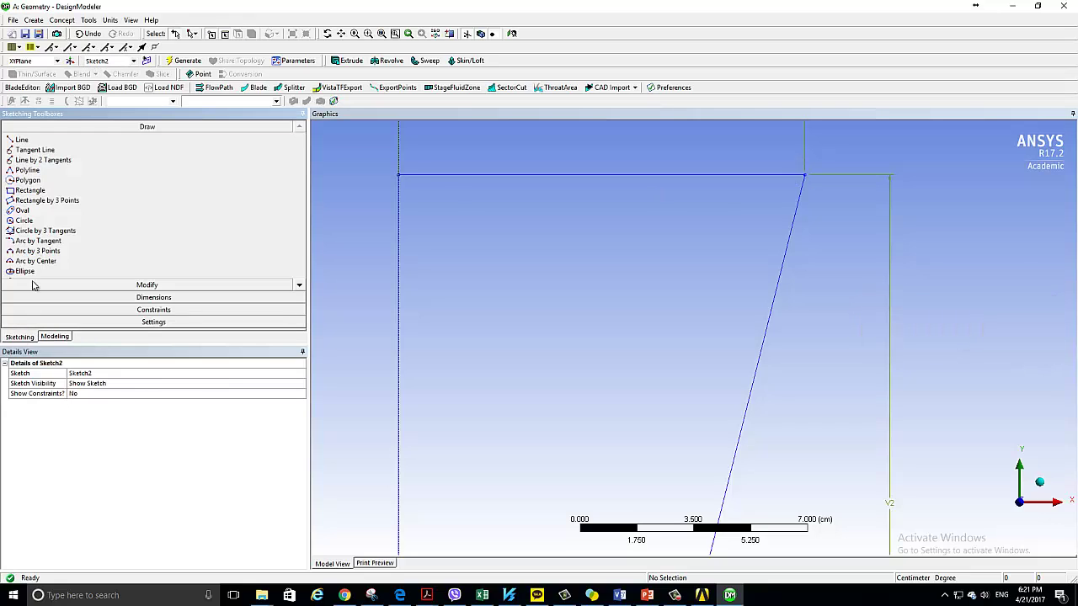
{"action": "left_click", "coordinate": [22, 140]}
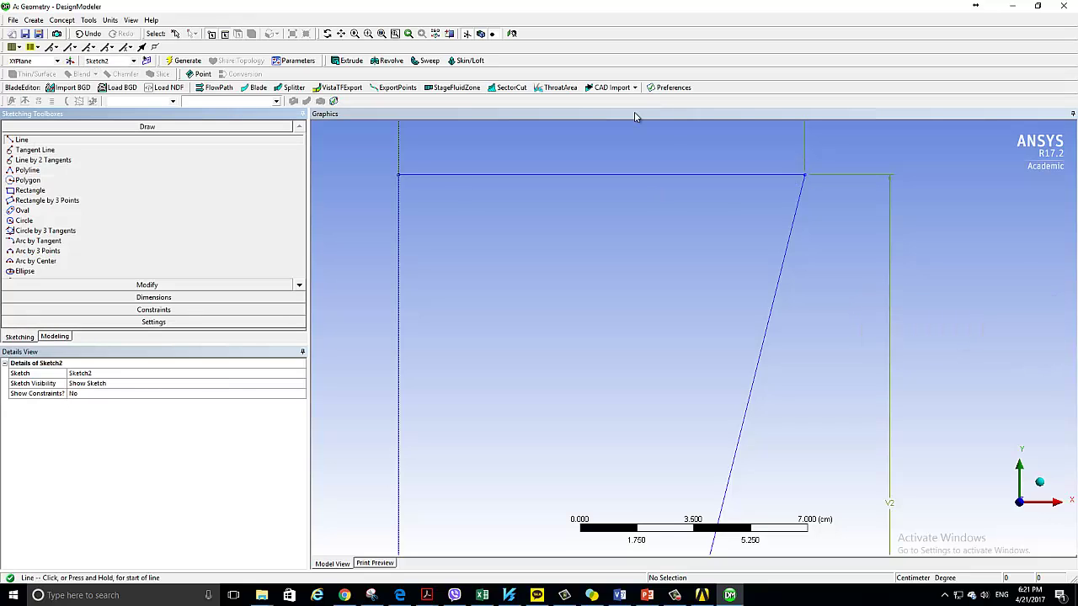
{"action": "left_click", "coordinate": [806, 172]}
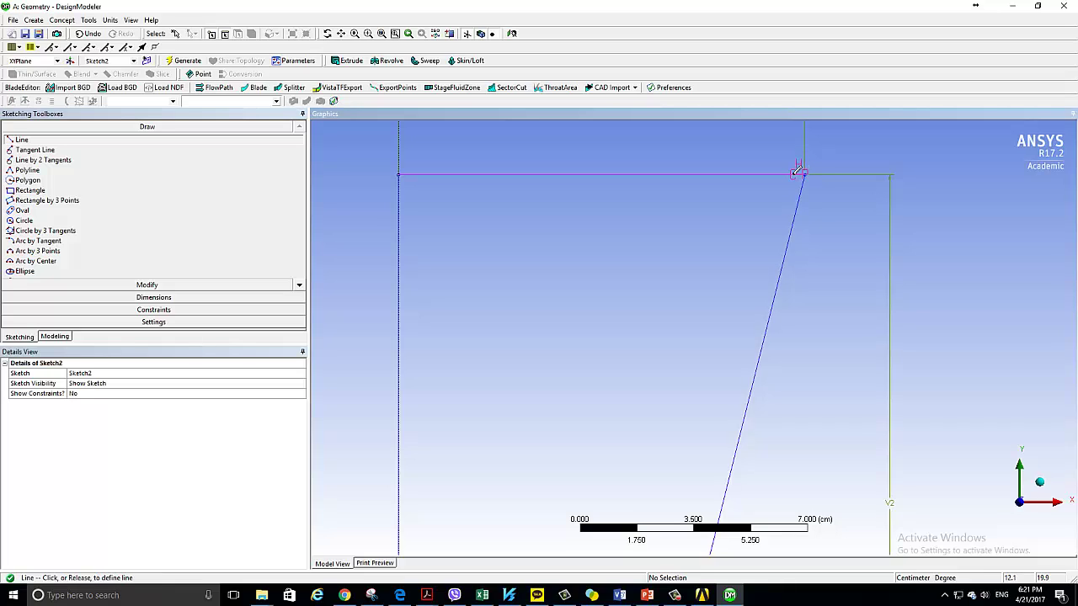
{"action": "left_click", "coordinate": [798, 171]}
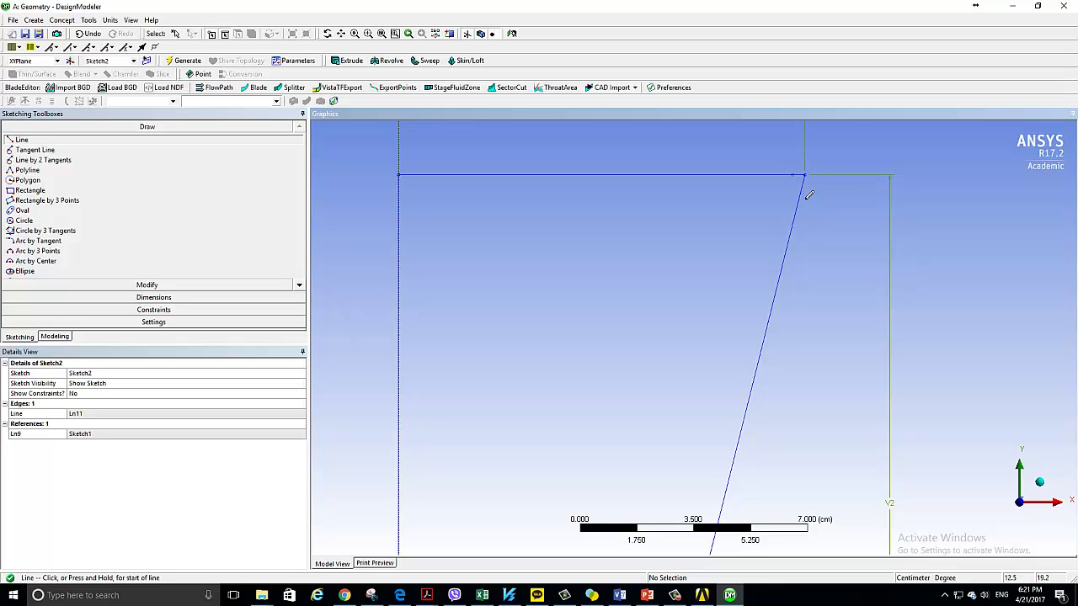
{"action": "scroll", "coordinate": [808, 195], "scroll_direction": "down", "scroll_amount": 1}
{"action": "scroll", "coordinate": [809, 202], "scroll_direction": "down", "scroll_amount": 1}
{"action": "mouse_move", "coordinate": [808, 205]}
{"action": "middle_mouse_down", "text": "ctrl"}
{"action": "mouse_move", "coordinate": [807, 163]}
{"action": "mouse_move", "coordinate": [796, 224]}
{"action": "mouse_move", "coordinate": [800, 197]}
{"action": "mouse_move", "coordinate": [768, 191]}
{"action": "mouse_move", "coordinate": [758, 216]}
{"action": "middle_mouse_up", "text": "ctrl"}
Step: Draw a line down to the slanted edge's bottom, then another back to the origin
{"action": "left_click", "coordinate": [747, 154]}
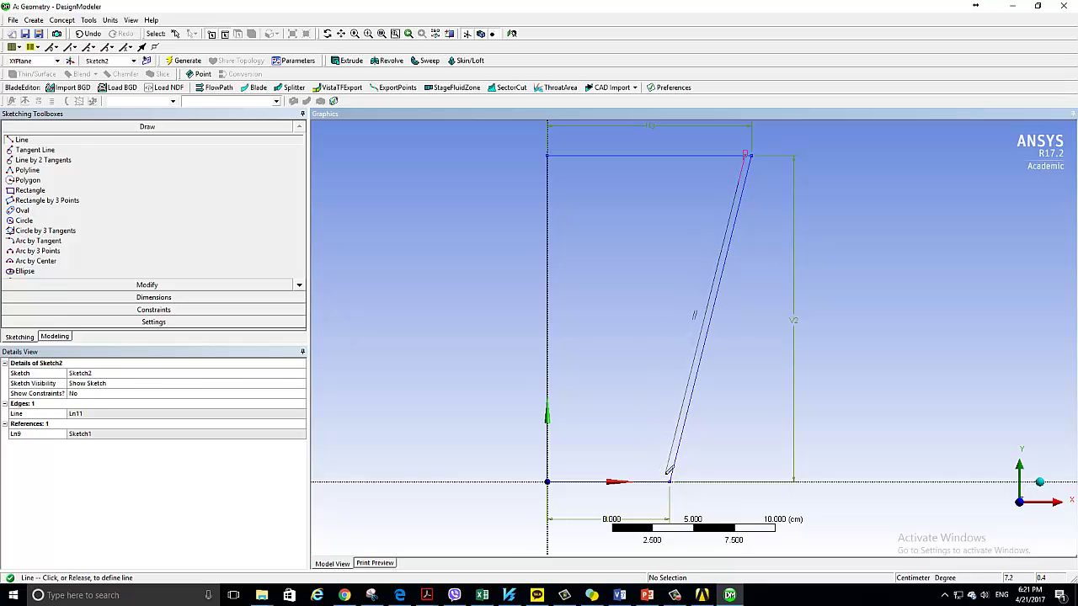
{"action": "left_click", "coordinate": [668, 473]}
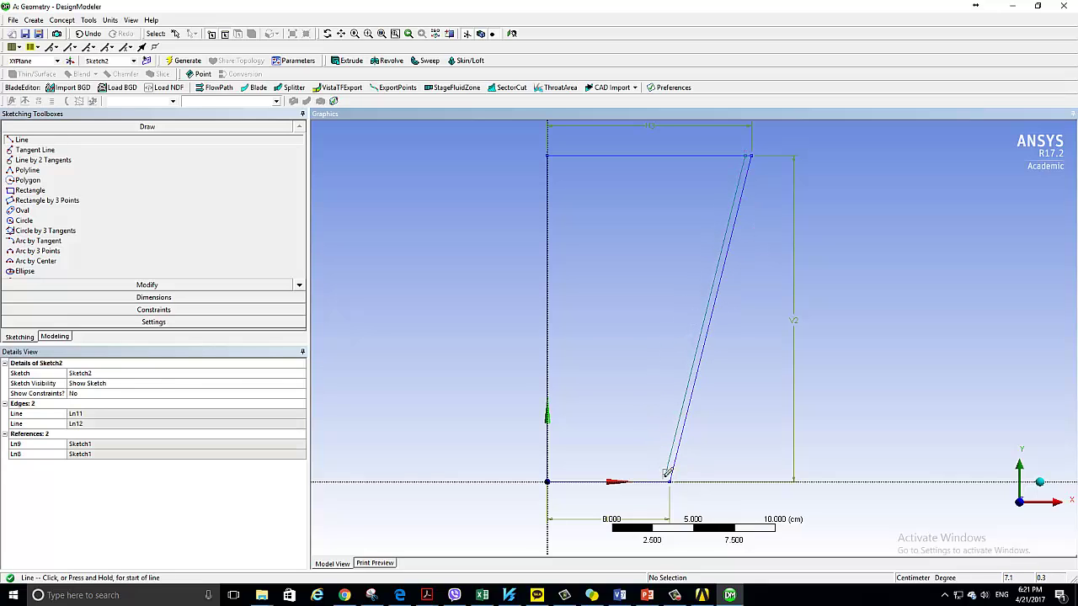
{"action": "left_click", "coordinate": [667, 473]}
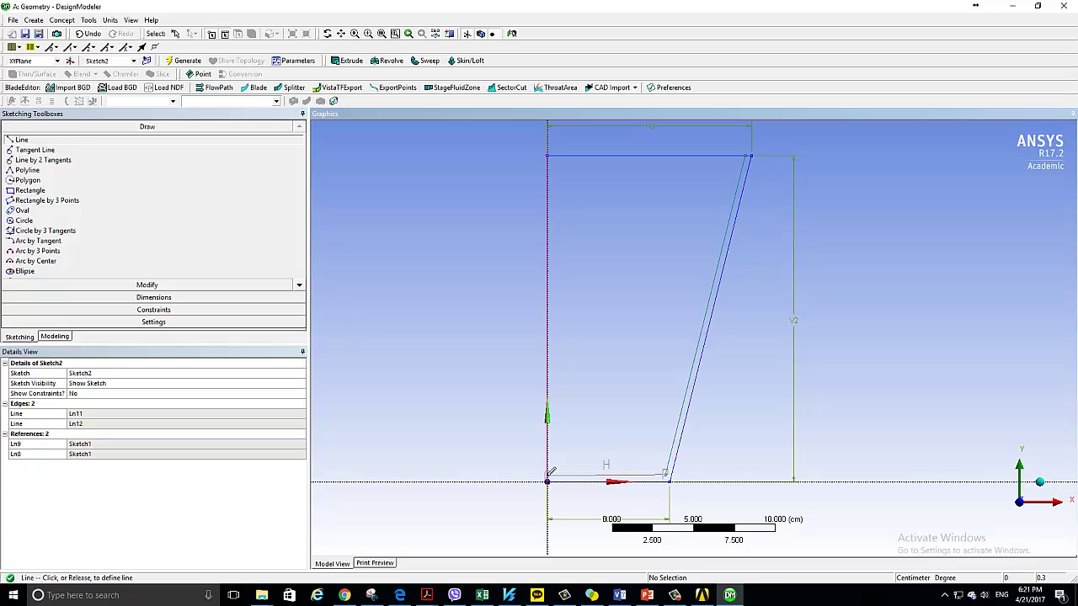
{"action": "left_click", "coordinate": [549, 475]}
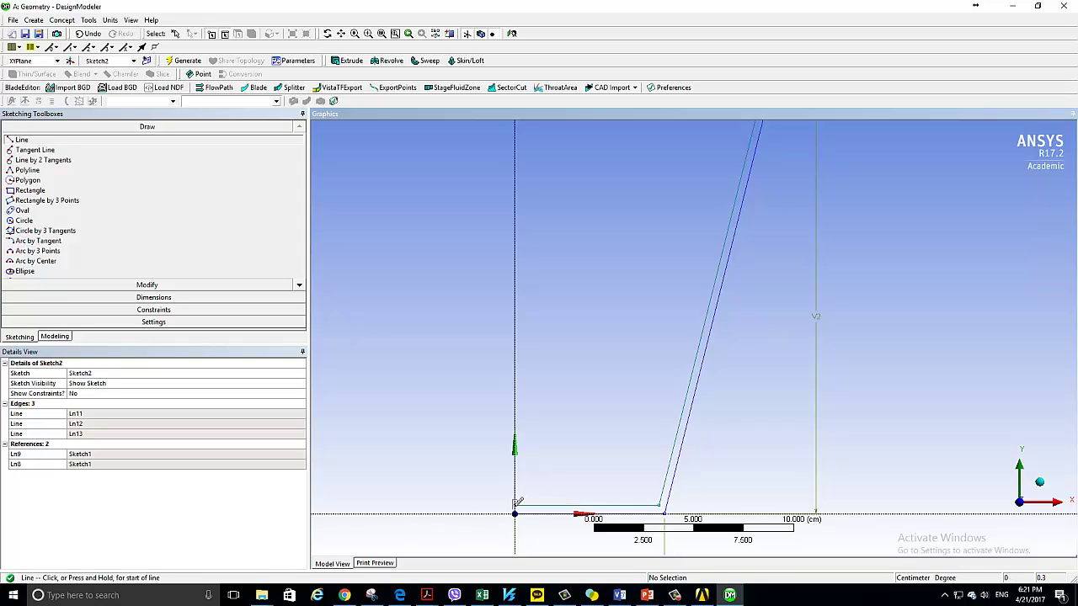
Step: Draw lines Ln14–Ln17 between the origin, bottom and top vertices to close the thin wall
{"action": "left_click", "coordinate": [514, 510]}
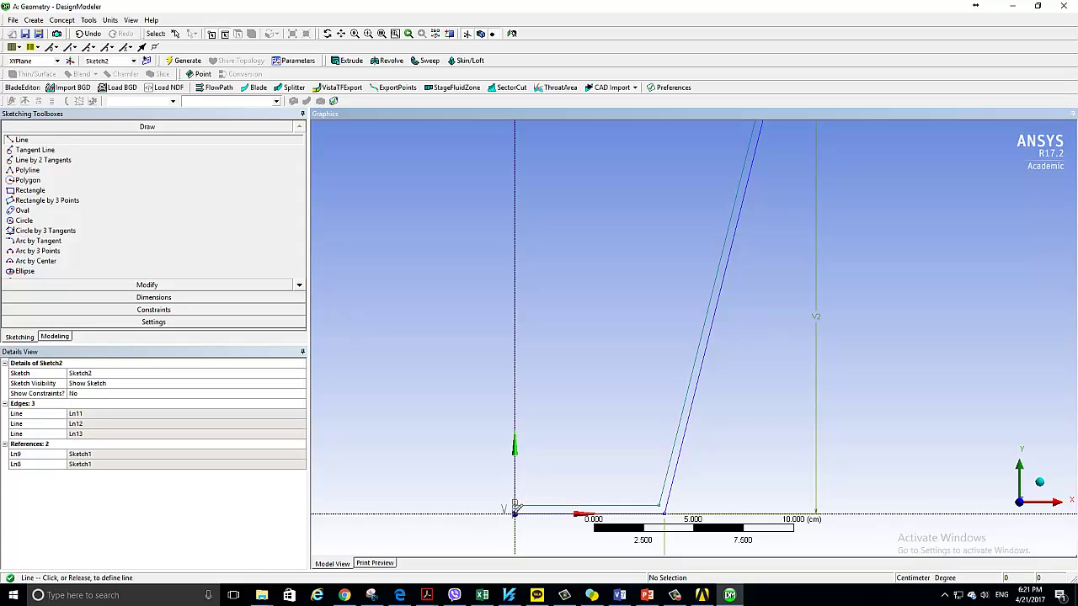
{"action": "scroll", "coordinate": [516, 507], "scroll_direction": "up", "scroll_amount": 2}
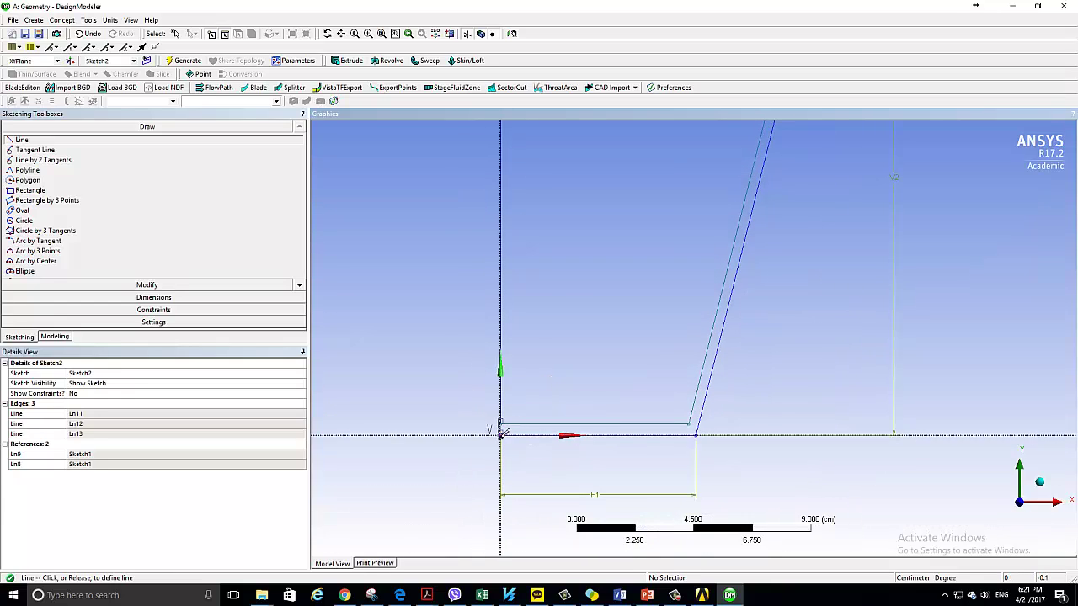
{"action": "left_click", "coordinate": [501, 432]}
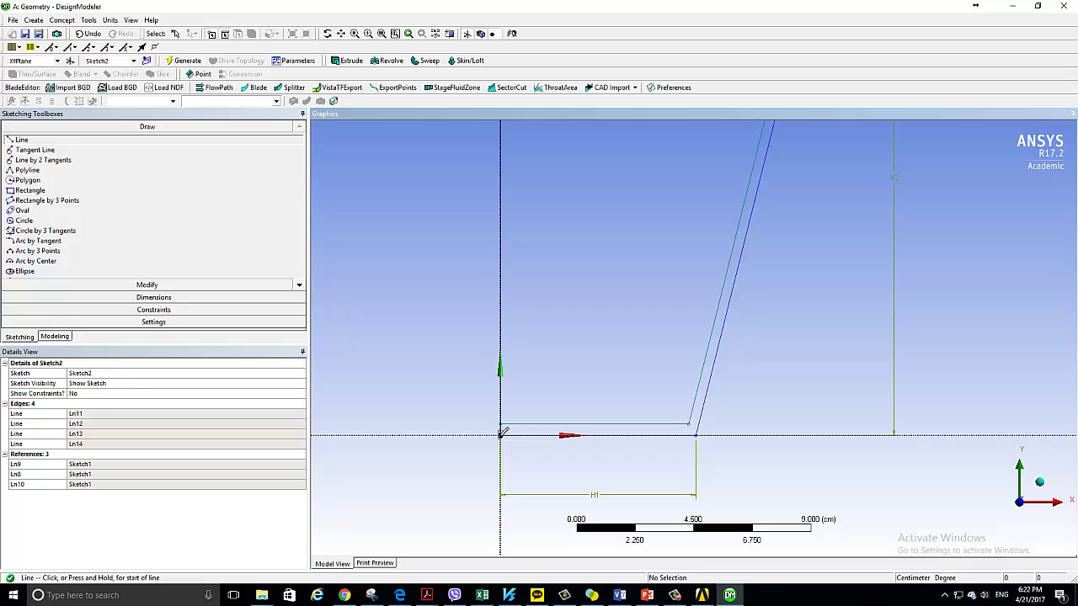
{"action": "left_click", "coordinate": [501, 433]}
{"action": "left_click", "coordinate": [698, 432]}
{"action": "scroll", "coordinate": [712, 483], "scroll_direction": "down", "scroll_amount": 3}
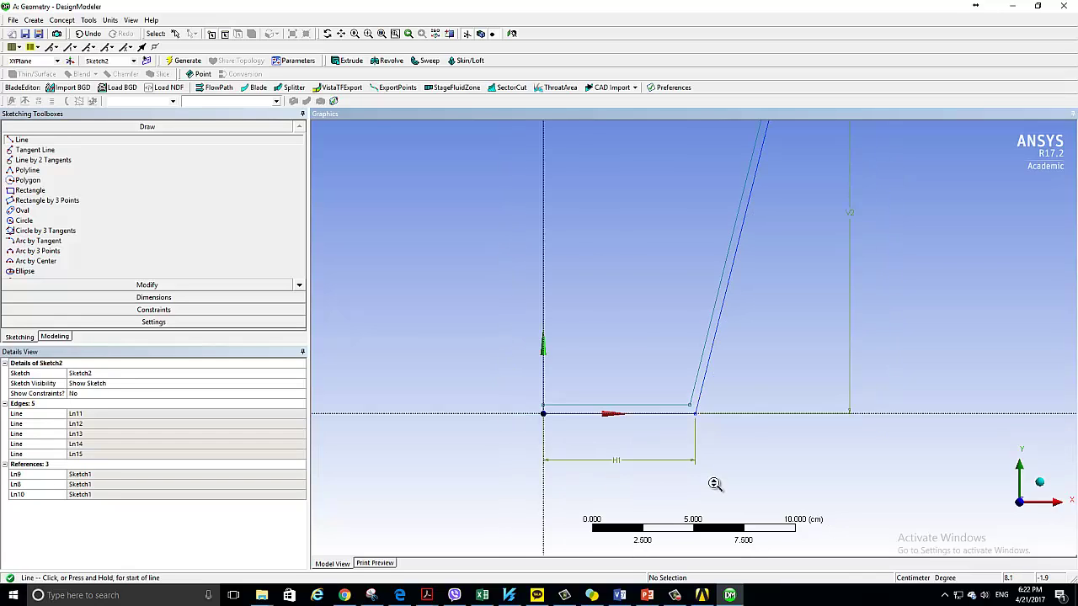
{"action": "scroll", "coordinate": [709, 171], "scroll_direction": "down", "scroll_amount": 1}
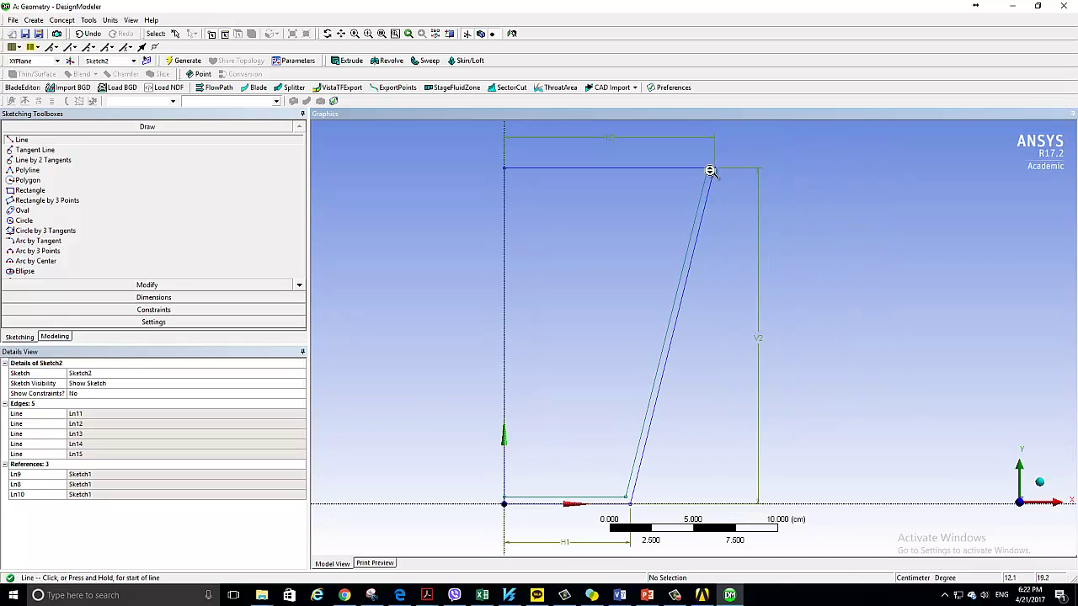
{"action": "left_click", "coordinate": [714, 167]}
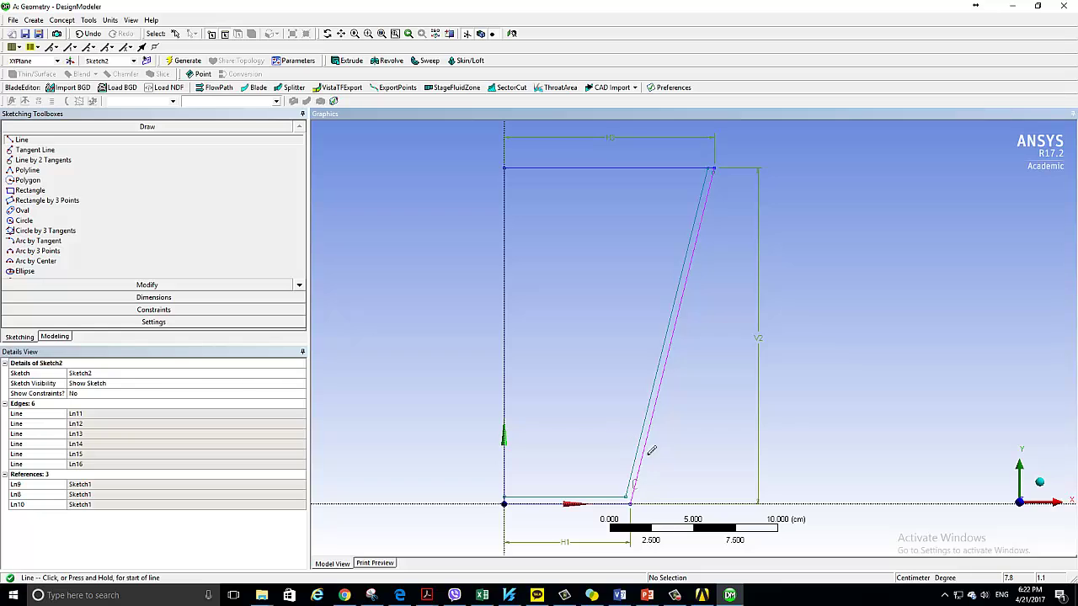
{"action": "left_click", "coordinate": [713, 167]}
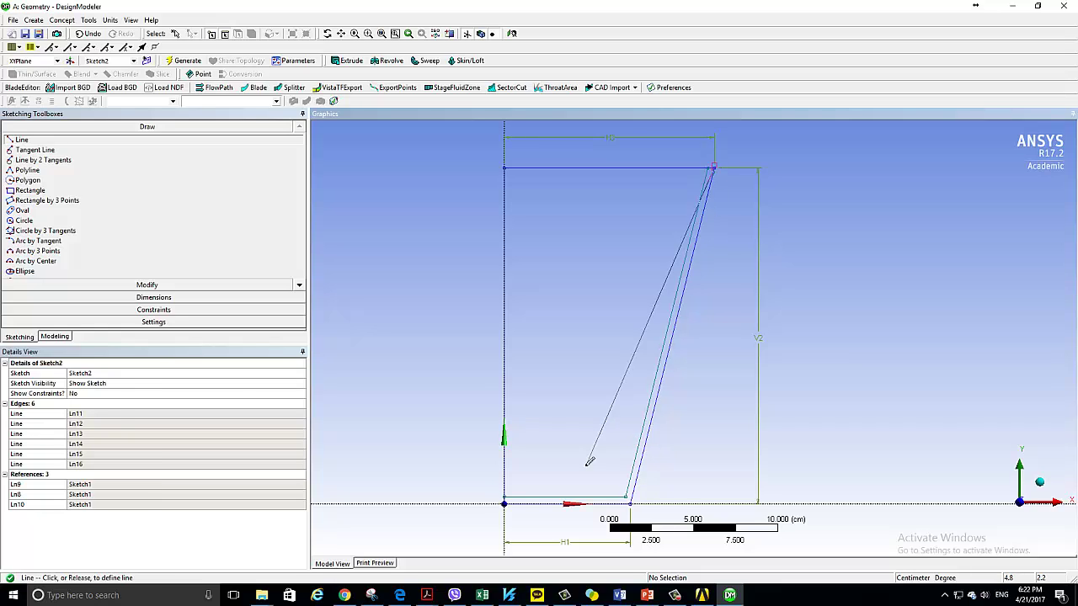
{"action": "left_click", "coordinate": [632, 500]}
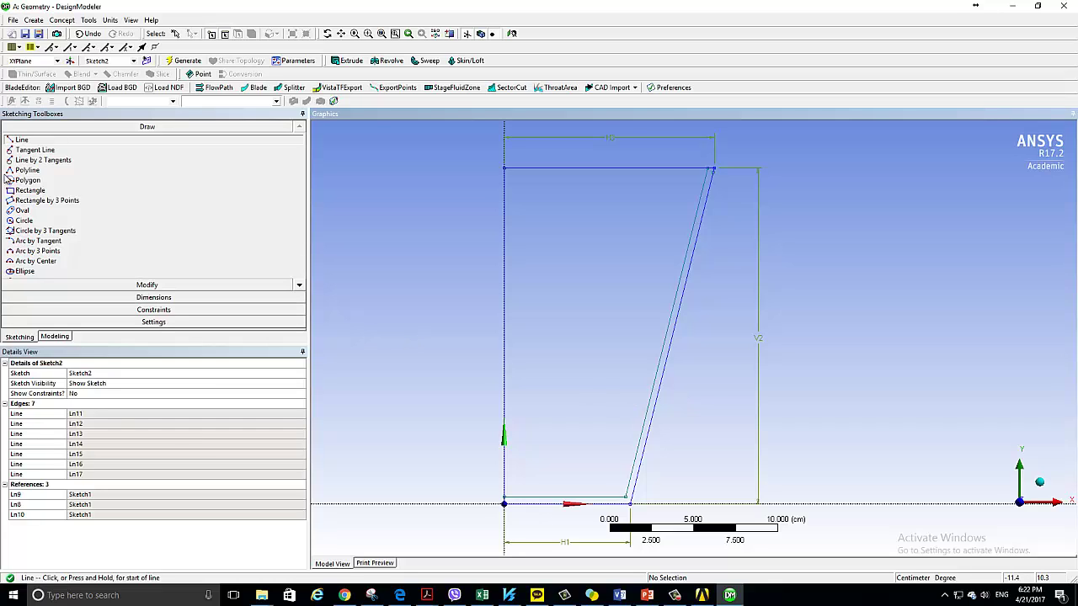
Step: Add vertical dimension V4 on the short edge at the origin
{"action": "left_click", "coordinate": [144, 297]}
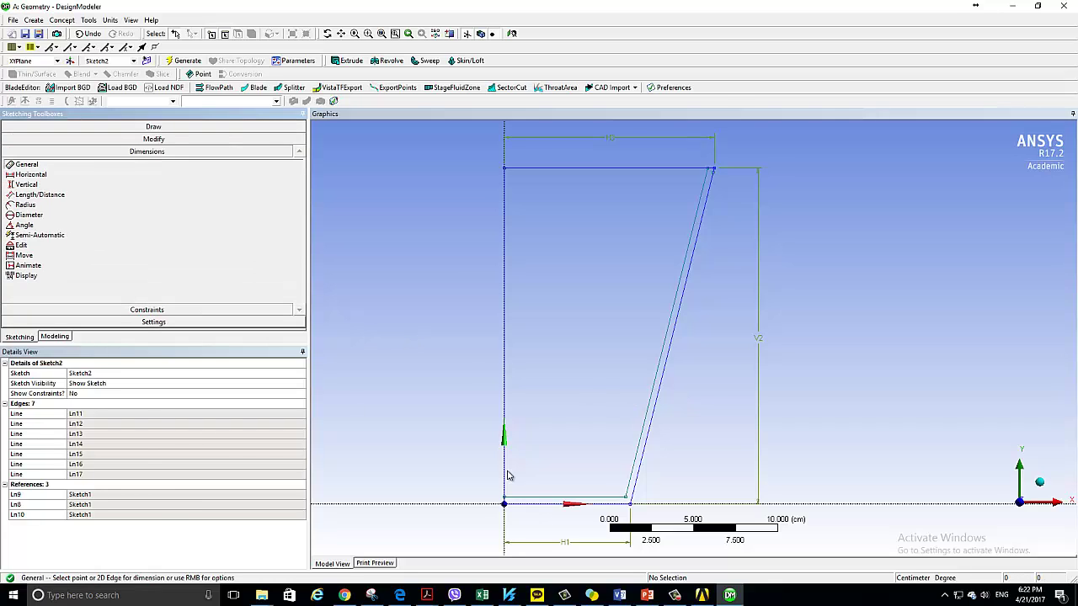
{"action": "scroll", "coordinate": [522, 463], "scroll_direction": "up", "scroll_amount": 2}
{"action": "middle_click_drag", "start_coordinate": [530, 457], "coordinate": [596, 401], "text": "ctrl"}
{"action": "left_click", "coordinate": [587, 393]}
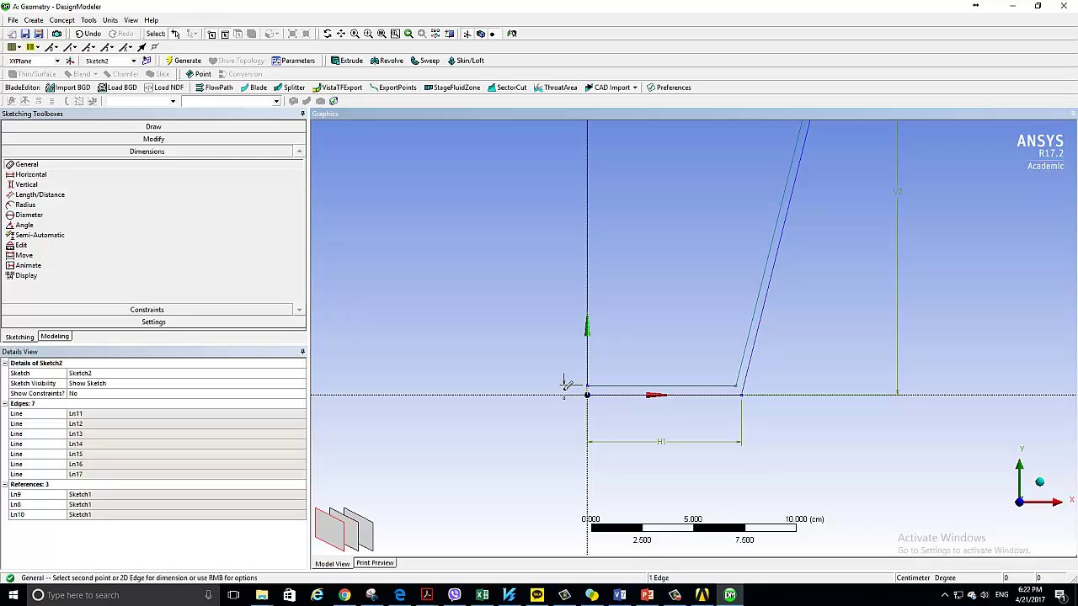
{"action": "left_click", "coordinate": [564, 395]}
Step: Set V4 to 0.3 cm and pan up to view the top of the sketch
{"action": "left_click", "coordinate": [86, 414]}
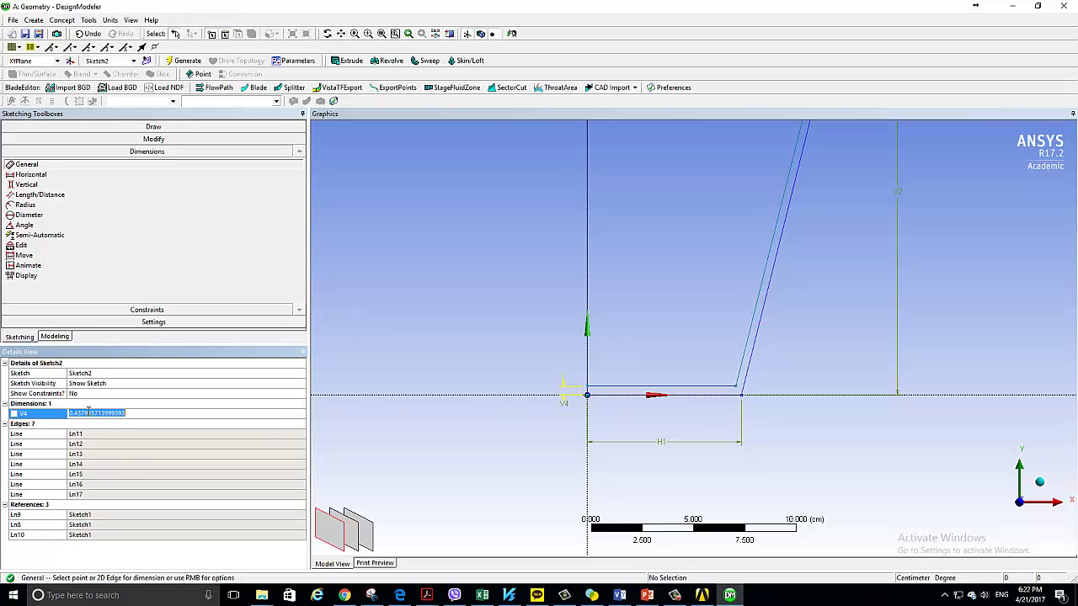
{"action": "type", "text": "0.3"}
{"action": "key", "text": "Return"}
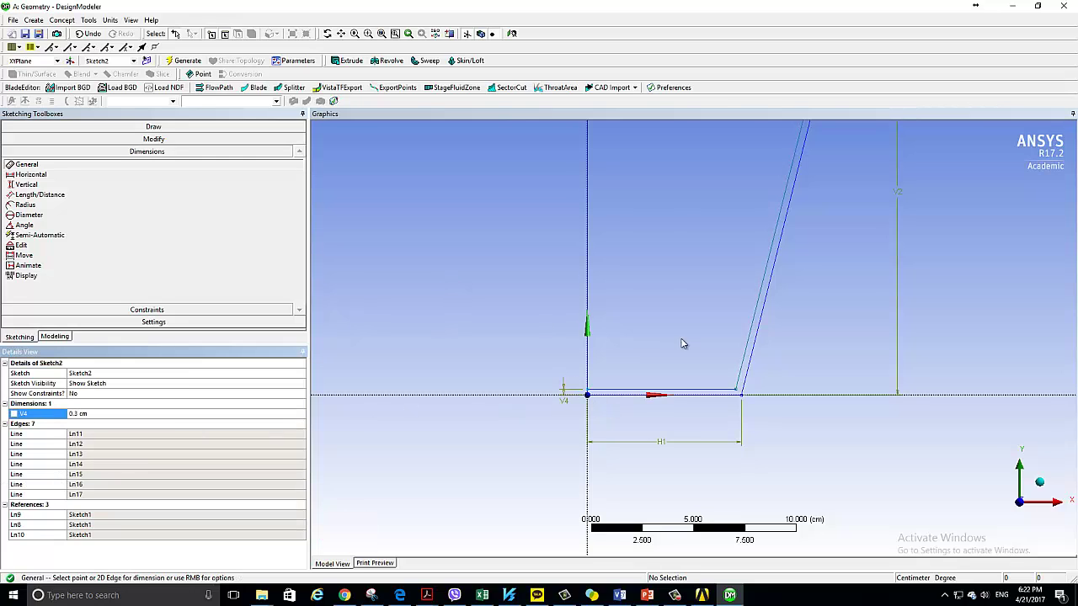
{"action": "middle_click_drag", "start_coordinate": [680, 368], "coordinate": [704, 245], "text": "ctrl"}
{"action": "scroll", "coordinate": [616, 443], "scroll_direction": "up", "scroll_amount": 2}
{"action": "scroll", "coordinate": [597, 460], "scroll_direction": "up", "scroll_amount": 2}
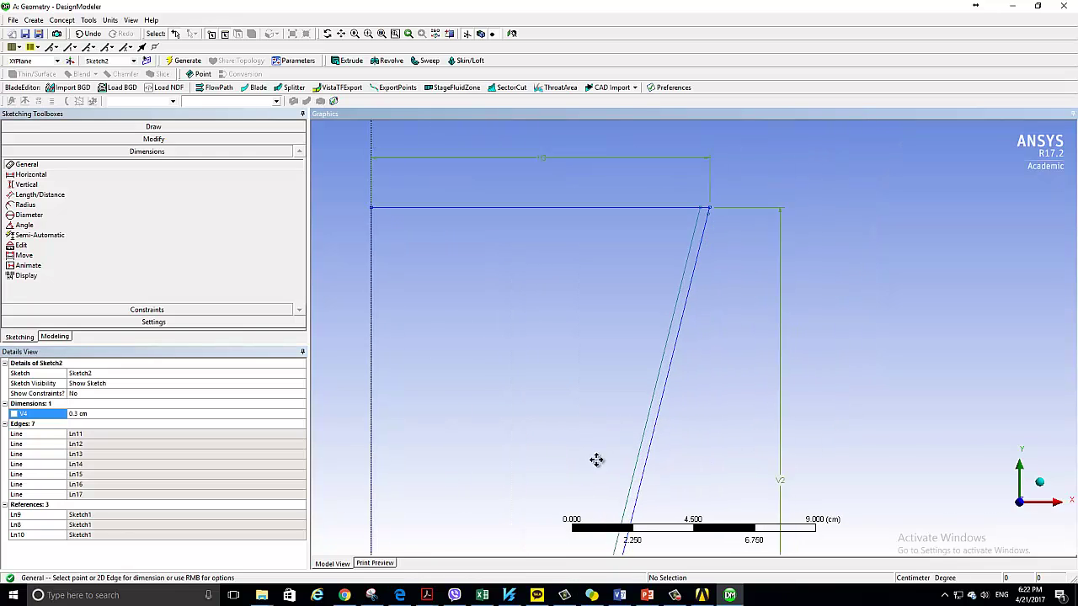
{"action": "scroll", "coordinate": [532, 510], "scroll_direction": "down", "scroll_amount": 1}
{"action": "scroll", "coordinate": [536, 490], "scroll_direction": "up", "scroll_amount": 2}
{"action": "scroll", "coordinate": [535, 491], "scroll_direction": "up", "scroll_amount": 1}
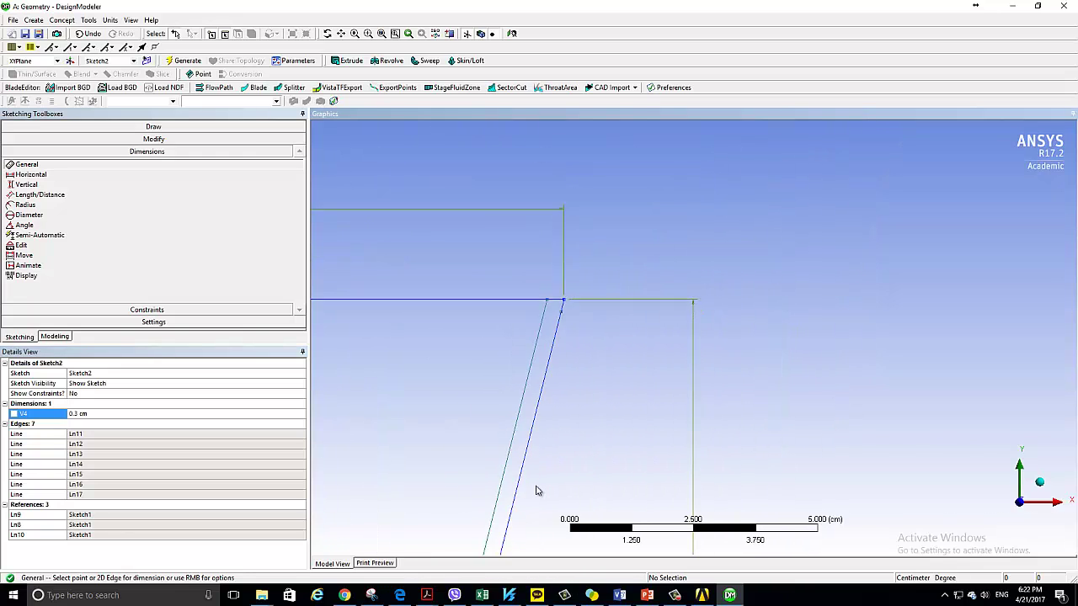
{"action": "scroll", "coordinate": [536, 491], "scroll_direction": "down", "scroll_amount": 1}
Step: Pan and zoom around Sketch2 to inspect its top corner, bottom edge and origin
{"action": "left_click", "coordinate": [54, 337]}
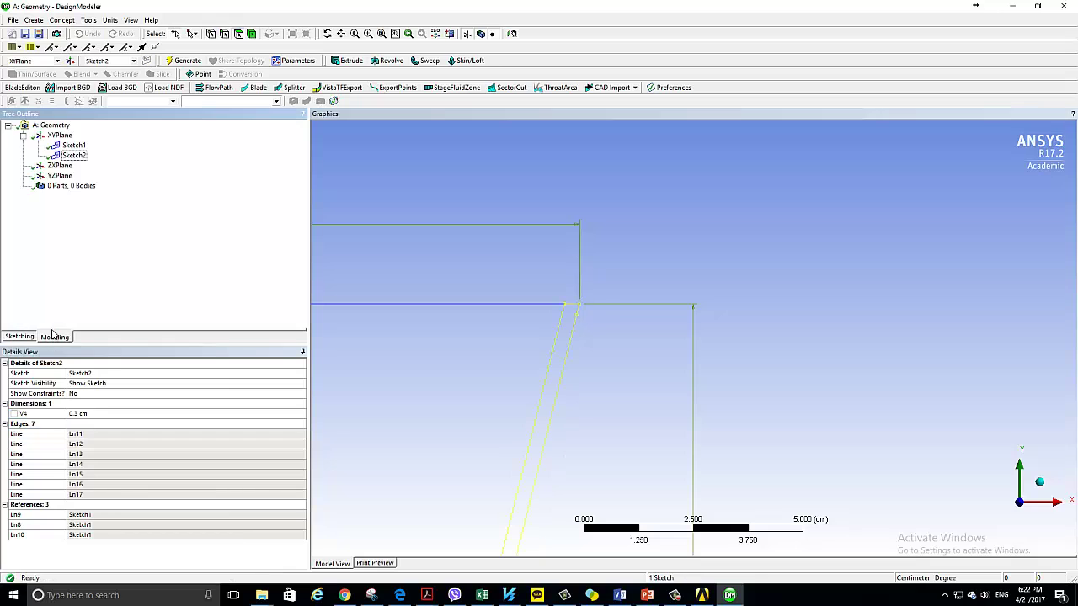
{"action": "scroll", "coordinate": [510, 397], "scroll_direction": "down", "scroll_amount": 1}
{"action": "middle_click_drag", "start_coordinate": [510, 397], "coordinate": [593, 232], "text": "ctrl"}
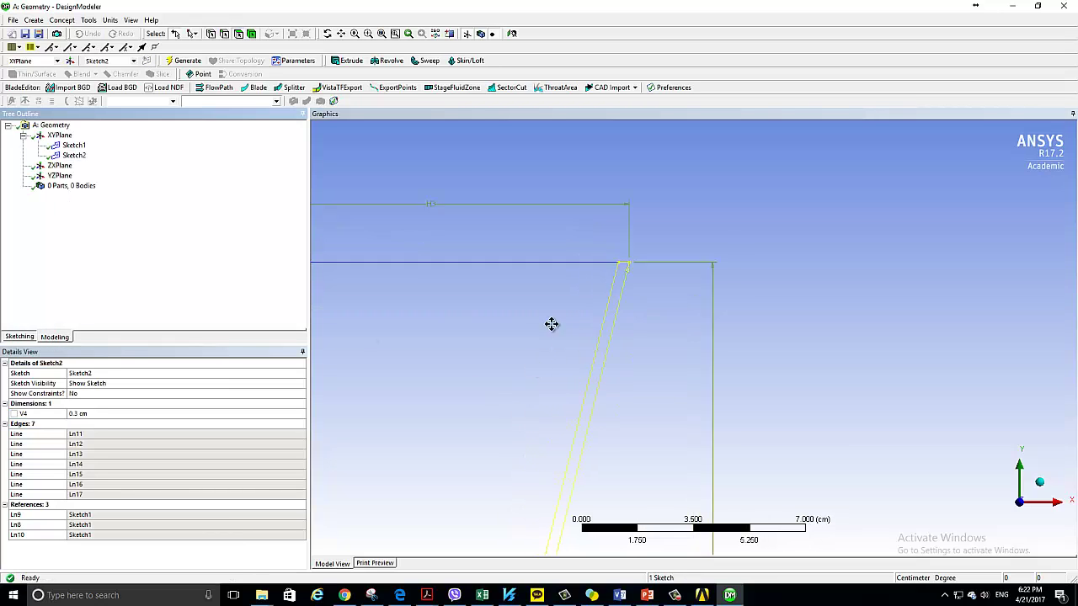
{"action": "scroll", "coordinate": [593, 233], "scroll_direction": "down", "scroll_amount": 1}
{"action": "scroll", "coordinate": [590, 243], "scroll_direction": "down", "scroll_amount": 1}
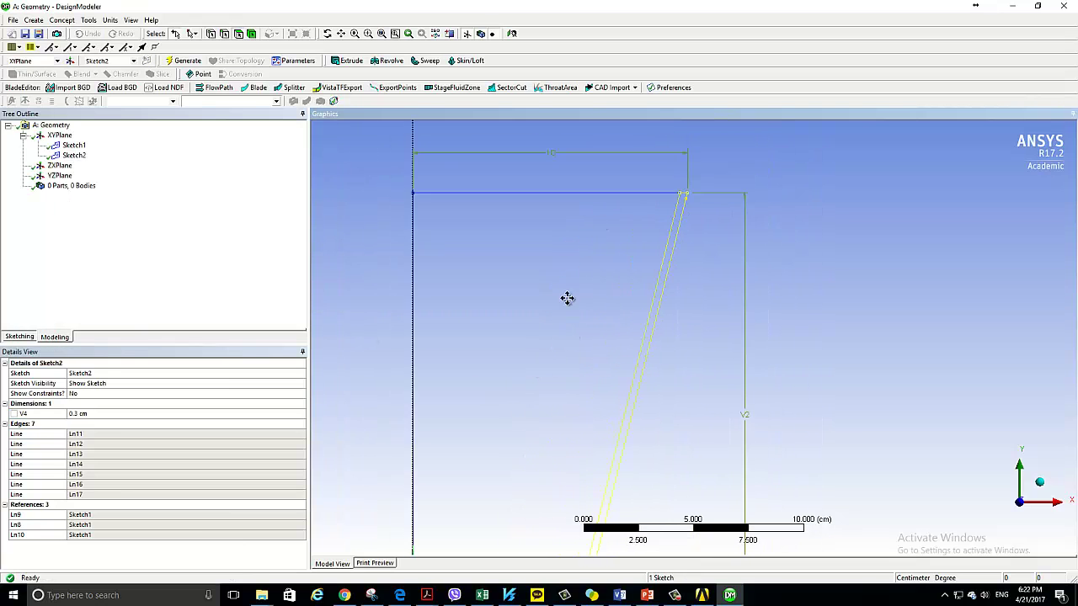
{"action": "mouse_move", "coordinate": [567, 298]}
{"action": "middle_mouse_down", "text": "ctrl"}
{"action": "mouse_move", "coordinate": [553, 199]}
{"action": "mouse_move", "coordinate": [496, 413]}
{"action": "middle_mouse_up", "text": "ctrl"}
{"action": "scroll", "coordinate": [497, 419], "scroll_direction": "up", "scroll_amount": 1}
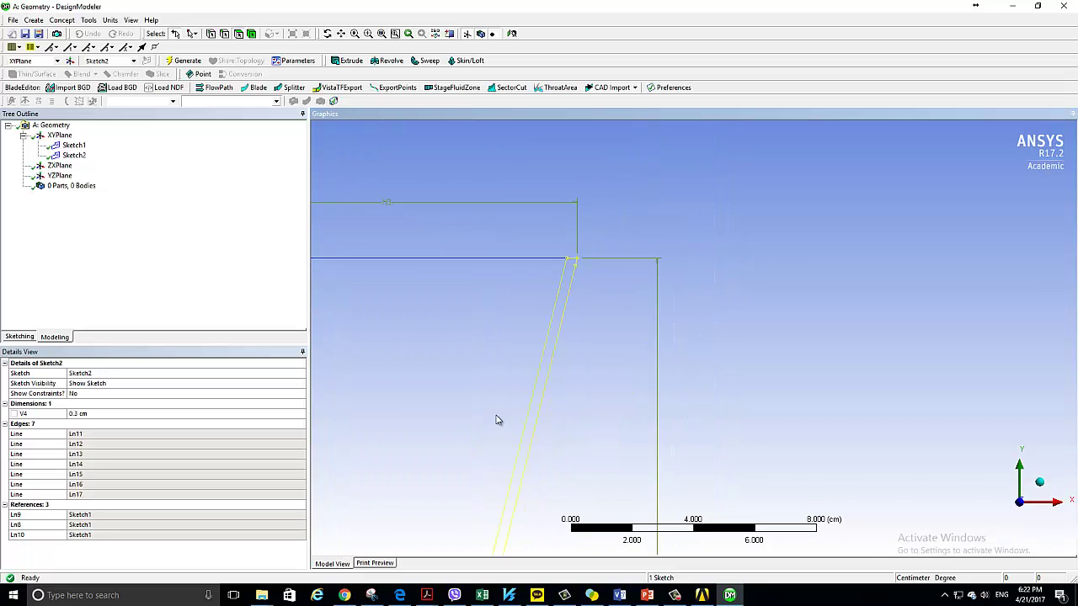
Step: Dimension the top wall thickness as H5 and set it to 0.3 cm
{"action": "left_click", "coordinate": [19, 337]}
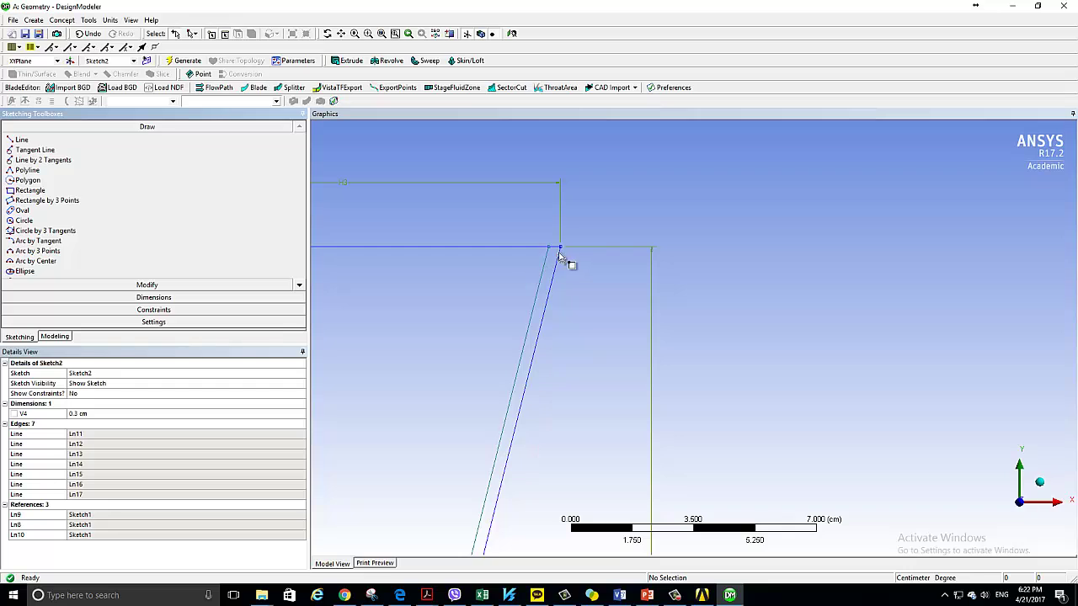
{"action": "left_click", "coordinate": [153, 298]}
{"action": "scroll", "coordinate": [607, 190], "scroll_direction": "up", "scroll_amount": 1}
{"action": "left_click", "coordinate": [603, 210]}
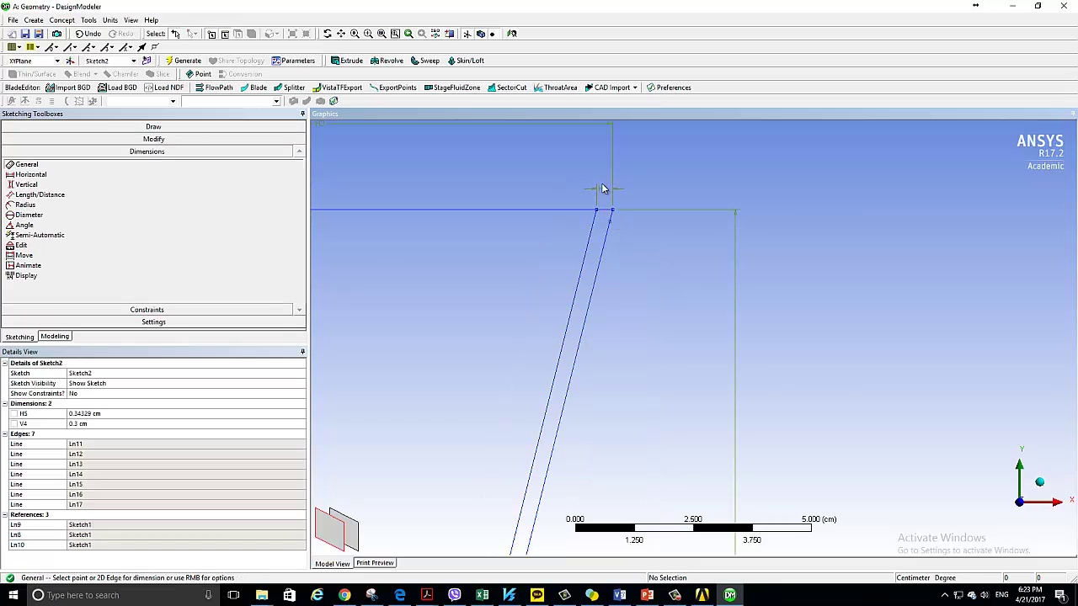
{"action": "left_click", "coordinate": [96, 415]}
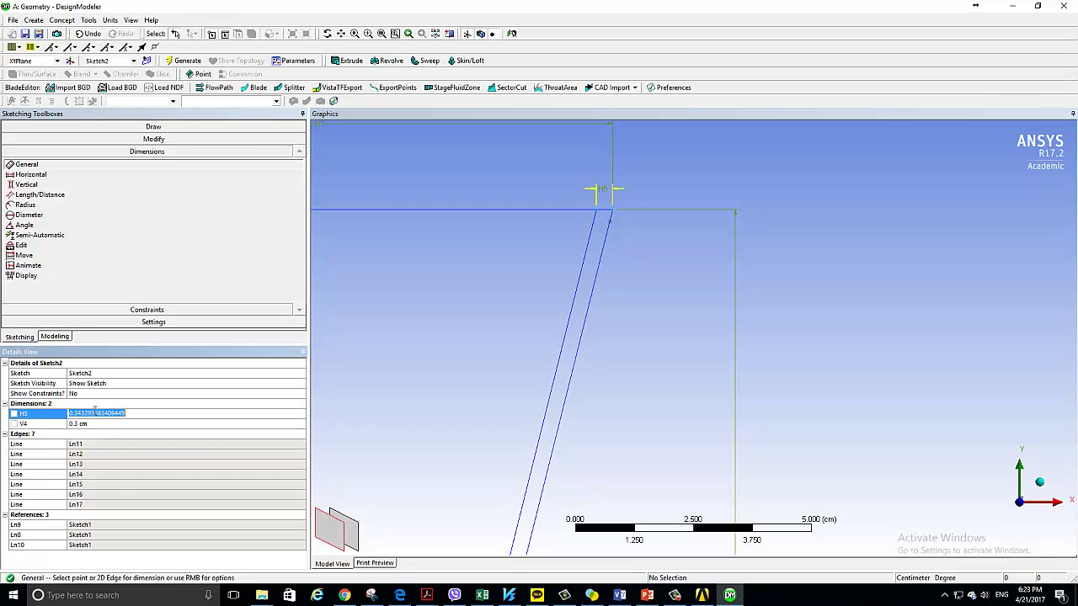
{"action": "type", "text": "0.3"}
{"action": "key", "text": "Return"}
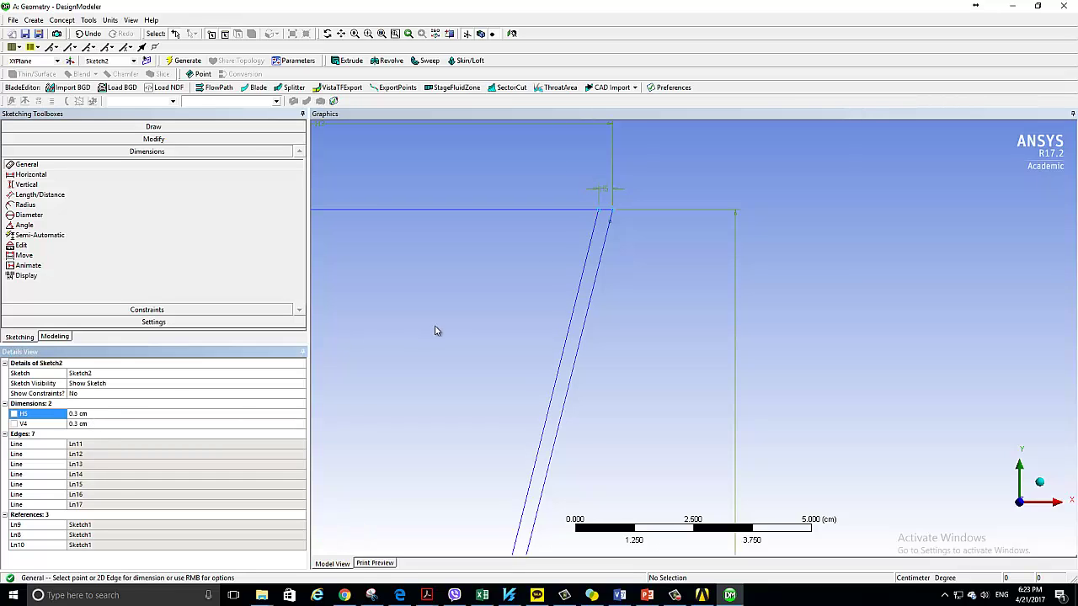
Step: Check the sketch's top edge, then go back to the Modeling tree and select XYPlane
{"action": "scroll", "coordinate": [411, 354], "scroll_direction": "down", "scroll_amount": 1}
{"action": "scroll", "coordinate": [425, 311], "scroll_direction": "down", "scroll_amount": 1}
{"action": "scroll", "coordinate": [441, 267], "scroll_direction": "down", "scroll_amount": 1}
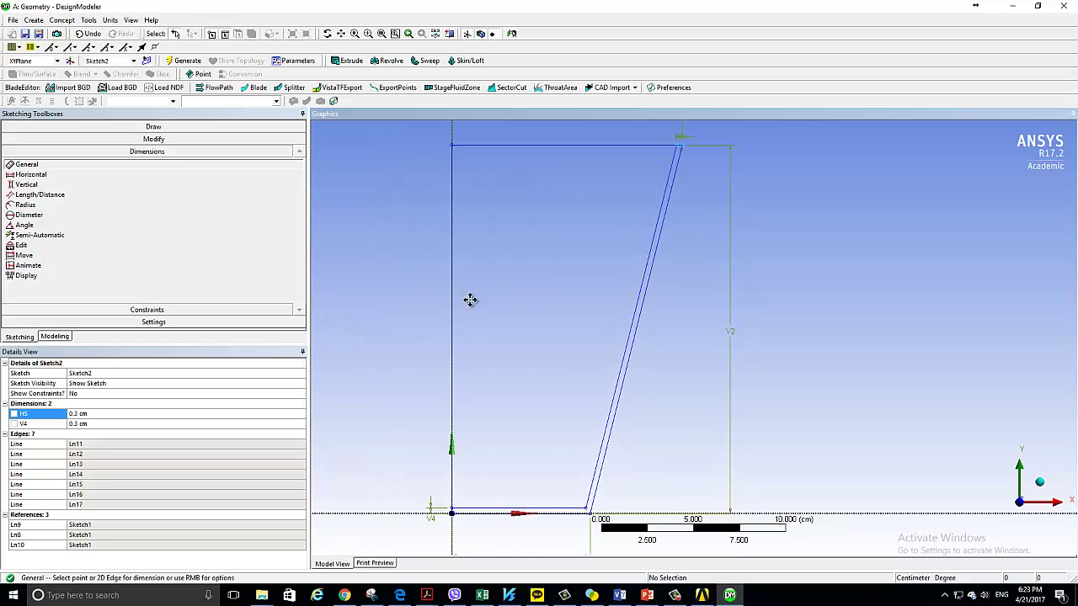
{"action": "scroll", "coordinate": [505, 410], "scroll_direction": "down", "scroll_amount": 1}
{"action": "middle_click_drag", "start_coordinate": [493, 436], "coordinate": [493, 479], "text": "ctrl"}
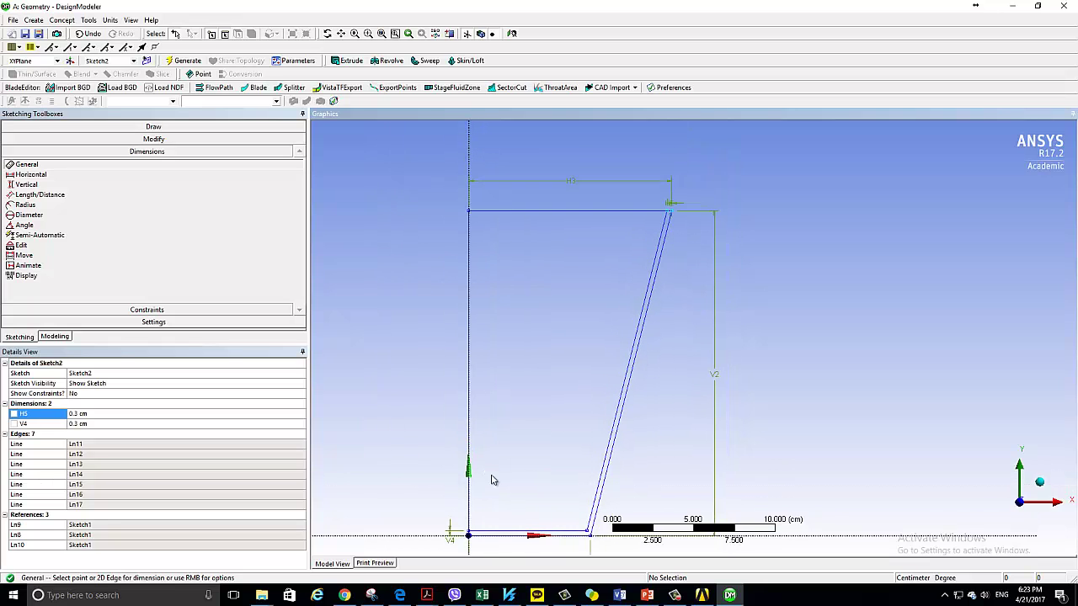
{"action": "scroll", "coordinate": [493, 479], "scroll_direction": "up", "scroll_amount": 1}
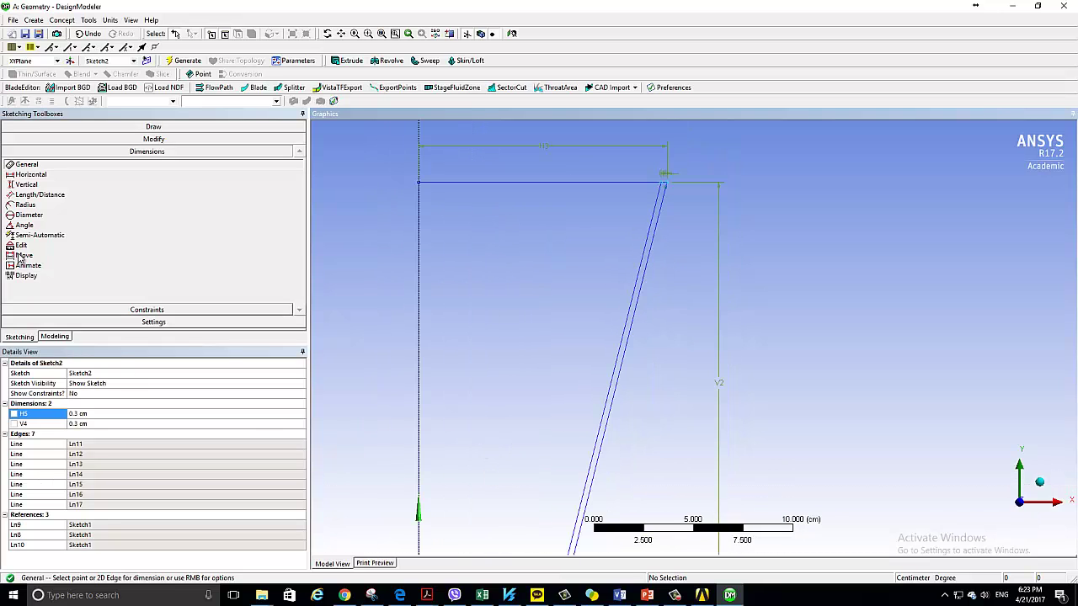
{"action": "left_click", "coordinate": [56, 336]}
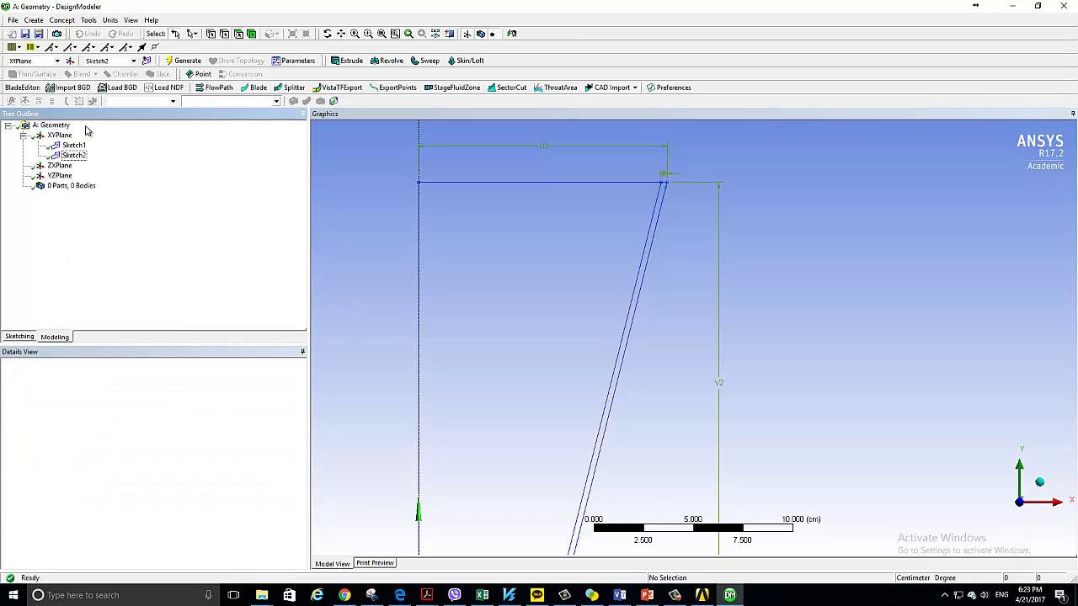
{"action": "left_click", "coordinate": [60, 136]}
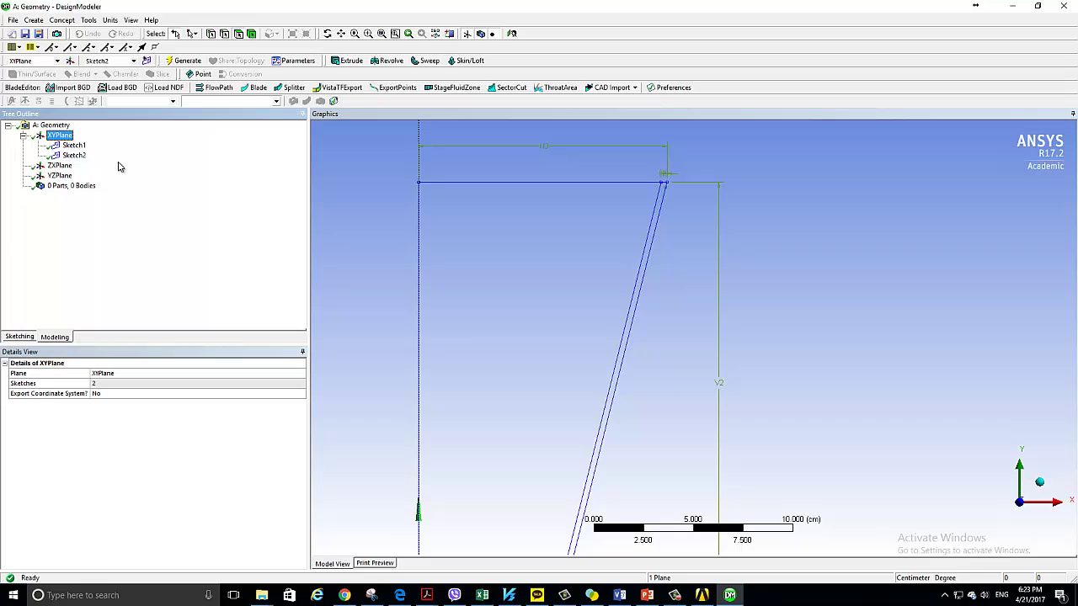
Step: Create Sketch3 on XYPlane, select it and fit the sketch into view
{"action": "left_click", "coordinate": [146, 61]}
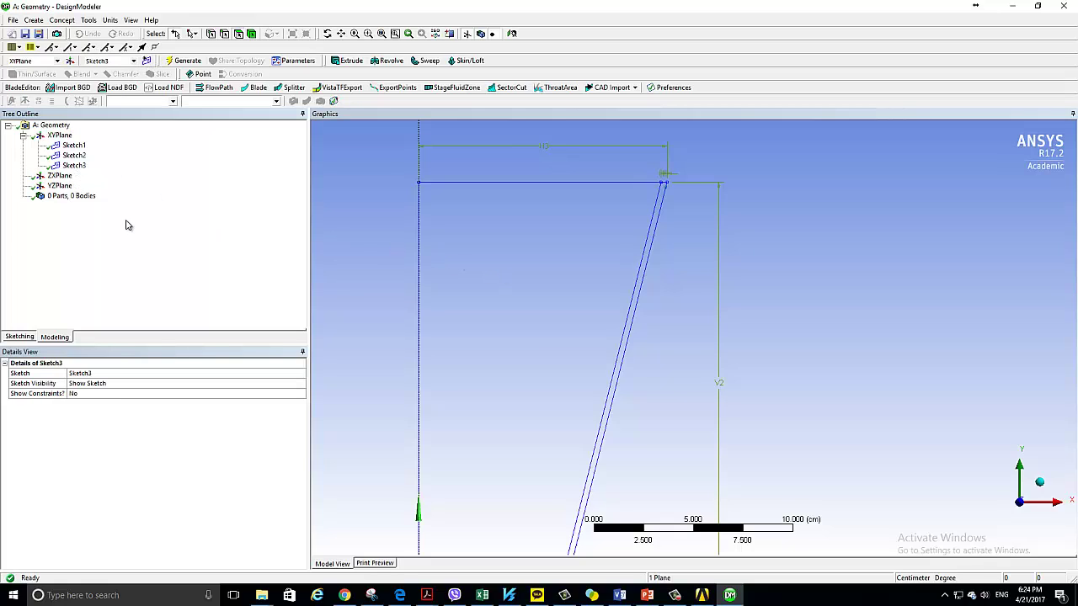
{"action": "left_click", "coordinate": [74, 166]}
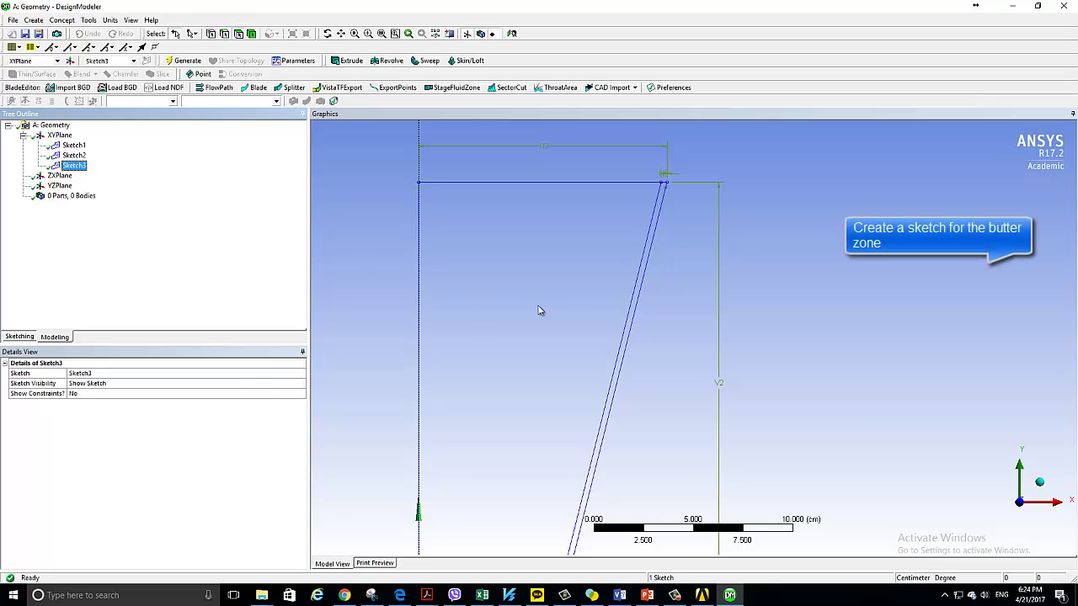
{"action": "scroll", "coordinate": [539, 311], "scroll_direction": "down", "scroll_amount": 2}
{"action": "middle_click_drag", "start_coordinate": [587, 312], "coordinate": [584, 277], "text": "ctrl"}
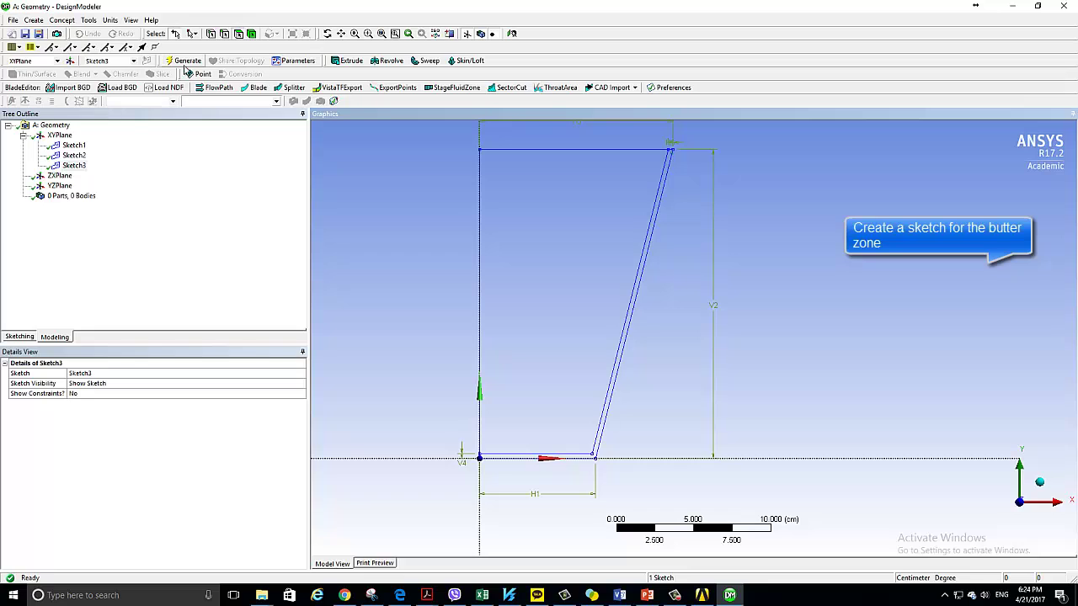
{"action": "left_click", "coordinate": [19, 336]}
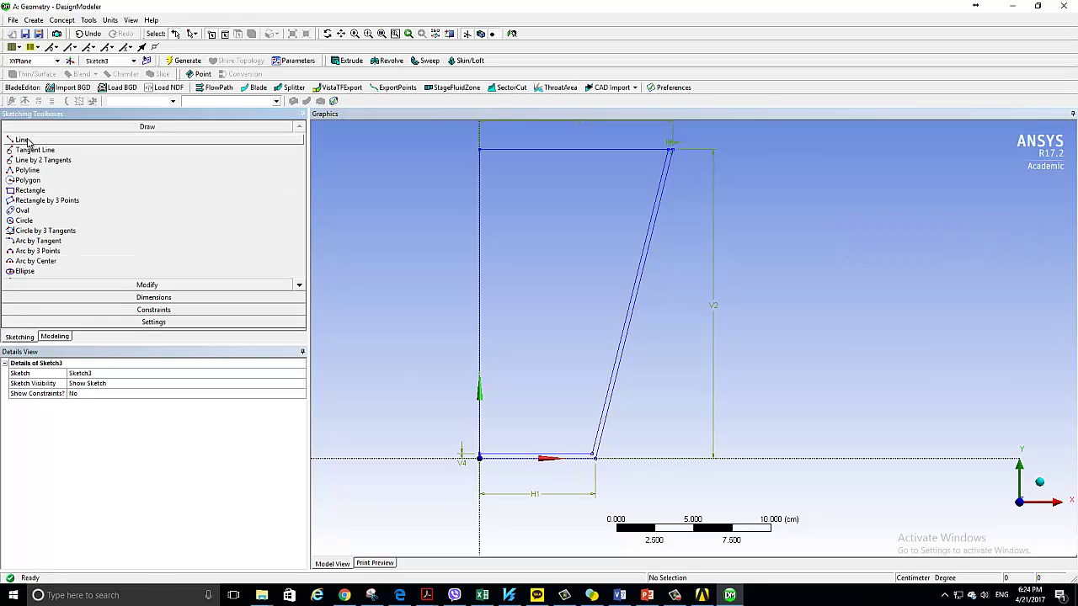
Step: Draw lines Ln18–Ln21 enclosing the region below a horizontal line from the left edge to the slanted edge
{"action": "left_click", "coordinate": [25, 141]}
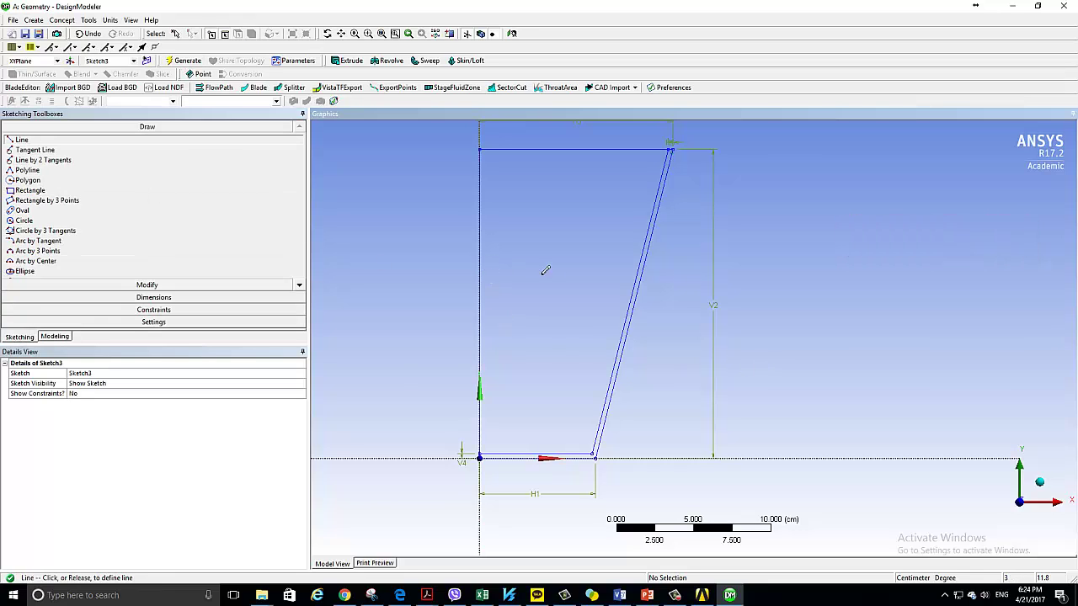
{"action": "left_click", "coordinate": [479, 274]}
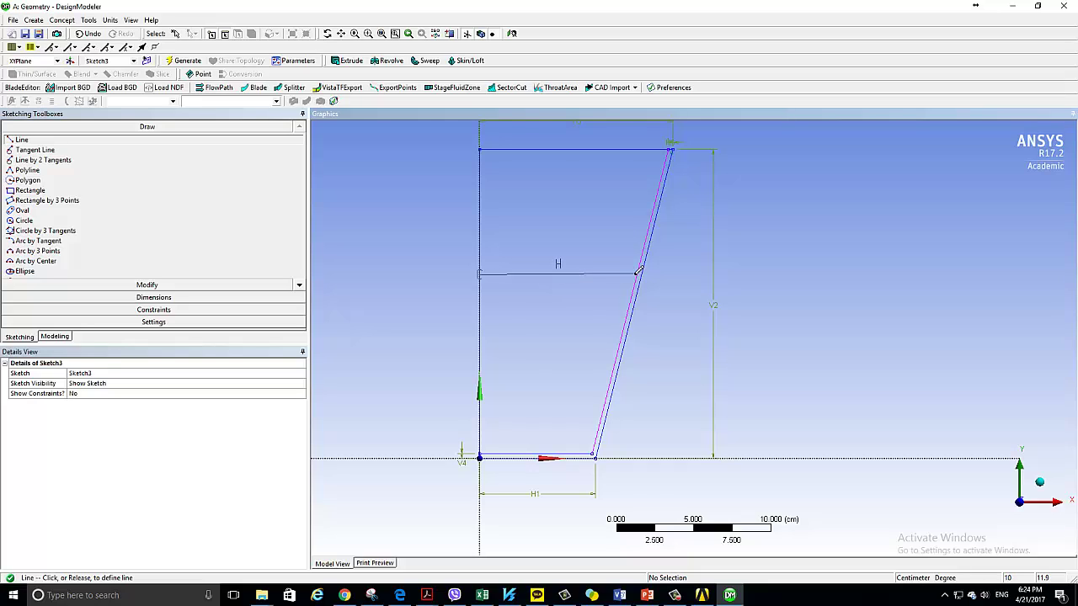
{"action": "left_click", "coordinate": [639, 273]}
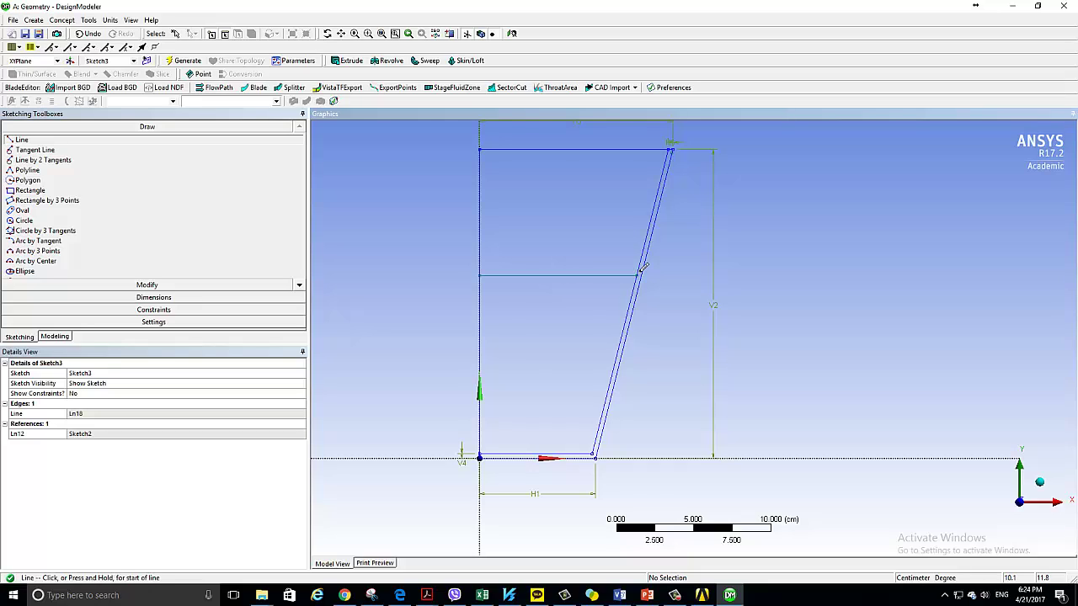
{"action": "left_click", "coordinate": [594, 452]}
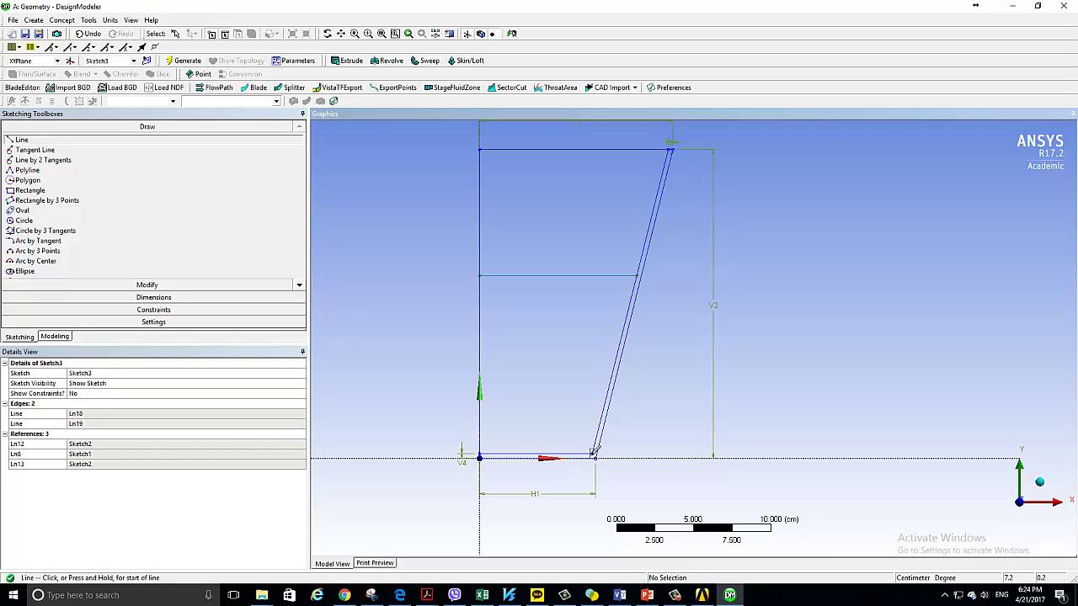
{"action": "left_click", "coordinate": [594, 452]}
{"action": "left_click", "coordinate": [482, 452]}
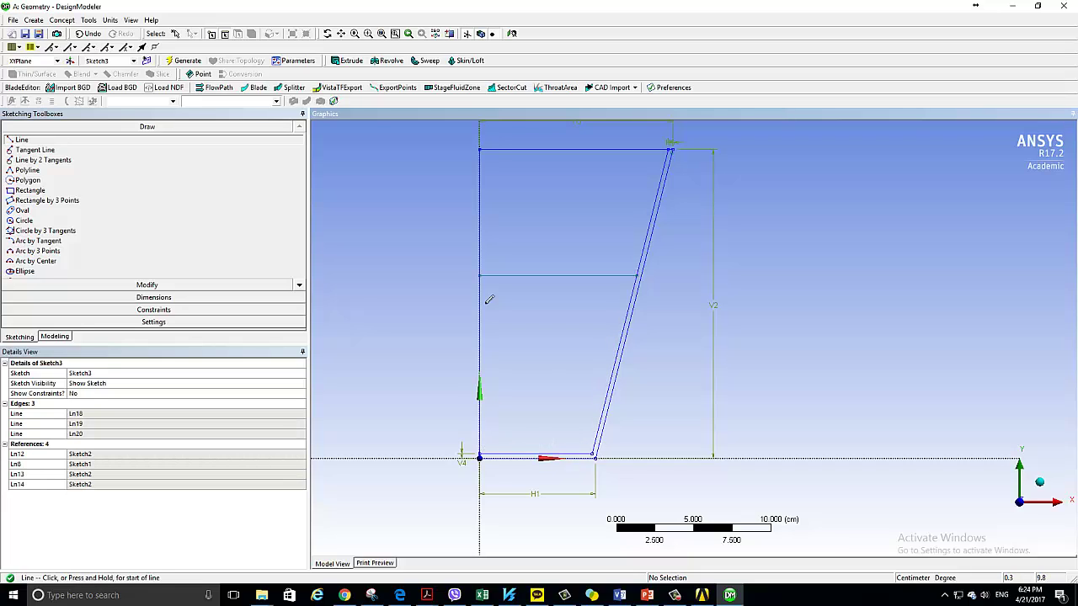
{"action": "left_click", "coordinate": [484, 450]}
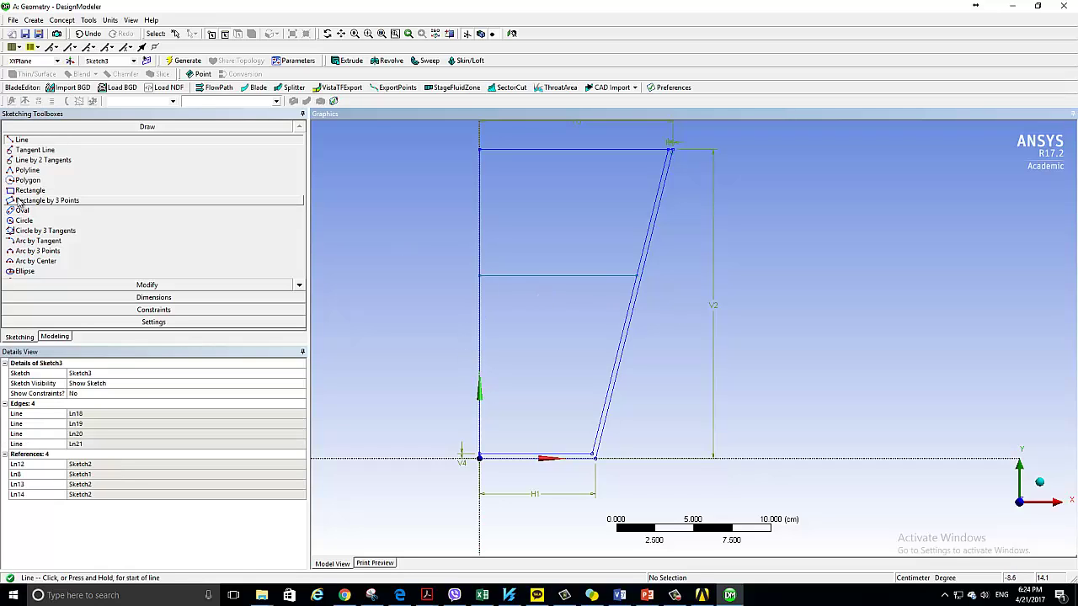
{"action": "left_click", "coordinate": [70, 335]}
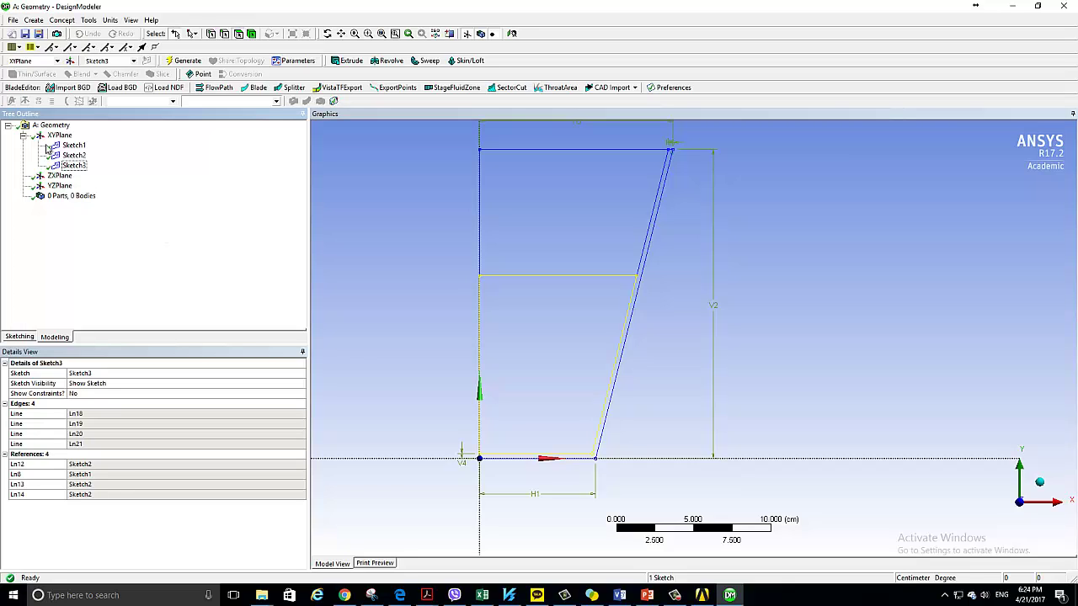
{"action": "left_click", "coordinate": [20, 339]}
{"action": "left_click", "coordinate": [168, 298]}
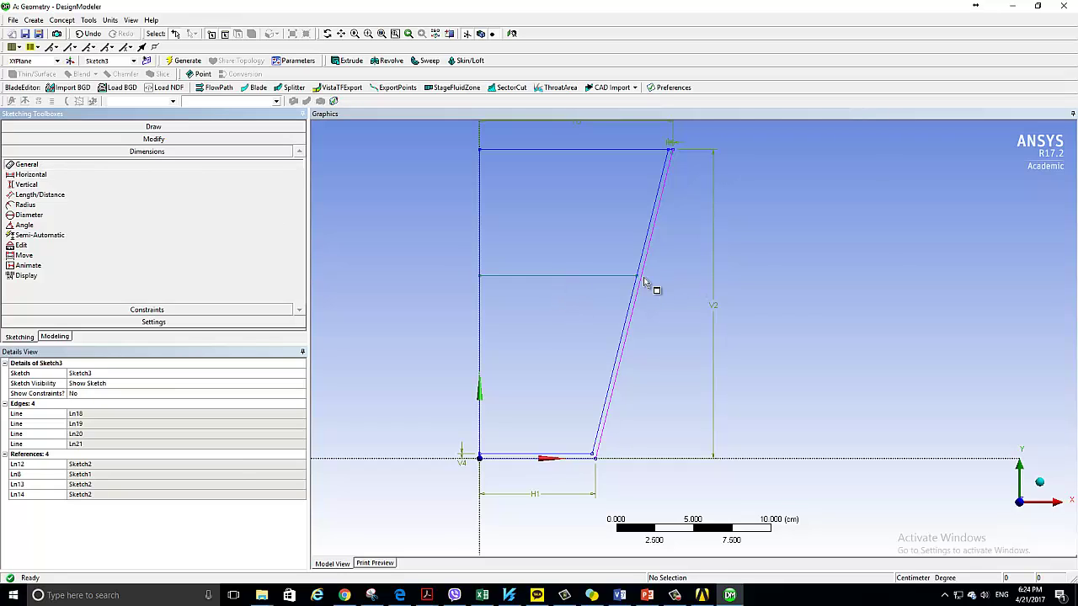
Step: Add vertical dimension V6 from the top line to the bottom-right corner, set to 15 cm
{"action": "left_click", "coordinate": [23, 185]}
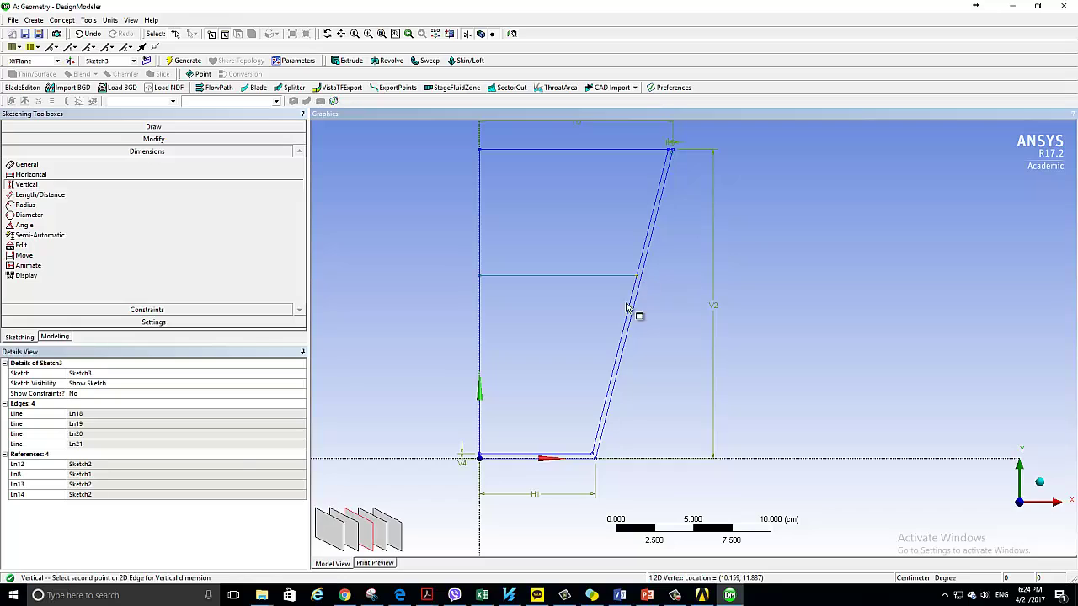
{"action": "left_click", "coordinate": [595, 459]}
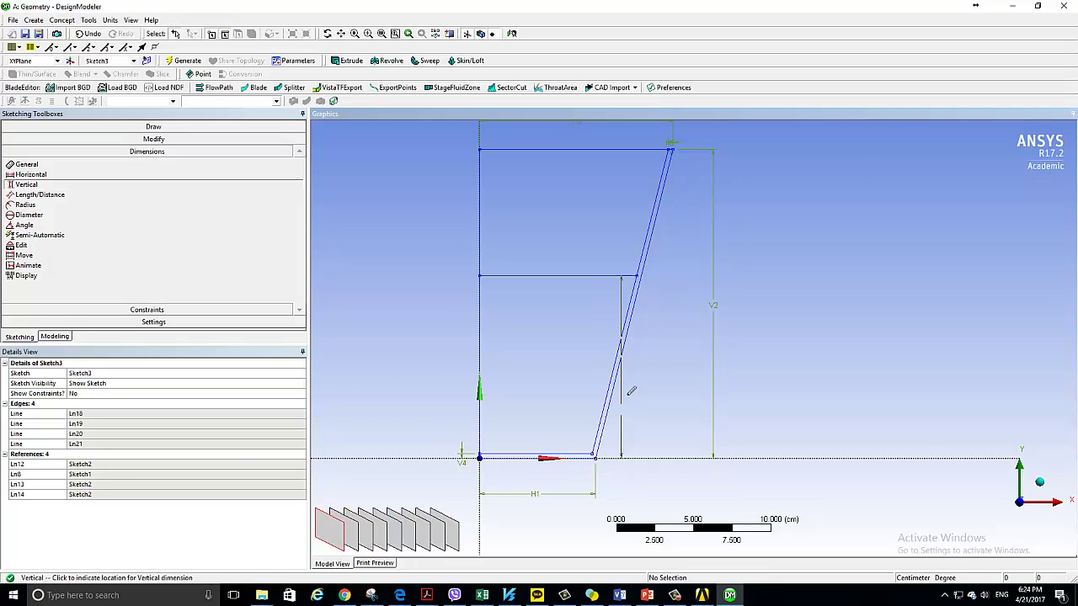
{"action": "left_click", "coordinate": [684, 378]}
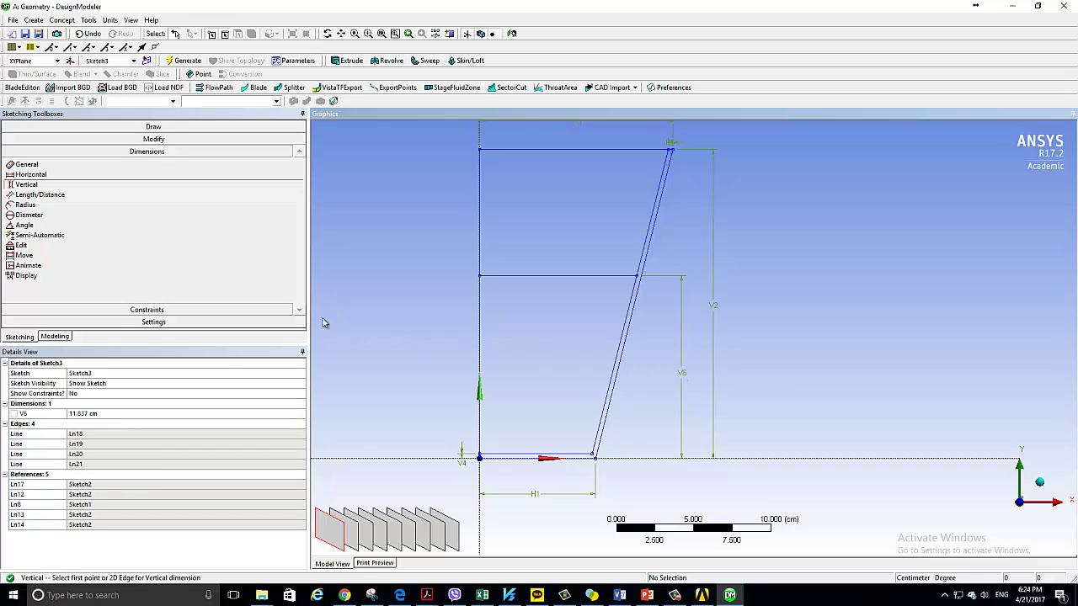
{"action": "left_click", "coordinate": [85, 414]}
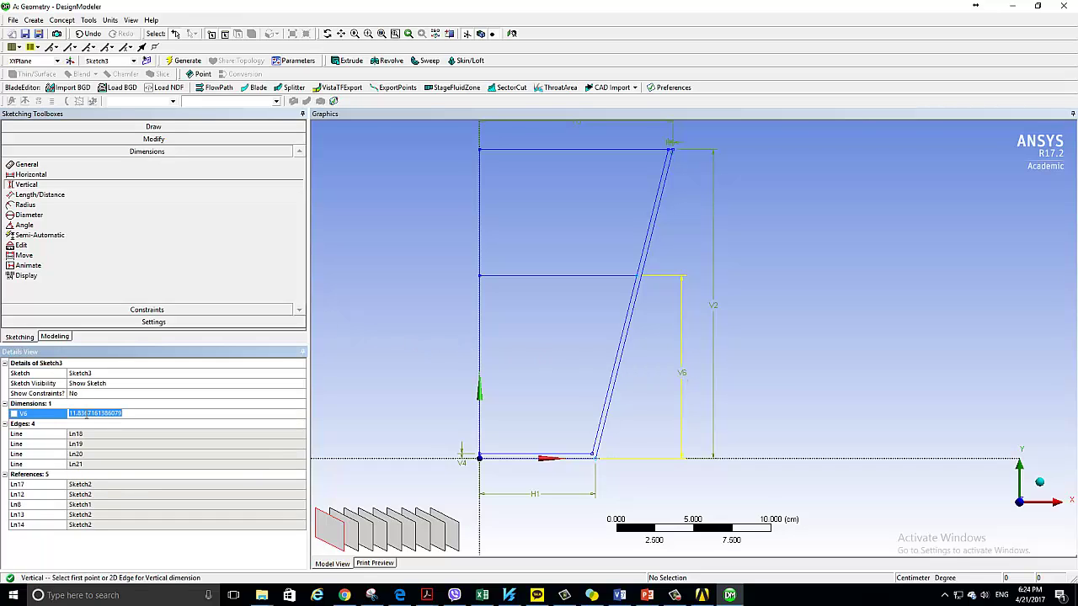
{"action": "type", "text": "15"}
{"action": "key", "text": "Return"}
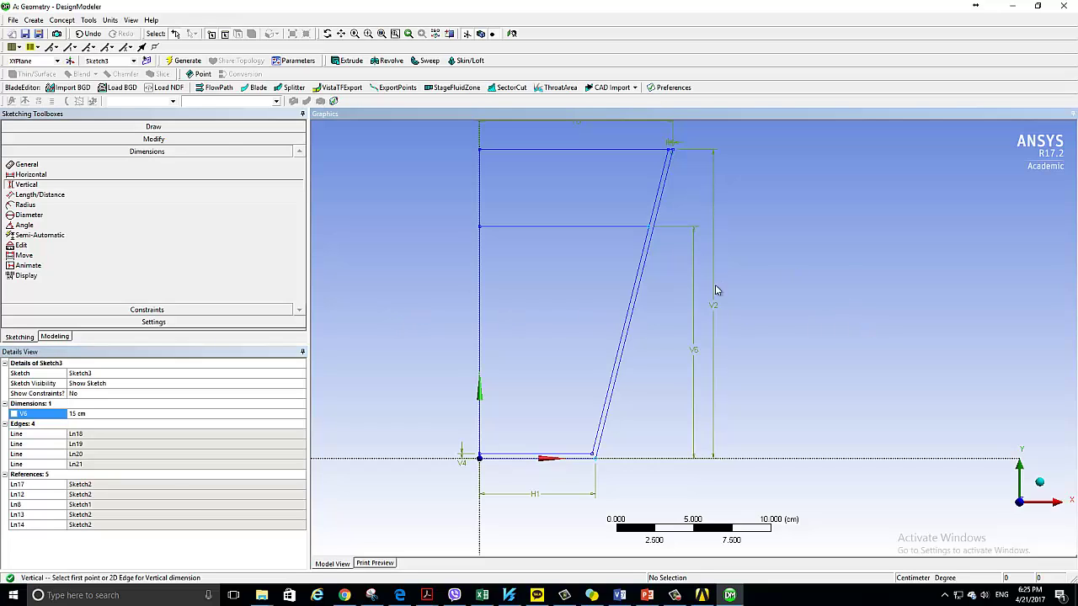
{"action": "scroll", "coordinate": [613, 300], "scroll_direction": "down", "scroll_amount": 1}
{"action": "scroll", "coordinate": [613, 300], "scroll_direction": "down", "scroll_amount": 1}
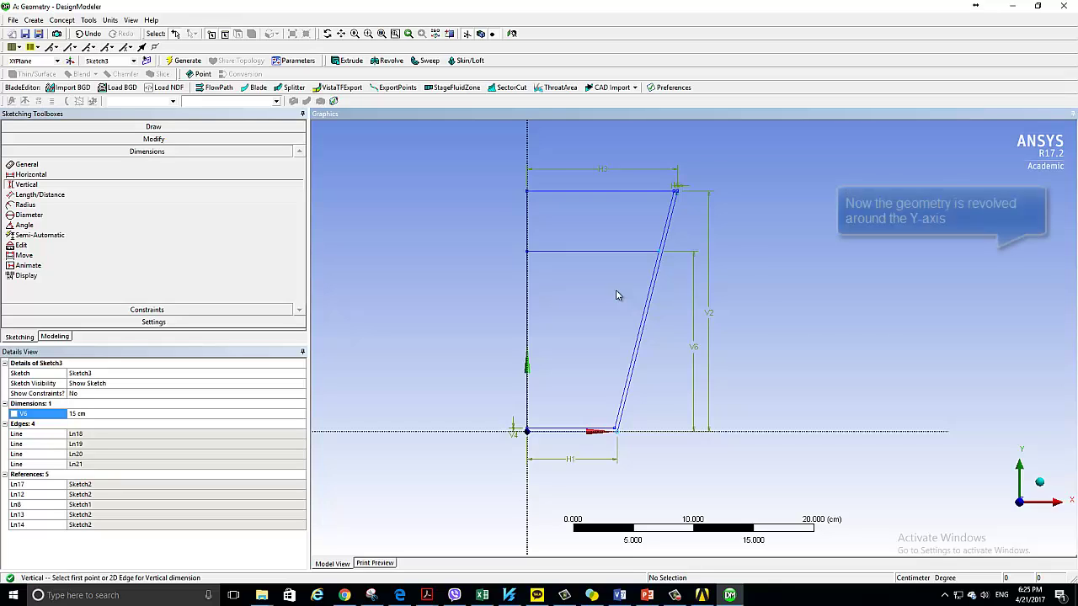
{"action": "left_click", "coordinate": [54, 336]}
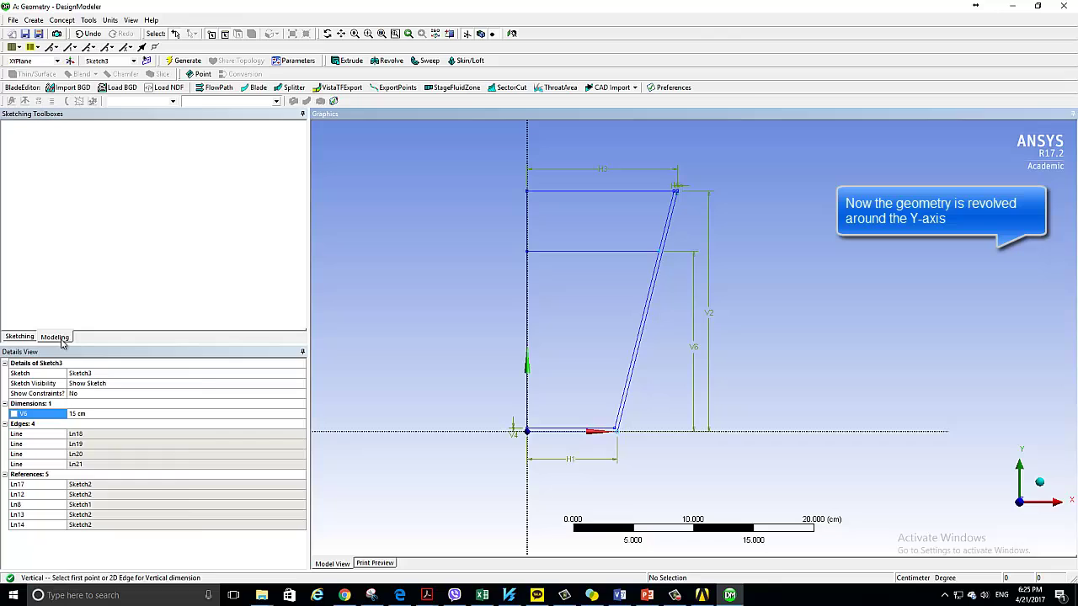
Step: Create Revolve1 from Sketch3 about the vertical axis line with Add Frozen, then inspect it
{"action": "left_click", "coordinate": [62, 20]}
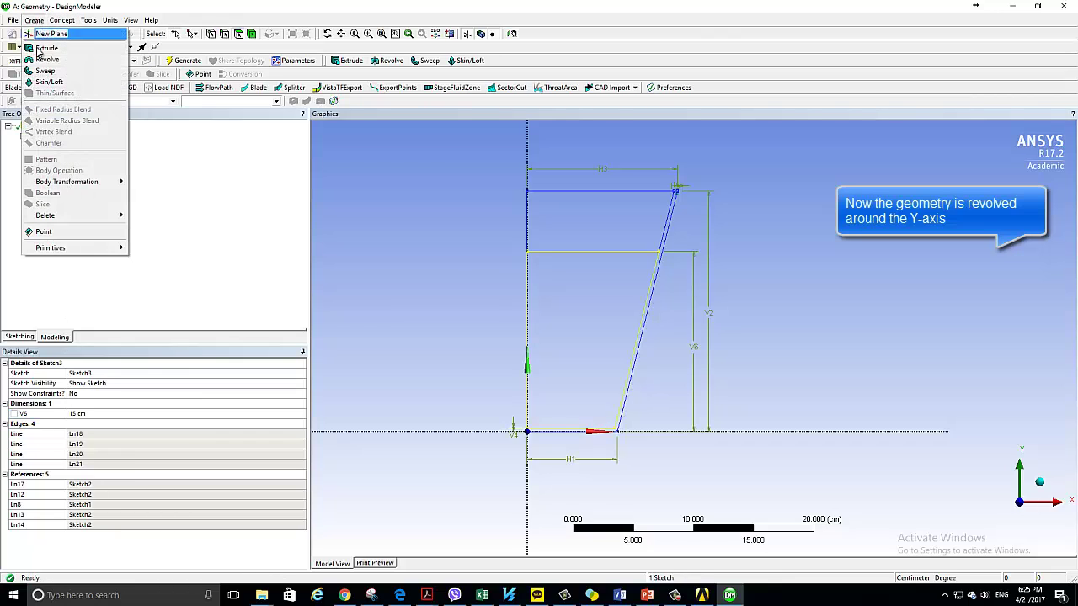
{"action": "left_click", "coordinate": [39, 56]}
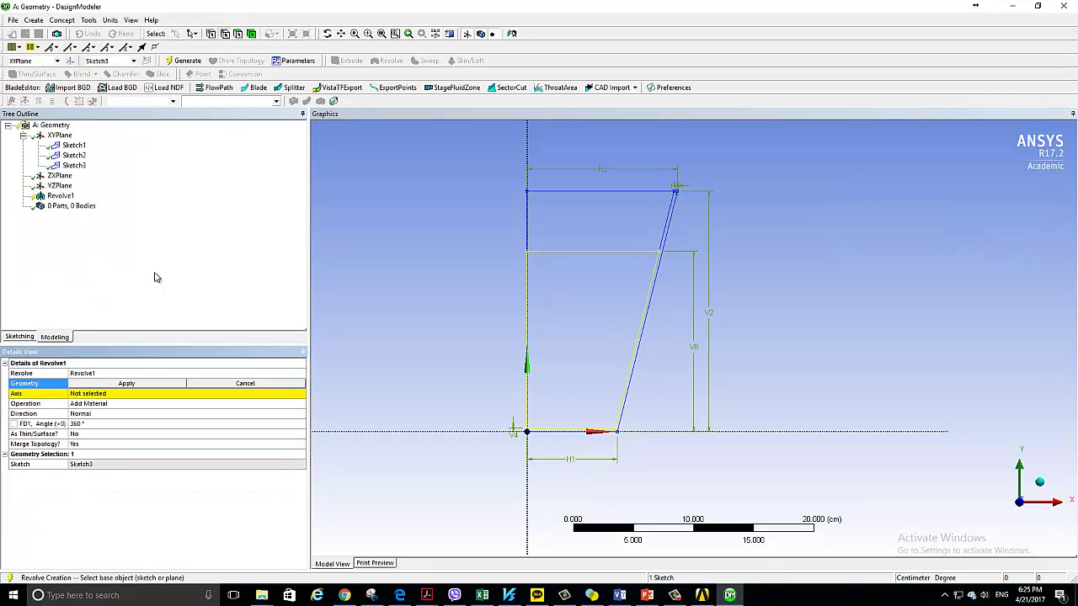
{"action": "left_click", "coordinate": [125, 384]}
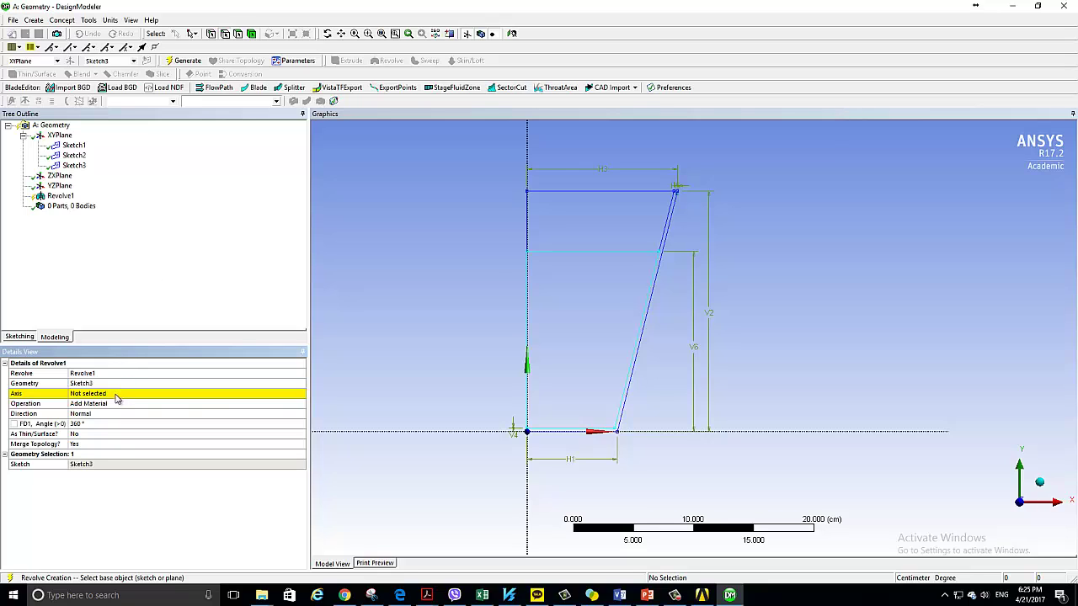
{"action": "left_click", "coordinate": [126, 396]}
{"action": "left_click", "coordinate": [143, 397]}
{"action": "left_click", "coordinate": [135, 396]}
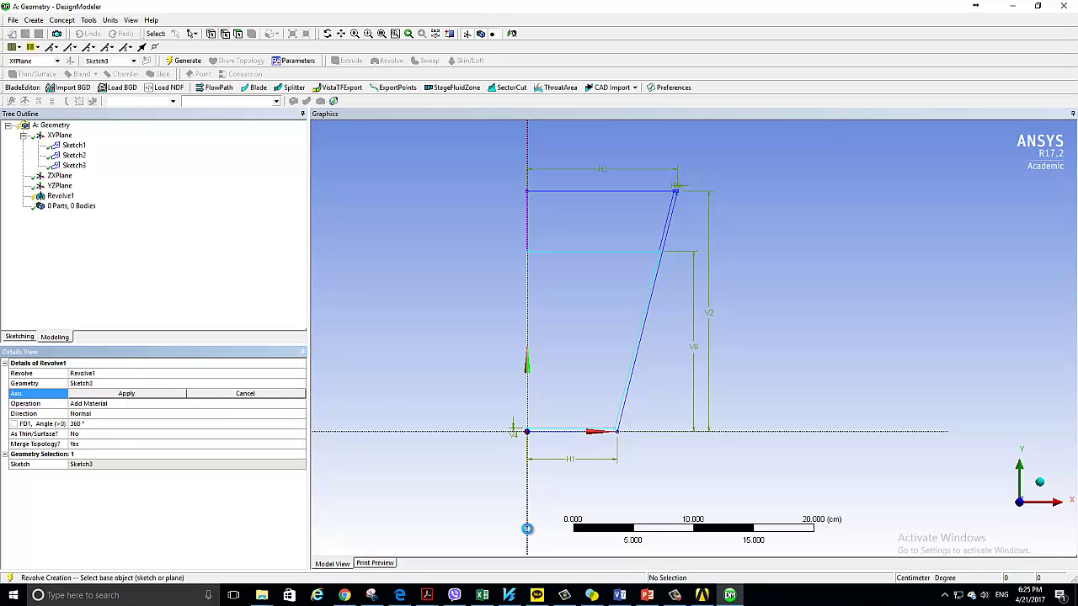
{"action": "left_click", "coordinate": [125, 393]}
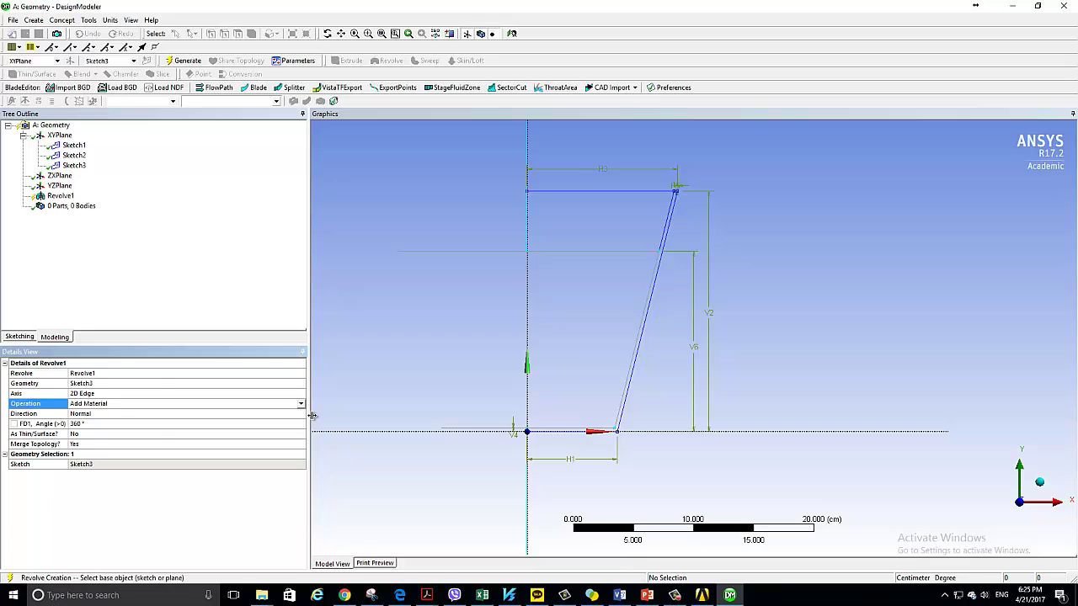
{"action": "left_click", "coordinate": [301, 404]}
{"action": "left_click", "coordinate": [106, 415]}
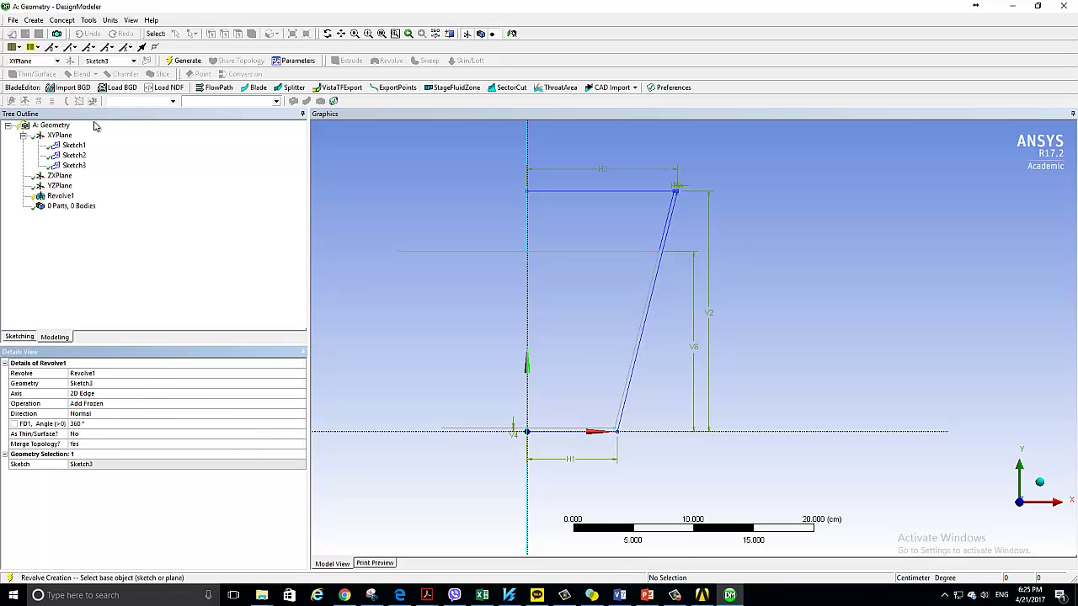
{"action": "left_click", "coordinate": [184, 60]}
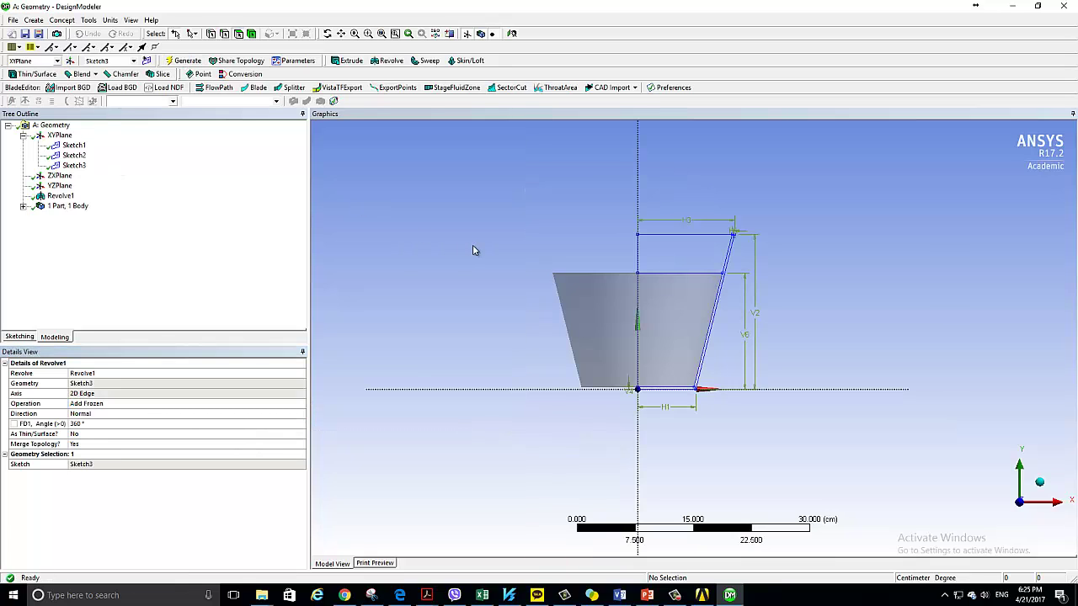
{"action": "left_click_drag", "start_coordinate": [472, 246], "coordinate": [473, 266]}
{"action": "mouse_move", "coordinate": [592, 250]}
{"action": "middle_mouse_down"}
{"action": "mouse_move", "coordinate": [597, 241]}
{"action": "mouse_move", "coordinate": [534, 272]}
{"action": "mouse_move", "coordinate": [569, 258]}
{"action": "mouse_move", "coordinate": [638, 303]}
{"action": "mouse_move", "coordinate": [565, 219]}
{"action": "mouse_move", "coordinate": [443, 255]}
{"action": "mouse_move", "coordinate": [604, 287]}
{"action": "mouse_move", "coordinate": [553, 253]}
{"action": "mouse_move", "coordinate": [467, 261]}
{"action": "middle_mouse_up"}
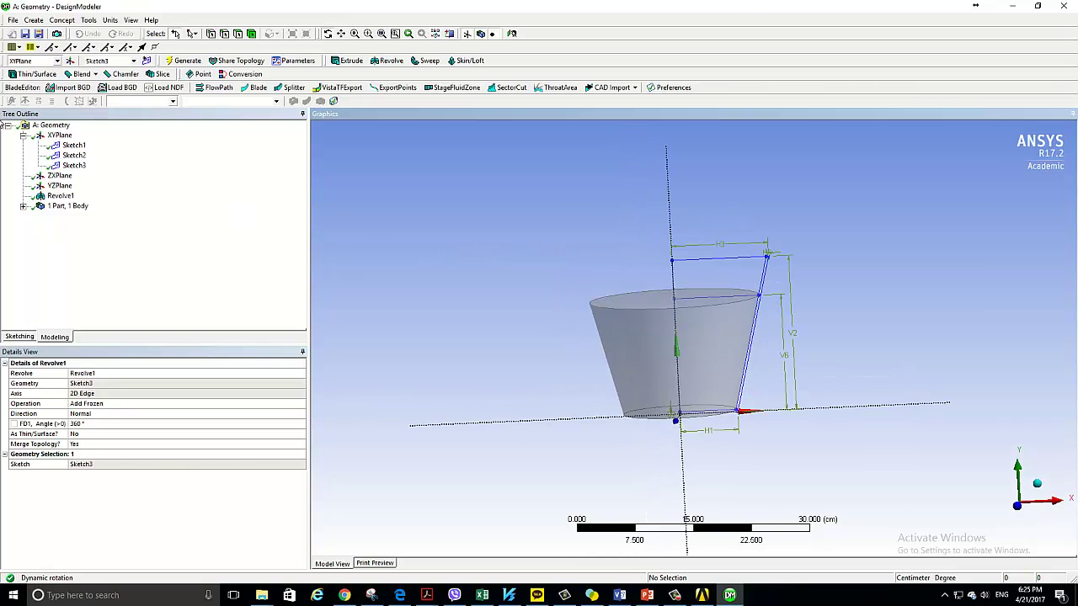
{"action": "left_click", "coordinate": [512, 33]}
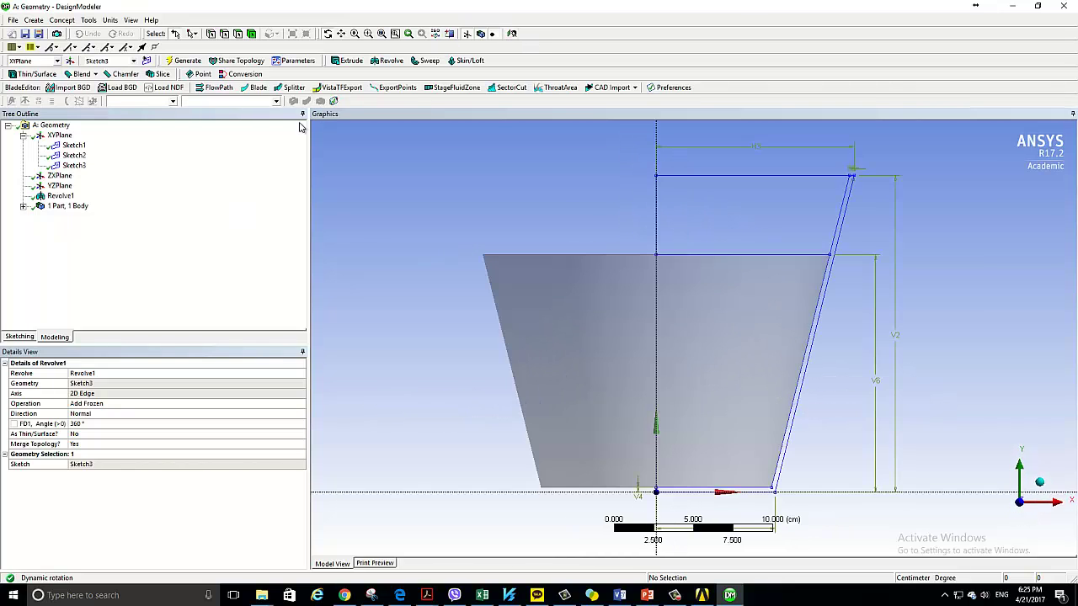
Step: Start a new revolve using Sketch2 as the profile with operation Add Frozen
{"action": "left_click", "coordinate": [73, 145]}
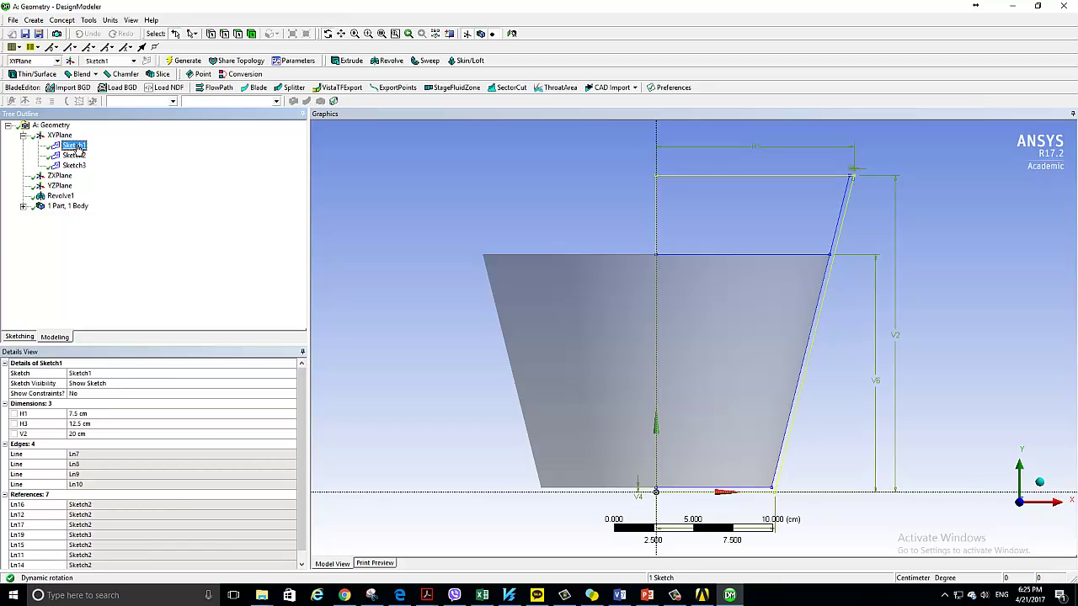
{"action": "left_click", "coordinate": [77, 166]}
{"action": "left_click", "coordinate": [78, 155]}
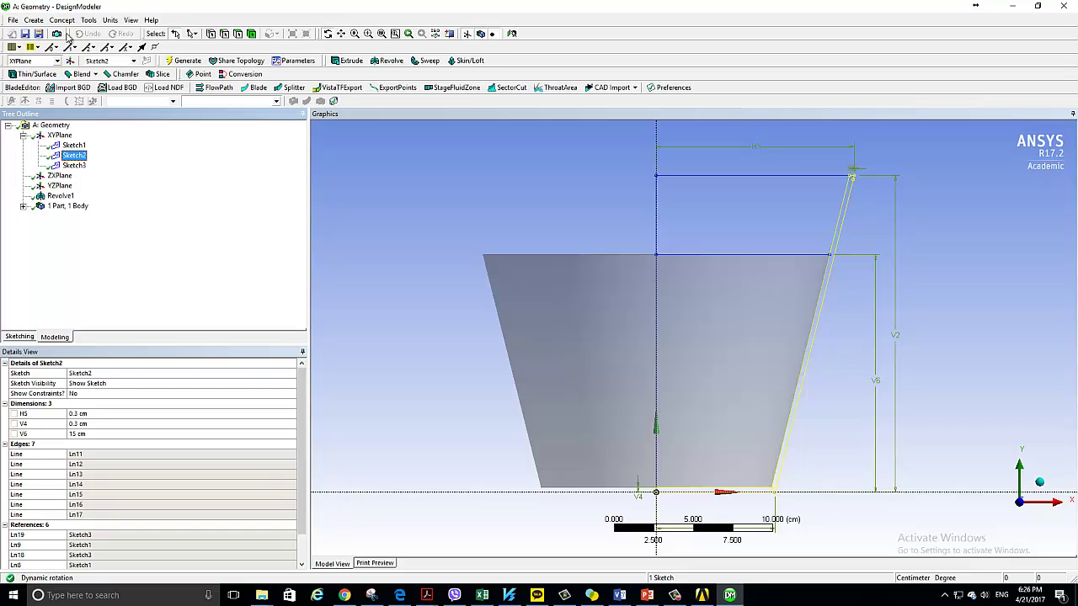
{"action": "left_click", "coordinate": [33, 19]}
{"action": "left_click", "coordinate": [44, 60]}
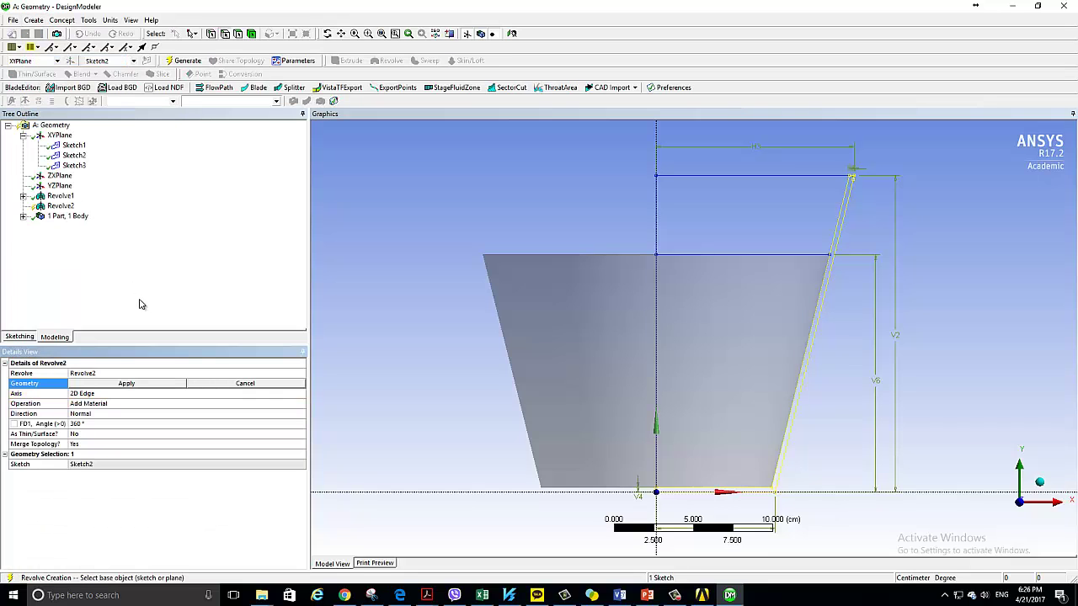
{"action": "left_click", "coordinate": [128, 384]}
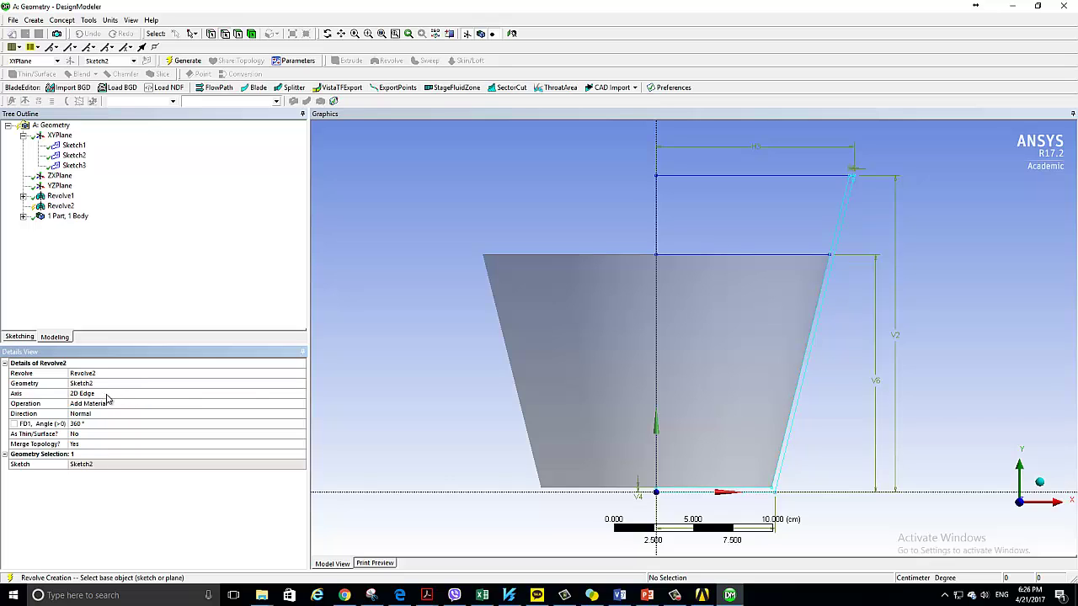
{"action": "left_click", "coordinate": [109, 403]}
{"action": "left_click", "coordinate": [299, 404]}
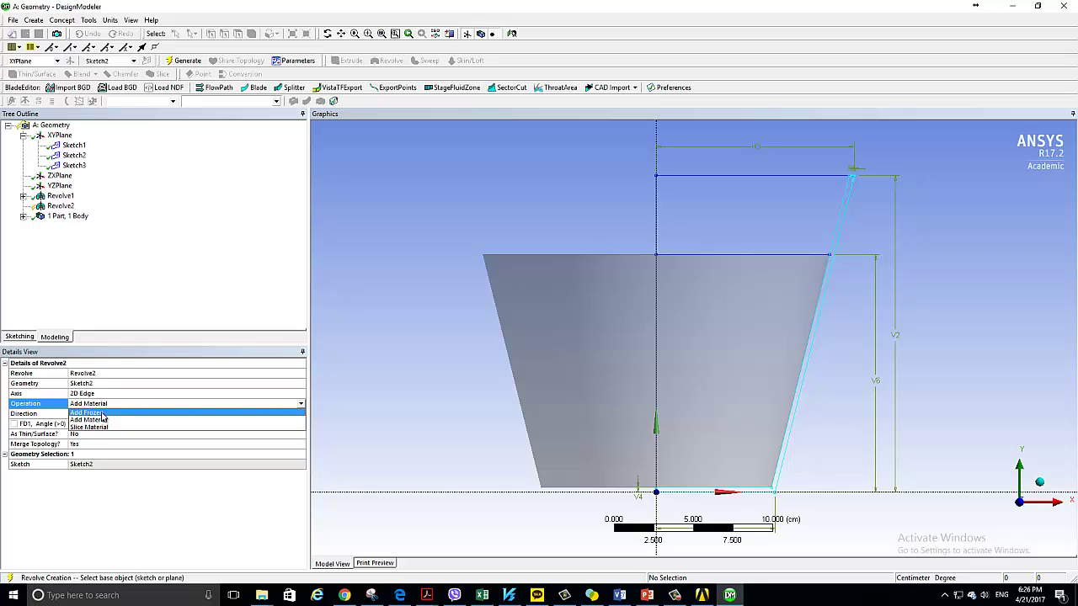
{"action": "left_click", "coordinate": [88, 412]}
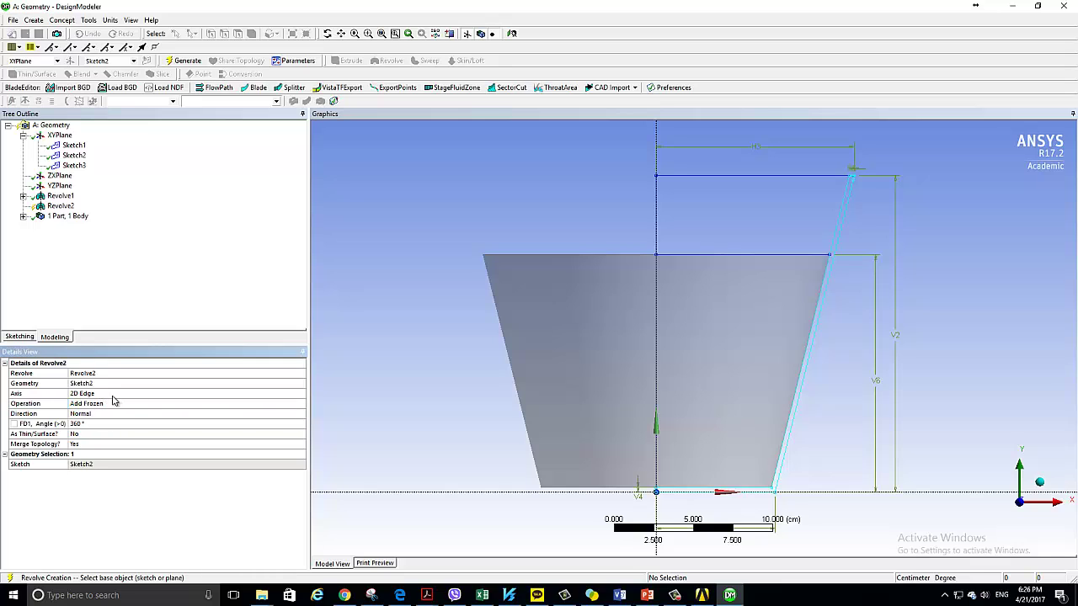
Step: Set Sketch2's vertical edge as the revolve axis and generate Revolve2
{"action": "left_click", "coordinate": [103, 396]}
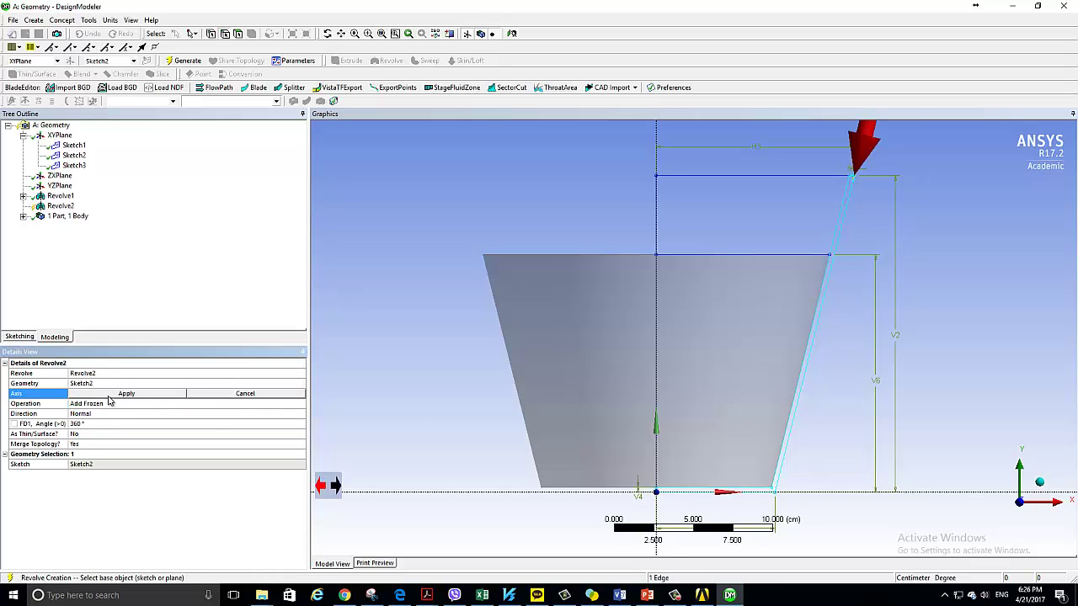
{"action": "scroll", "coordinate": [413, 413], "scroll_direction": "down", "scroll_amount": 2}
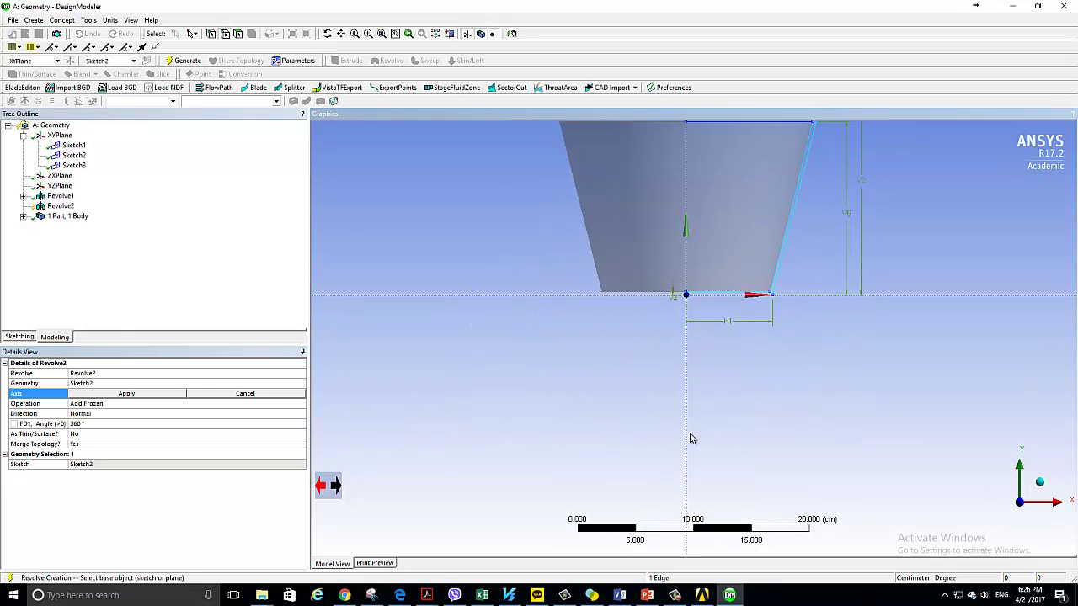
{"action": "left_click", "coordinate": [127, 392]}
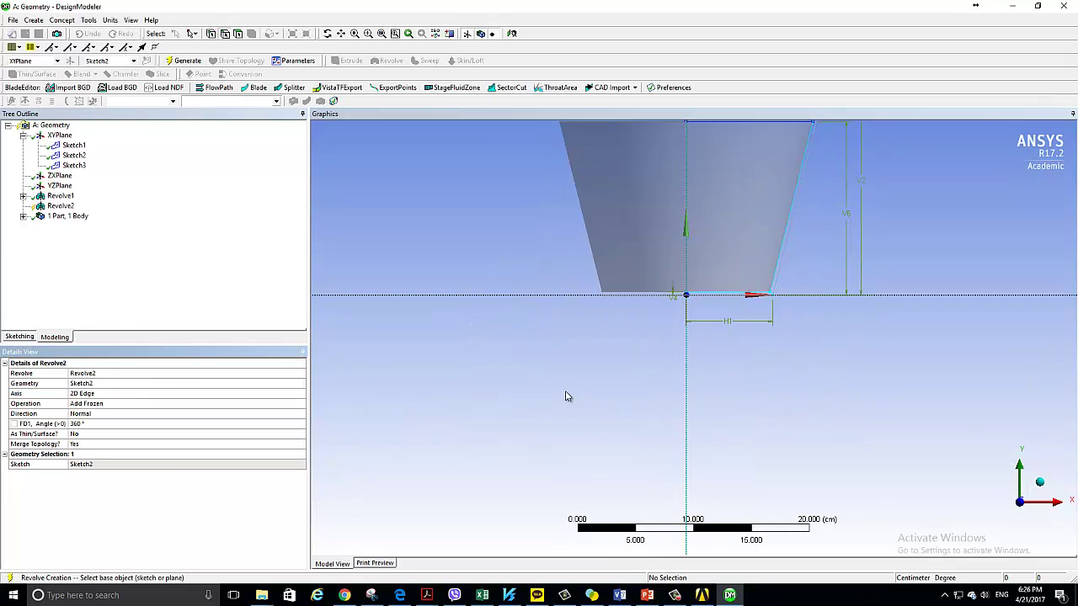
{"action": "scroll", "coordinate": [566, 396], "scroll_direction": "down", "scroll_amount": 1}
{"action": "scroll", "coordinate": [590, 400], "scroll_direction": "down", "scroll_amount": 1}
{"action": "scroll", "coordinate": [606, 402], "scroll_direction": "down", "scroll_amount": 1}
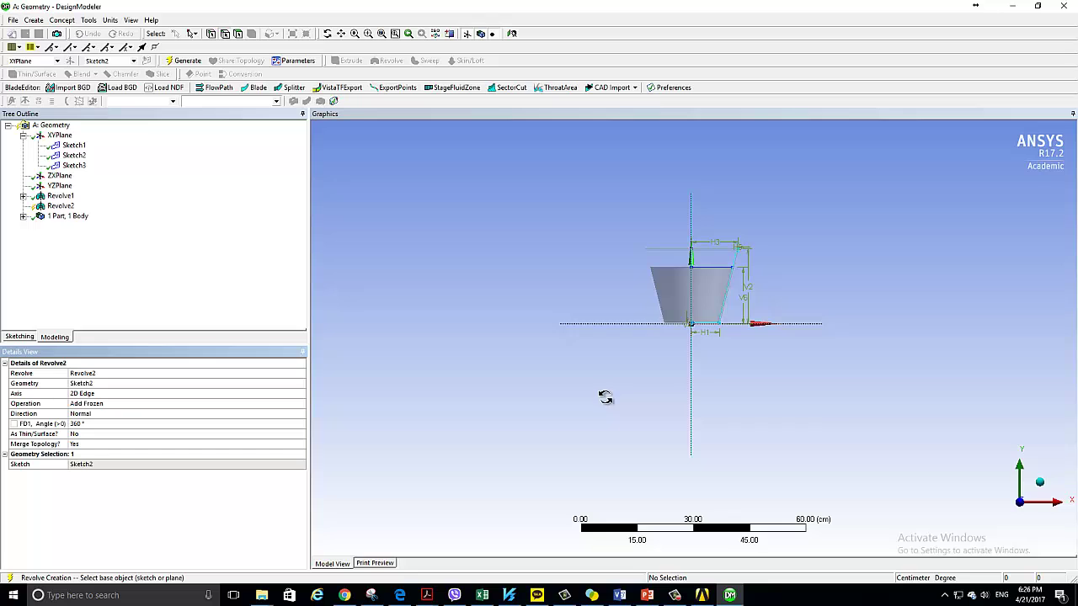
{"action": "mouse_move", "coordinate": [605, 397]}
{"action": "left_mouse_down"}
{"action": "mouse_move", "coordinate": [584, 472]}
{"action": "mouse_move", "coordinate": [556, 505]}
{"action": "left_mouse_up"}
{"action": "left_click", "coordinate": [95, 393]}
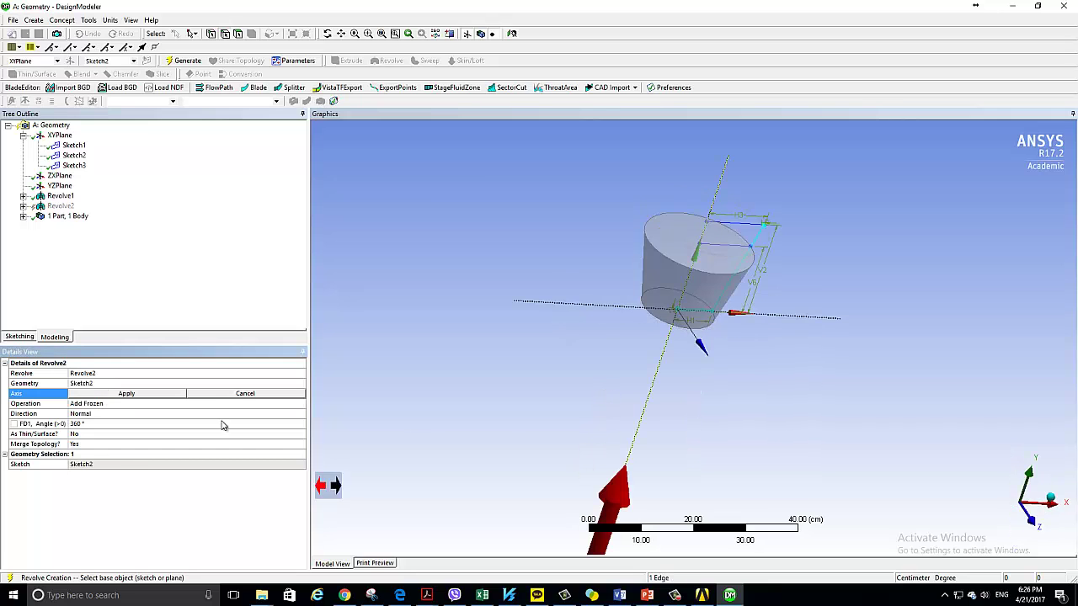
{"action": "left_click", "coordinate": [126, 393]}
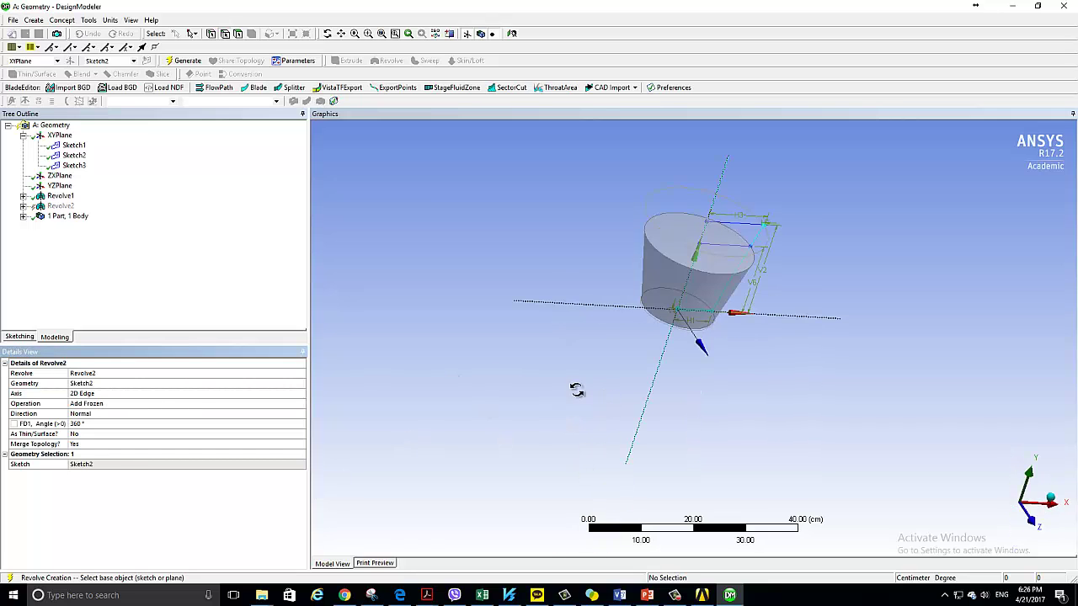
{"action": "middle_click_drag", "start_coordinate": [577, 391], "coordinate": [529, 408]}
{"action": "scroll", "coordinate": [505, 402], "scroll_direction": "up", "scroll_amount": 1}
{"action": "scroll", "coordinate": [505, 399], "scroll_direction": "up", "scroll_amount": 2}
{"action": "scroll", "coordinate": [479, 469], "scroll_direction": "up", "scroll_amount": 1}
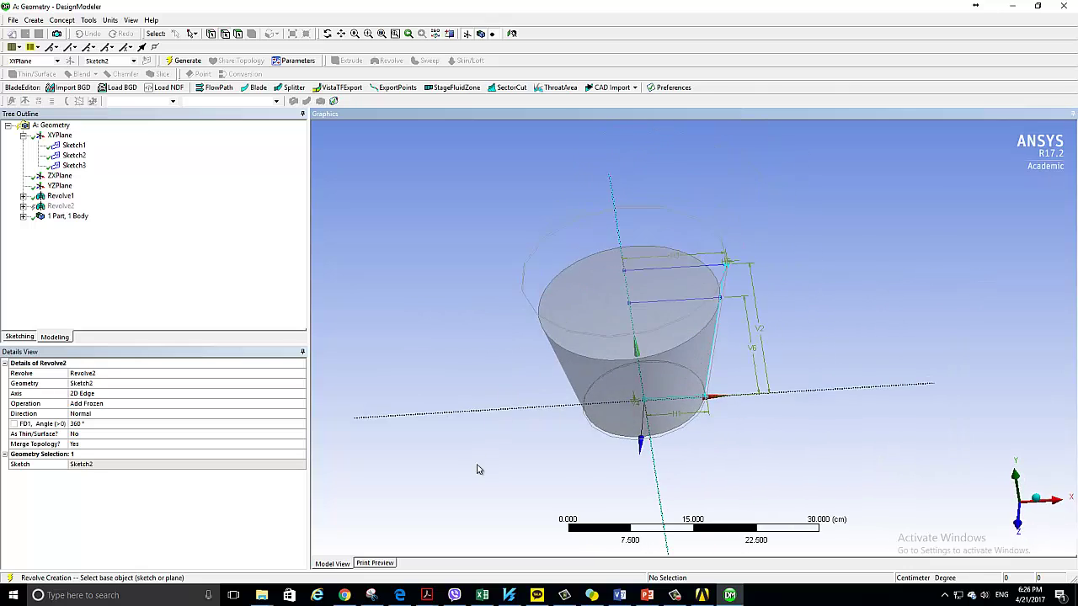
{"action": "scroll", "coordinate": [480, 462], "scroll_direction": "up", "scroll_amount": 2}
{"action": "middle_click_drag", "start_coordinate": [481, 463], "coordinate": [448, 410]}
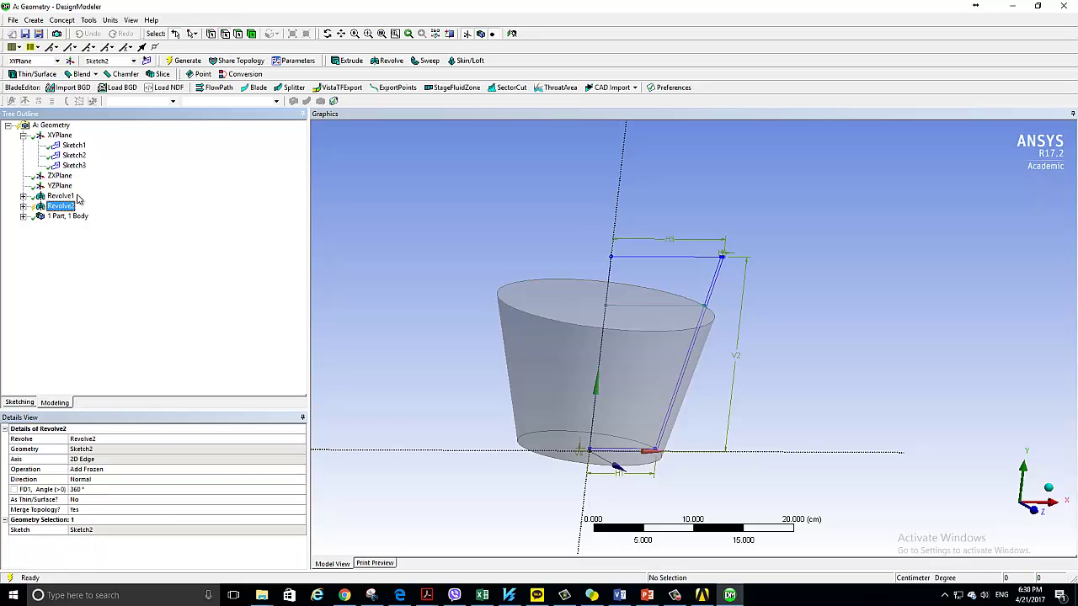
{"action": "left_click", "coordinate": [173, 62]}
{"action": "mouse_move", "coordinate": [440, 272]}
{"action": "middle_mouse_down"}
{"action": "mouse_move", "coordinate": [409, 319]}
{"action": "mouse_move", "coordinate": [389, 282]}
{"action": "mouse_move", "coordinate": [498, 312]}
{"action": "mouse_move", "coordinate": [527, 286]}
{"action": "mouse_move", "coordinate": [484, 321]}
{"action": "mouse_move", "coordinate": [505, 368]}
{"action": "mouse_move", "coordinate": [548, 320]}
{"action": "mouse_move", "coordinate": [549, 298]}
{"action": "mouse_move", "coordinate": [523, 304]}
{"action": "mouse_move", "coordinate": [539, 379]}
{"action": "middle_mouse_up"}
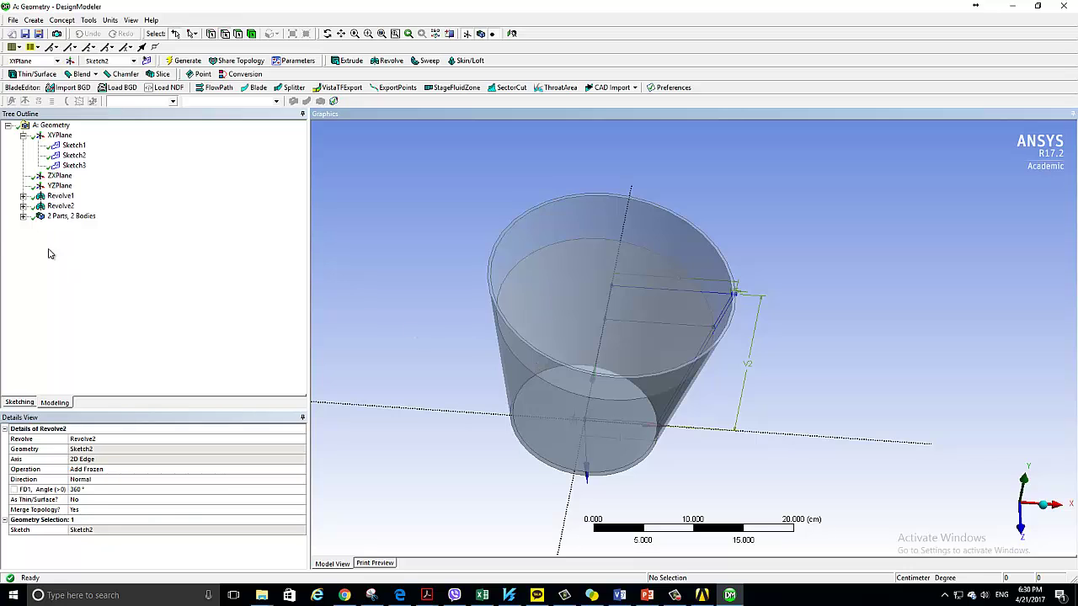
Step: Start a third revolve and apply Sketch1 as its profile
{"action": "left_click", "coordinate": [62, 19]}
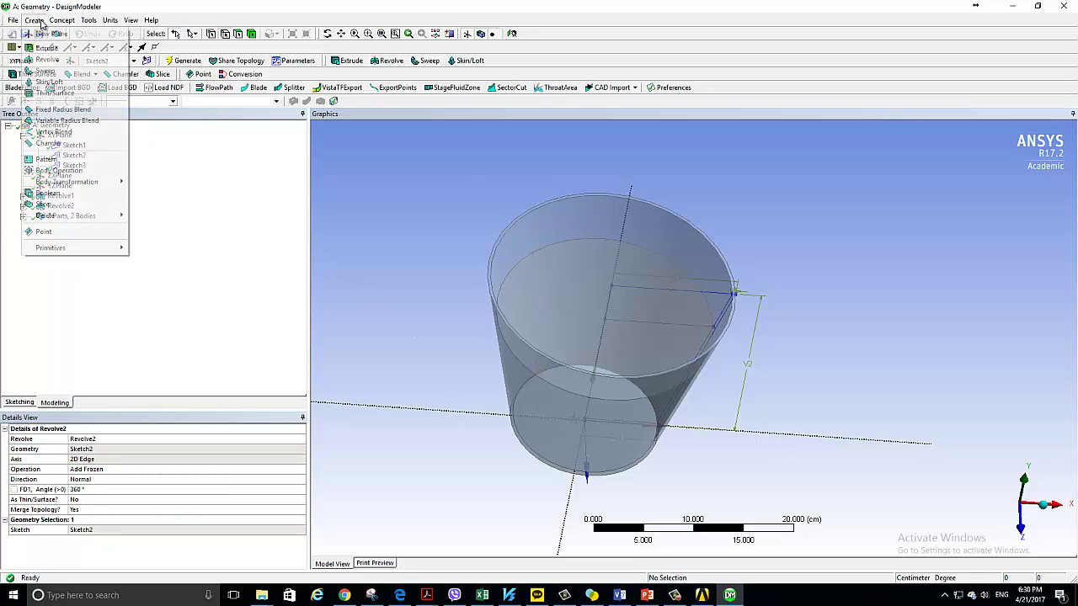
{"action": "left_click", "coordinate": [43, 60]}
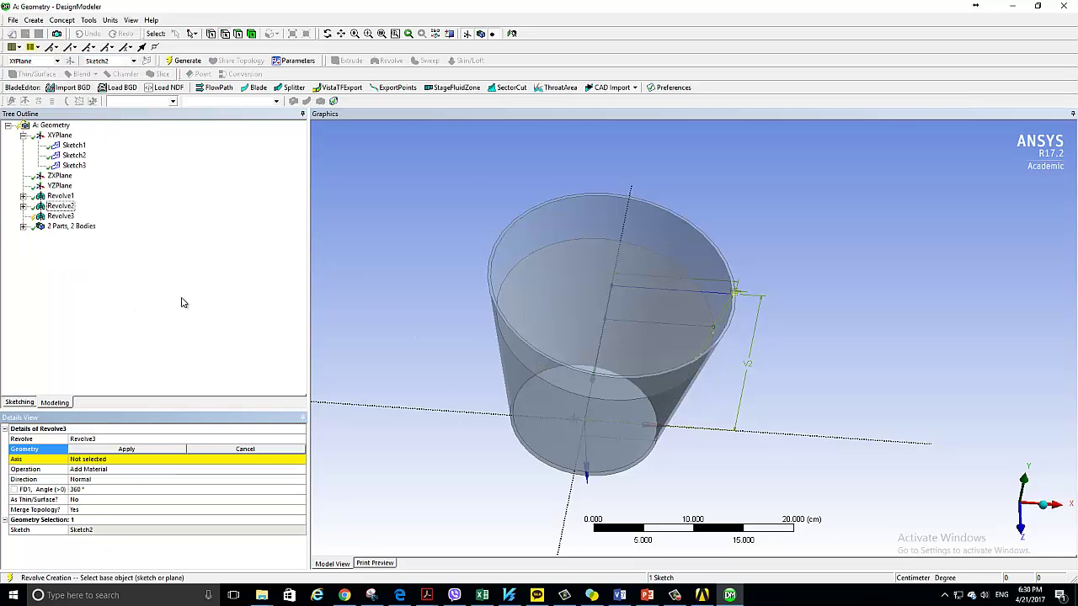
{"action": "left_click", "coordinate": [76, 165]}
{"action": "mouse_move", "coordinate": [455, 347]}
{"action": "middle_mouse_down"}
{"action": "mouse_move", "coordinate": [488, 295]}
{"action": "mouse_move", "coordinate": [475, 299]}
{"action": "middle_mouse_up"}
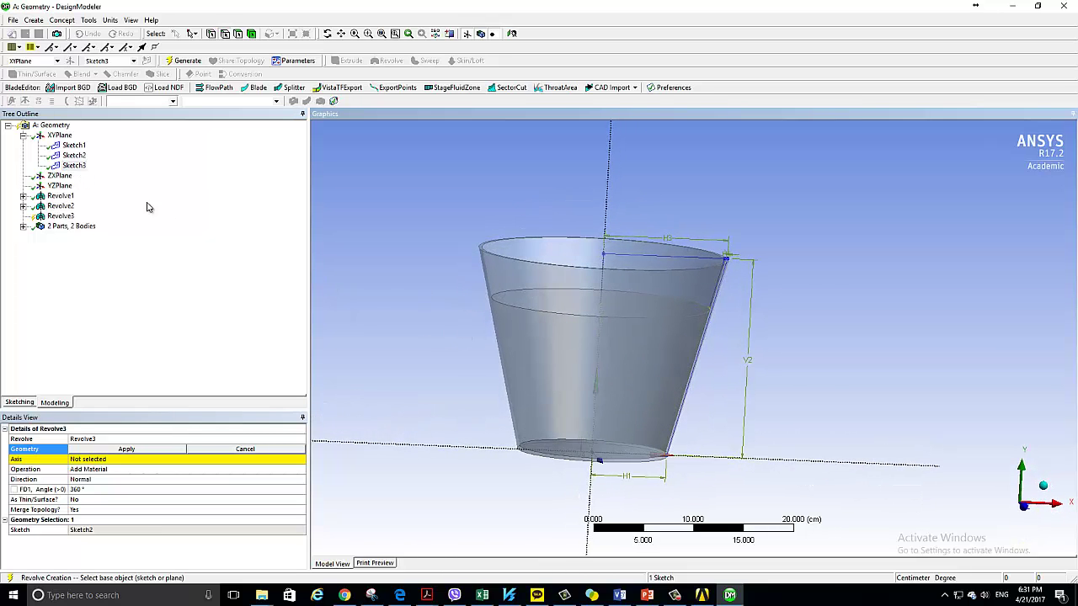
{"action": "left_click", "coordinate": [81, 168]}
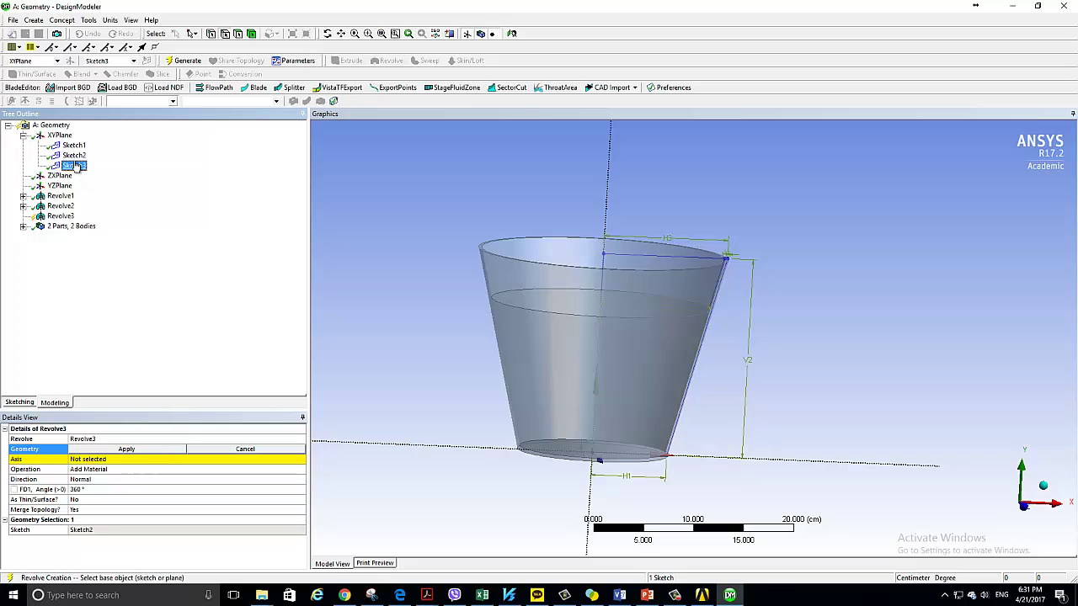
{"action": "left_click", "coordinate": [74, 156]}
{"action": "left_click", "coordinate": [74, 147]}
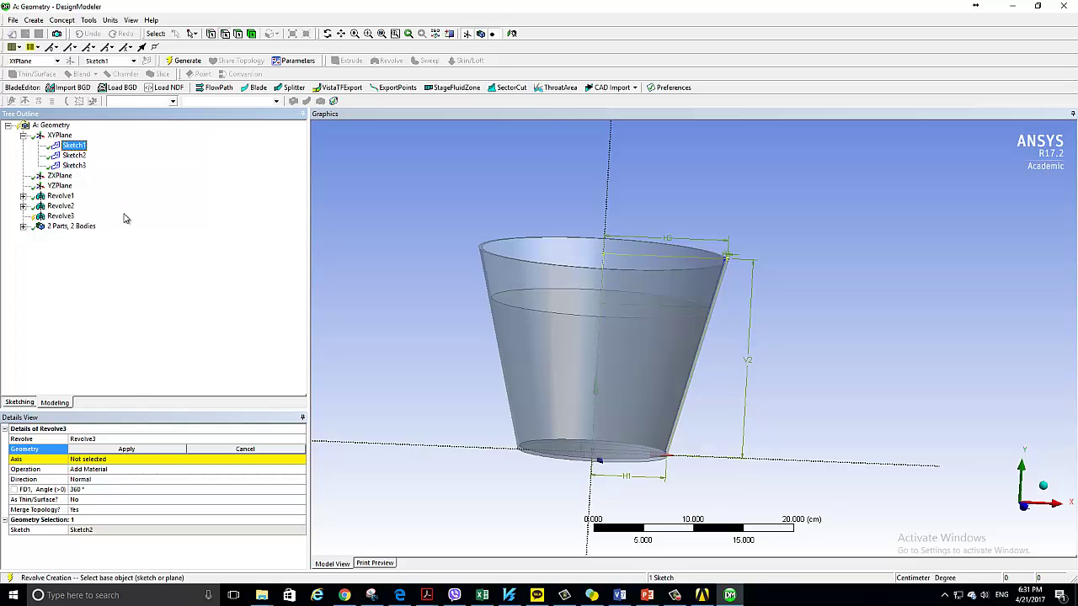
{"action": "left_click", "coordinate": [119, 451]}
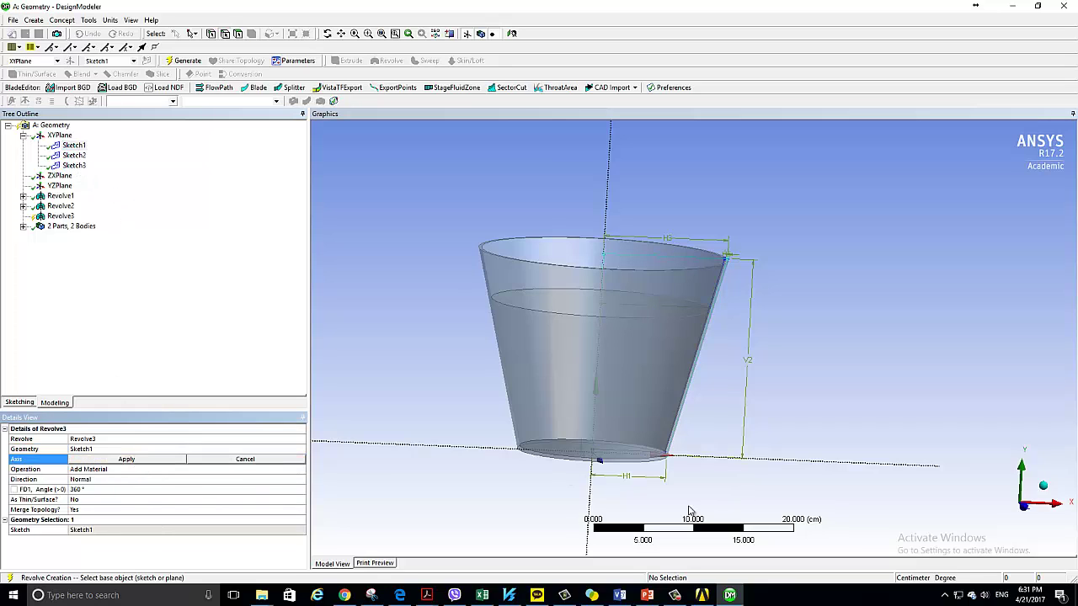
Step: Set the vertical edge as axis, operation Add Frozen, and generate Revolve3
{"action": "left_click", "coordinate": [106, 461]}
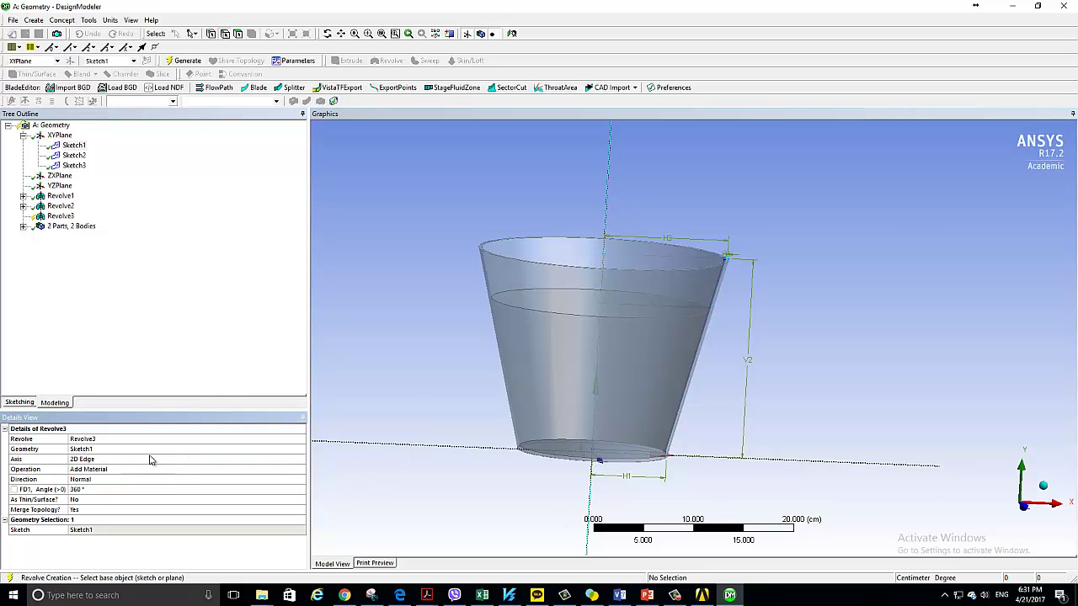
{"action": "scroll", "coordinate": [533, 377], "scroll_direction": "down", "scroll_amount": 2}
{"action": "scroll", "coordinate": [533, 377], "scroll_direction": "down", "scroll_amount": 3}
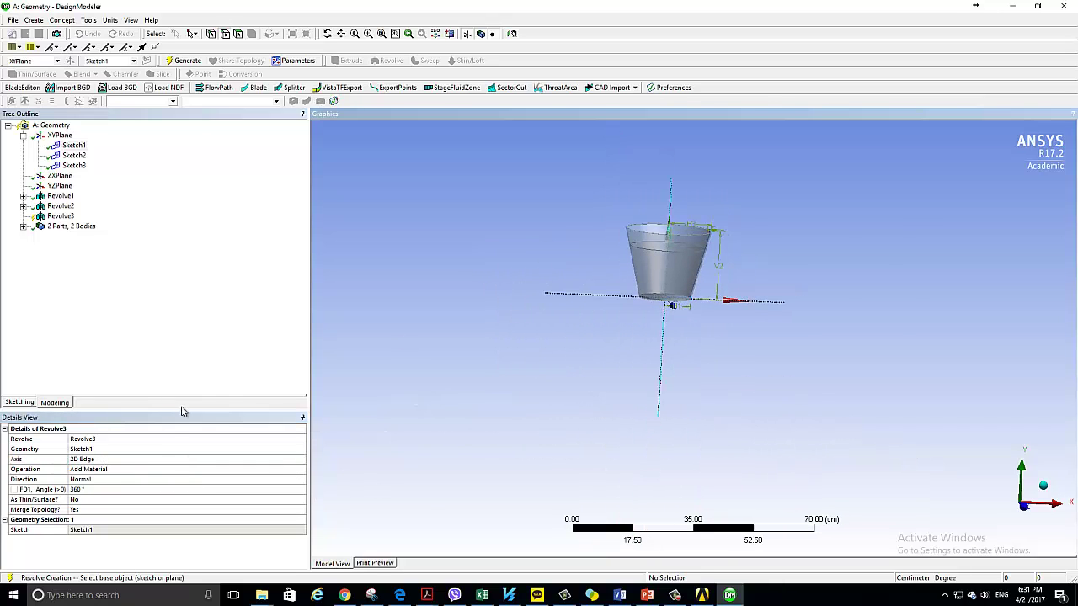
{"action": "left_click", "coordinate": [102, 458]}
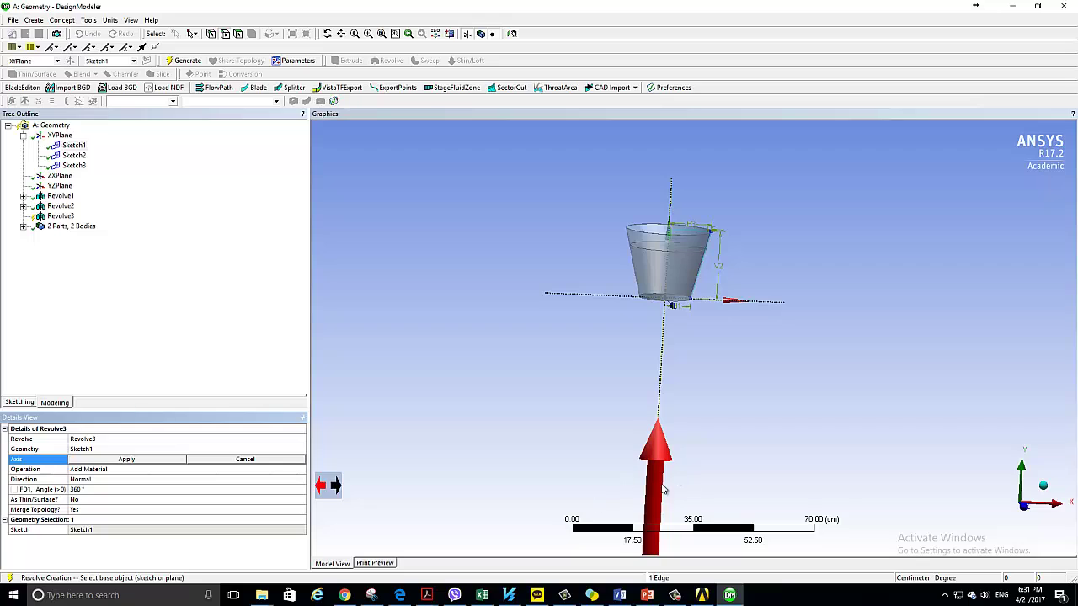
{"action": "left_click", "coordinate": [99, 463]}
{"action": "left_click", "coordinate": [181, 472]}
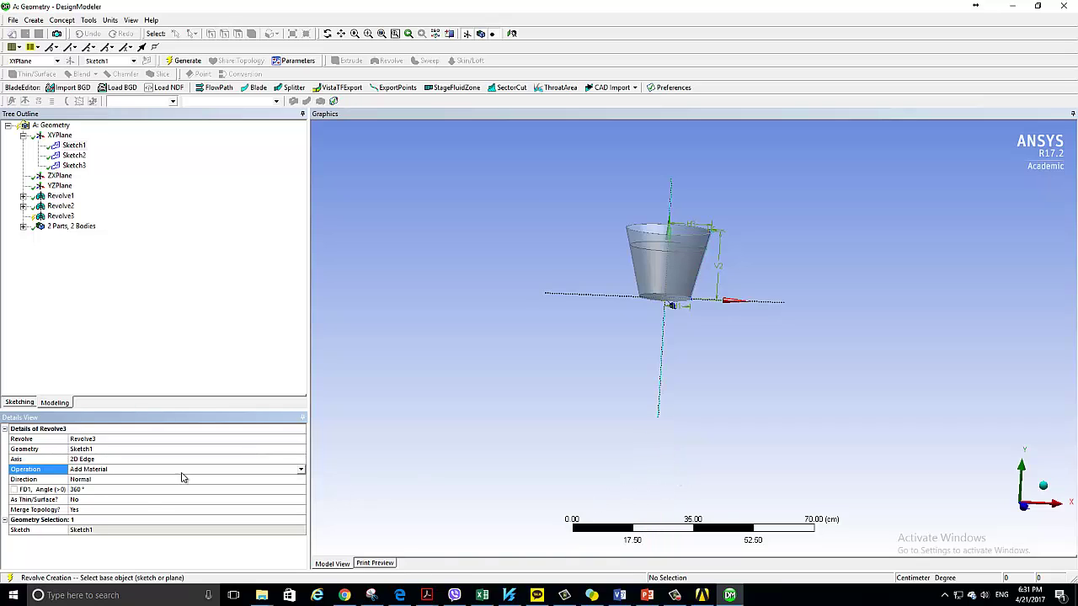
{"action": "left_click", "coordinate": [301, 469]}
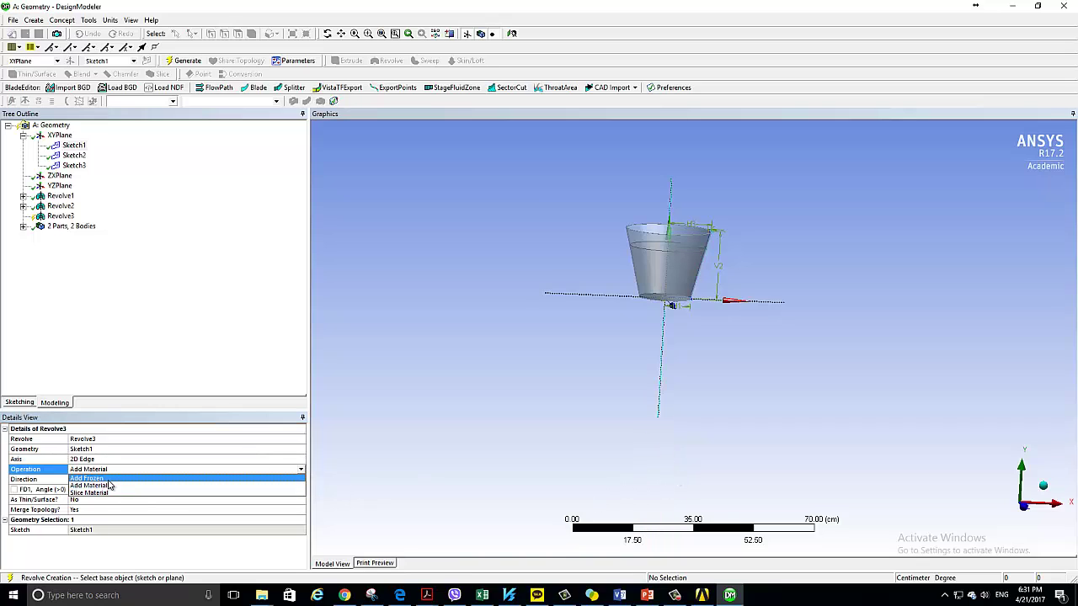
{"action": "left_click", "coordinate": [109, 483]}
{"action": "left_click", "coordinate": [184, 61]}
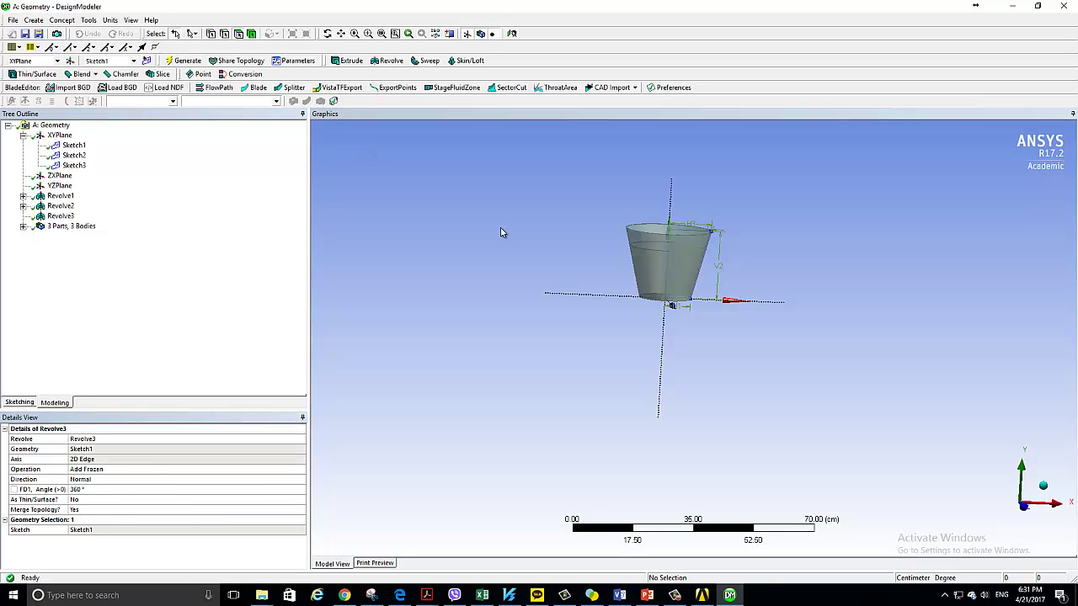
{"action": "mouse_move", "coordinate": [559, 252]}
{"action": "middle_mouse_down"}
{"action": "mouse_move", "coordinate": [556, 294]}
{"action": "mouse_move", "coordinate": [544, 300]}
{"action": "mouse_move", "coordinate": [549, 399]}
{"action": "mouse_move", "coordinate": [561, 380]}
{"action": "mouse_move", "coordinate": [655, 355]}
{"action": "mouse_move", "coordinate": [760, 378]}
{"action": "mouse_move", "coordinate": [481, 373]}
{"action": "mouse_move", "coordinate": [588, 408]}
{"action": "mouse_move", "coordinate": [599, 328]}
{"action": "mouse_move", "coordinate": [645, 301]}
{"action": "mouse_move", "coordinate": [606, 282]}
{"action": "mouse_move", "coordinate": [570, 308]}
{"action": "mouse_move", "coordinate": [668, 277]}
{"action": "mouse_move", "coordinate": [654, 301]}
{"action": "mouse_move", "coordinate": [647, 294]}
{"action": "middle_mouse_up"}
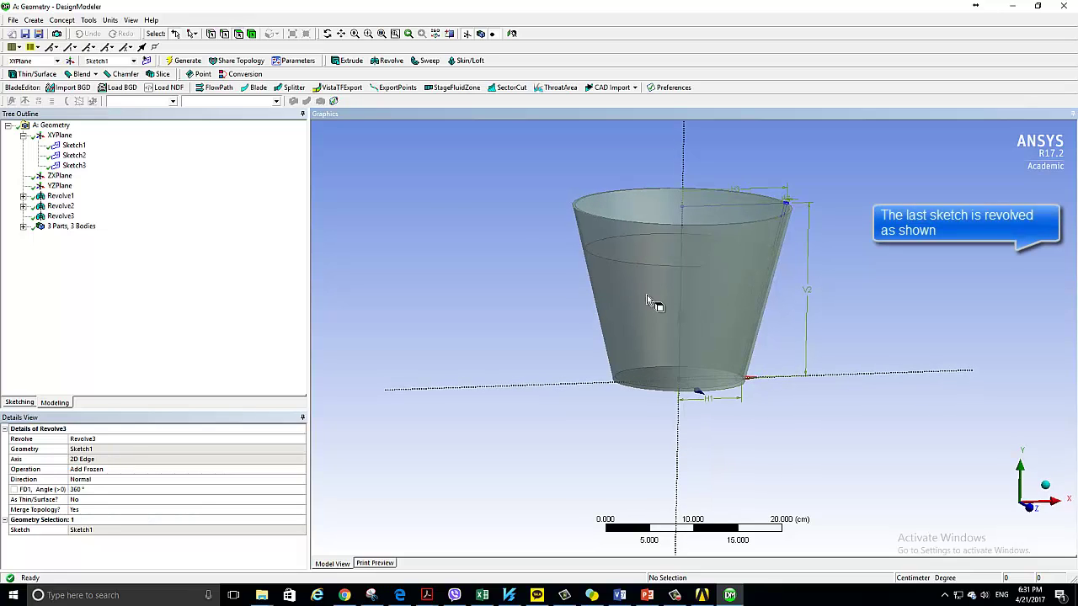
Step: Create Boolean1 as a Subtract operation with the cup as target body
{"action": "left_click", "coordinate": [34, 20]}
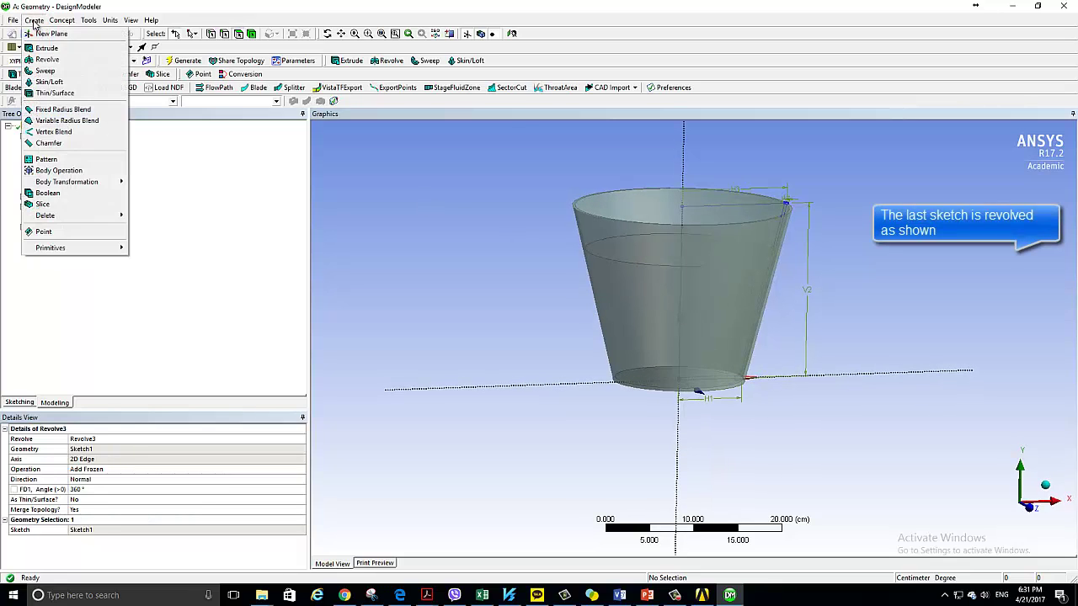
{"action": "left_click", "coordinate": [65, 193]}
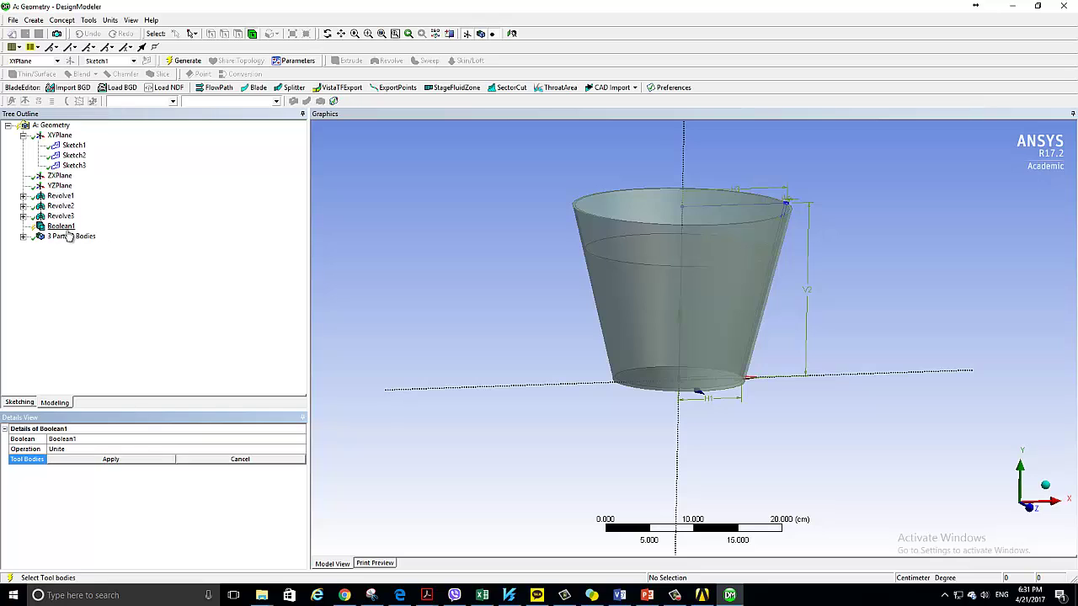
{"action": "left_click", "coordinate": [104, 456]}
{"action": "left_click", "coordinate": [302, 452]}
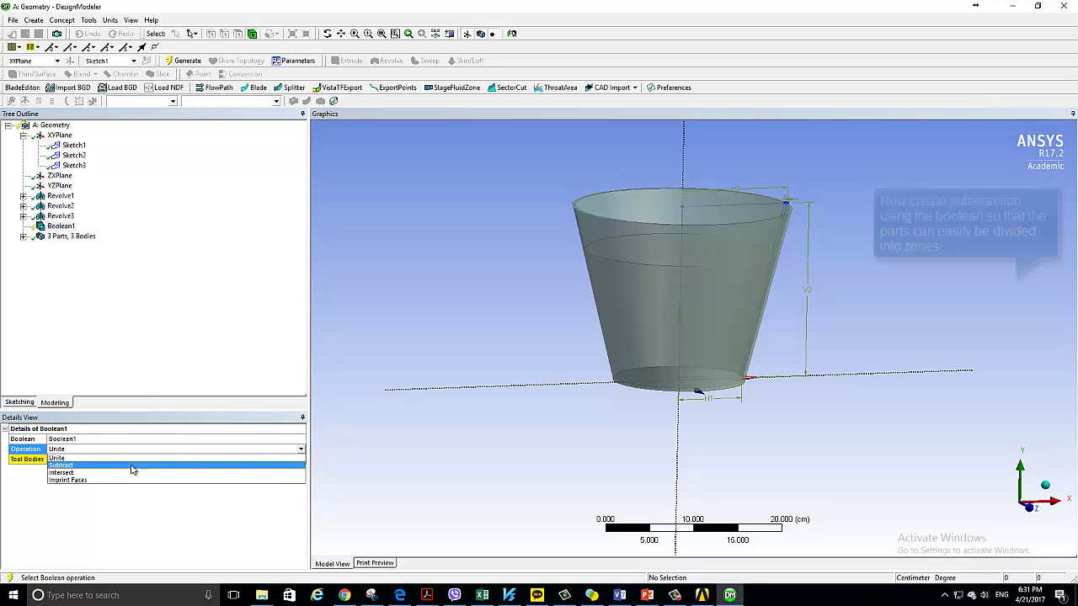
{"action": "left_click", "coordinate": [84, 469]}
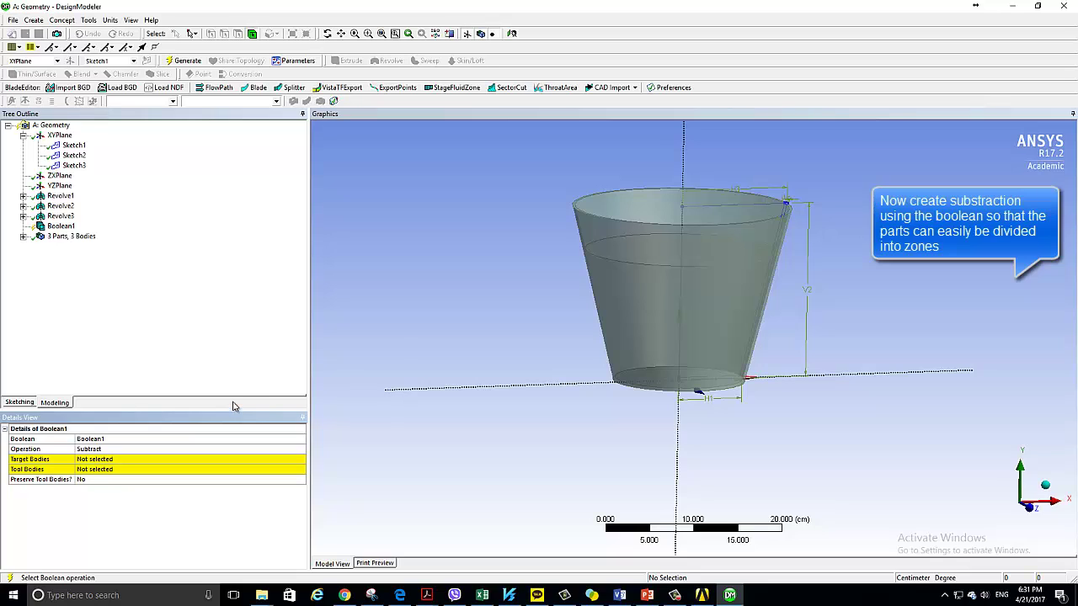
{"action": "middle_click_drag", "start_coordinate": [409, 325], "coordinate": [408, 343]}
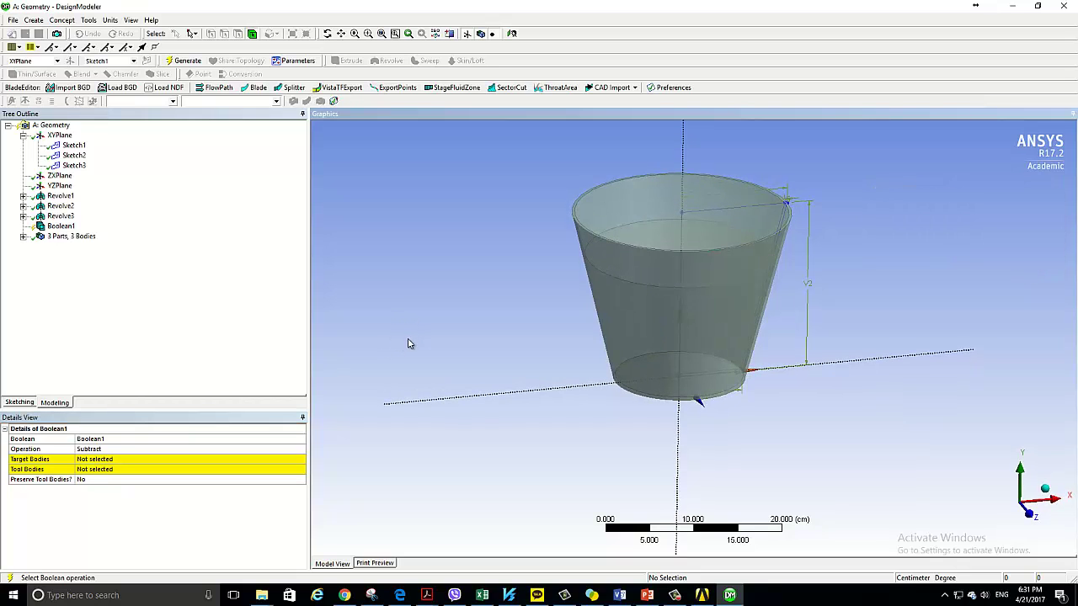
{"action": "left_click", "coordinate": [99, 462]}
{"action": "left_click", "coordinate": [616, 299]}
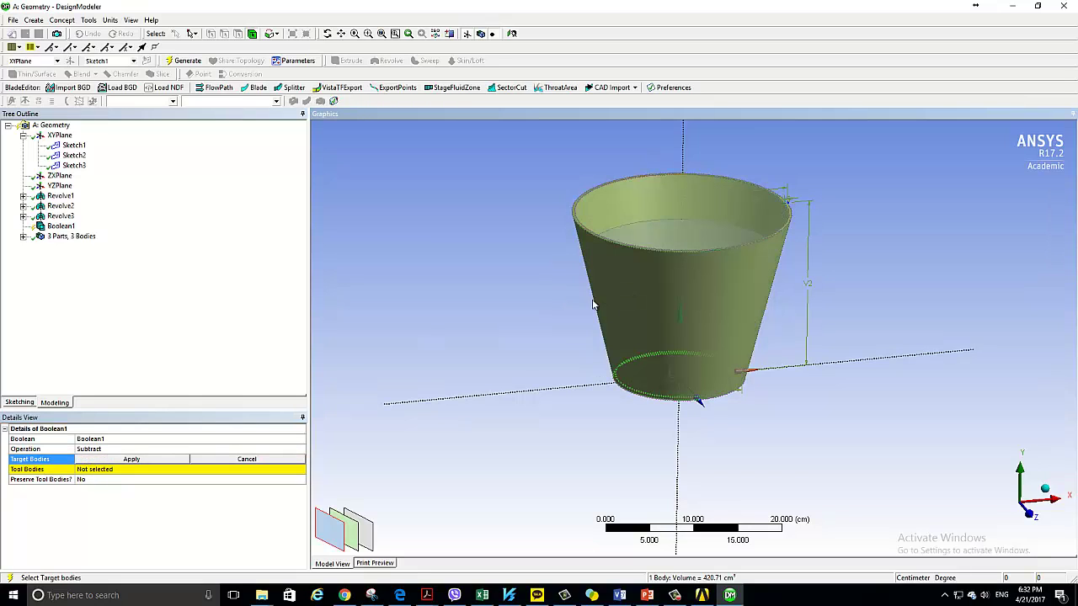
{"action": "left_click", "coordinate": [130, 461]}
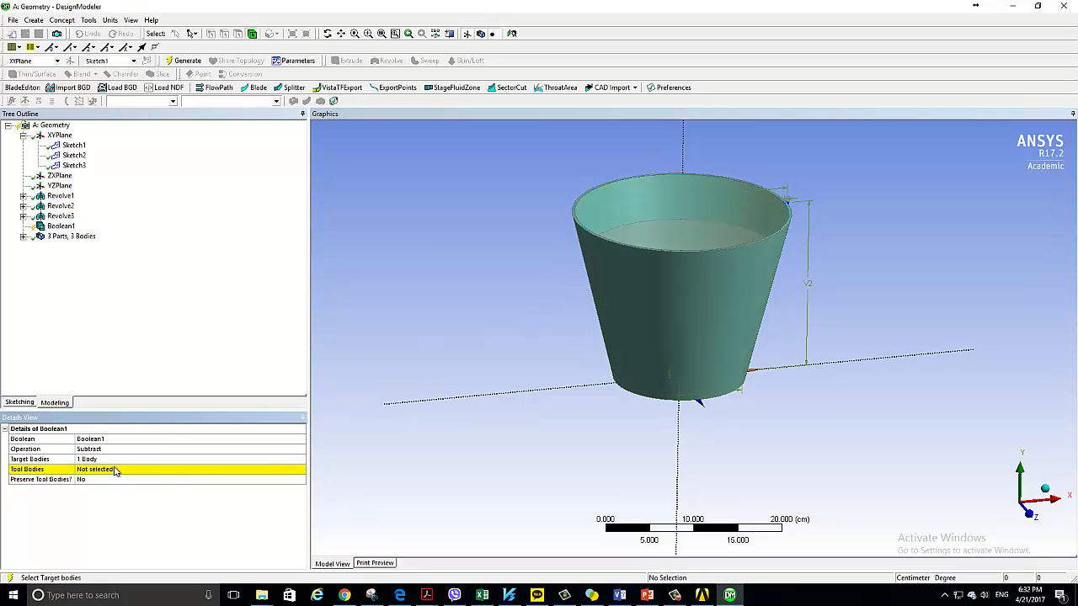
Step: Assign the whole cone body as the Boolean1 tool body
{"action": "left_click", "coordinate": [657, 219]}
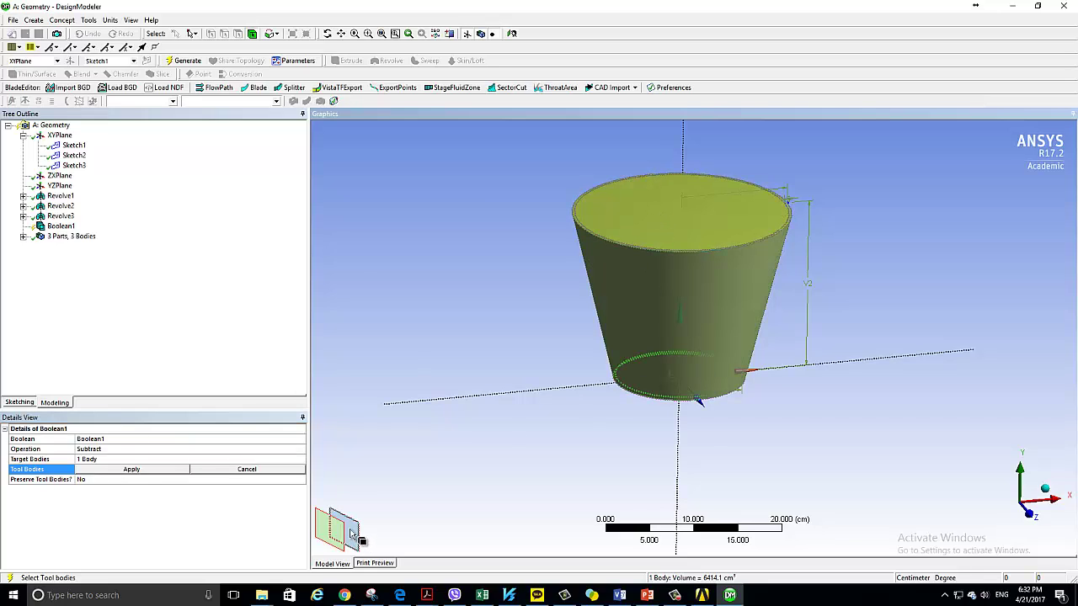
{"action": "left_click", "coordinate": [629, 277]}
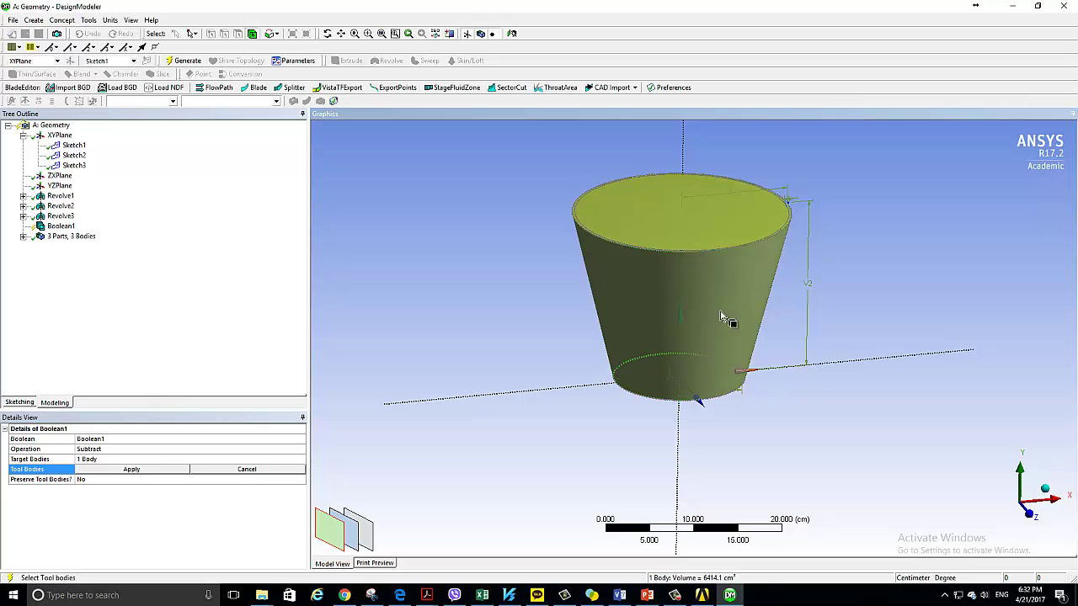
{"action": "middle_click_drag", "start_coordinate": [695, 357], "coordinate": [686, 323]}
{"action": "left_click", "coordinate": [687, 322]}
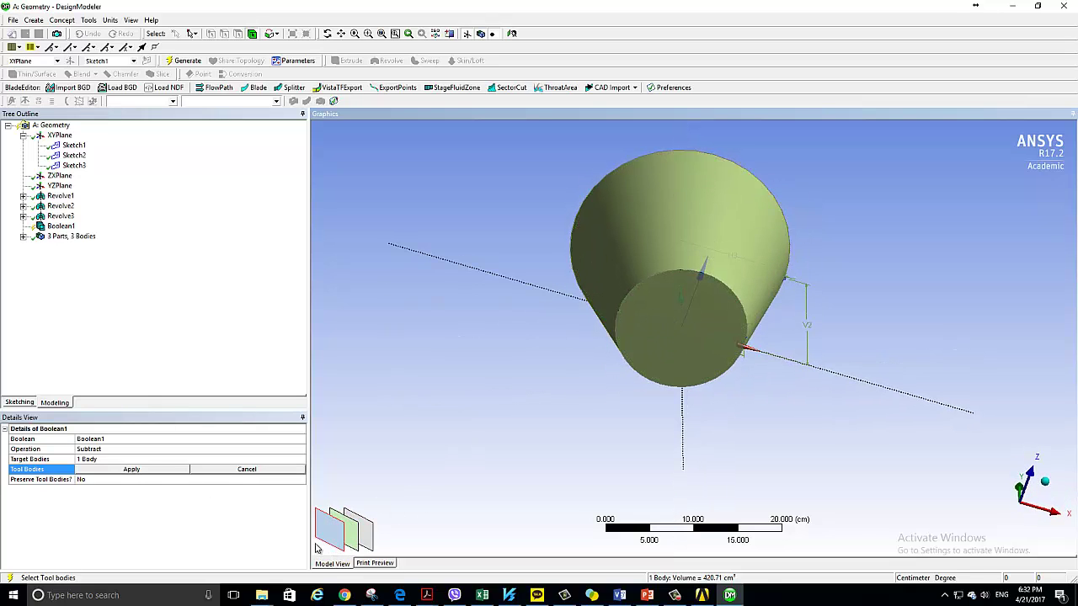
{"action": "left_click", "coordinate": [366, 532]}
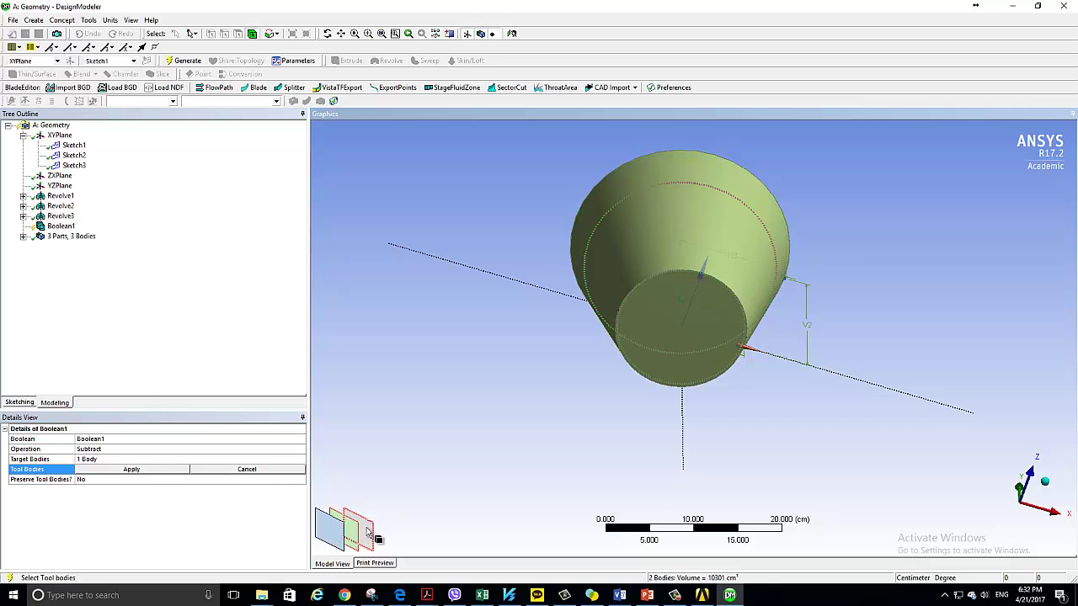
{"action": "left_click", "coordinate": [332, 531]}
{"action": "left_click", "coordinate": [156, 473]}
{"action": "middle_click_drag", "start_coordinate": [454, 471], "coordinate": [374, 431]}
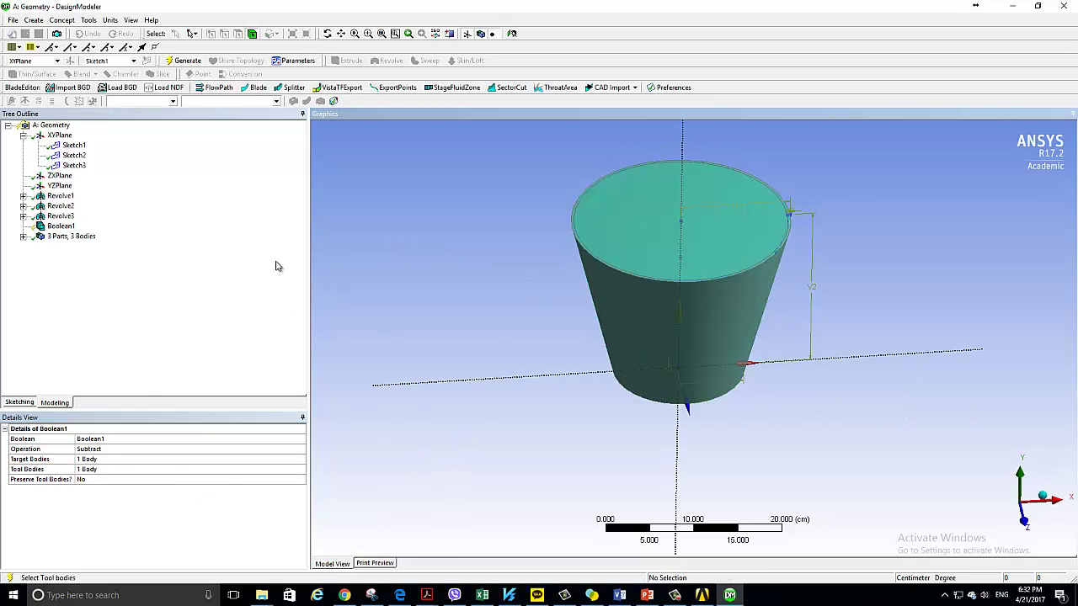
{"action": "left_click", "coordinate": [96, 463]}
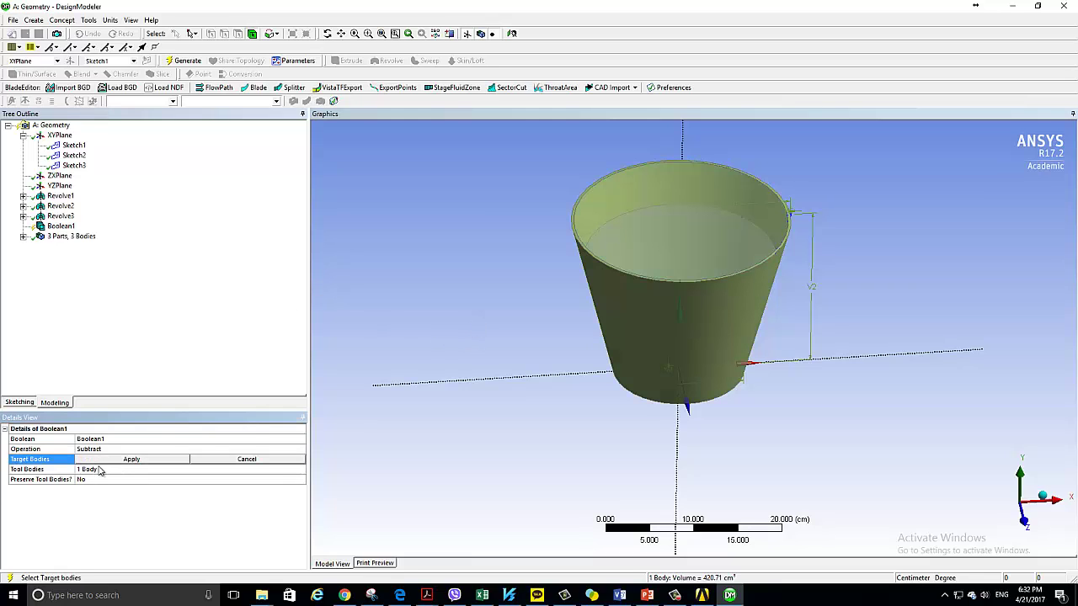
{"action": "left_click", "coordinate": [646, 284]}
{"action": "left_click", "coordinate": [646, 284]}
{"action": "right_click", "coordinate": [645, 284]}
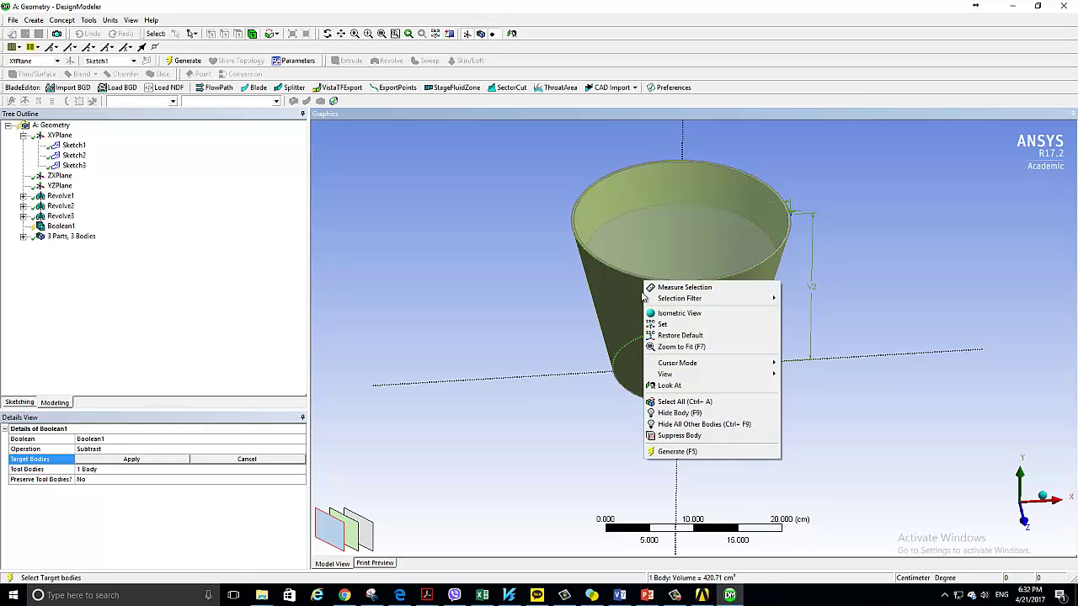
{"action": "left_click", "coordinate": [685, 414]}
{"action": "mouse_move", "coordinate": [585, 320]}
{"action": "middle_mouse_down"}
{"action": "mouse_move", "coordinate": [676, 303]}
{"action": "mouse_move", "coordinate": [577, 317]}
{"action": "mouse_move", "coordinate": [519, 281]}
{"action": "mouse_move", "coordinate": [587, 278]}
{"action": "mouse_move", "coordinate": [576, 298]}
{"action": "middle_mouse_up"}
{"action": "left_click", "coordinate": [669, 251]}
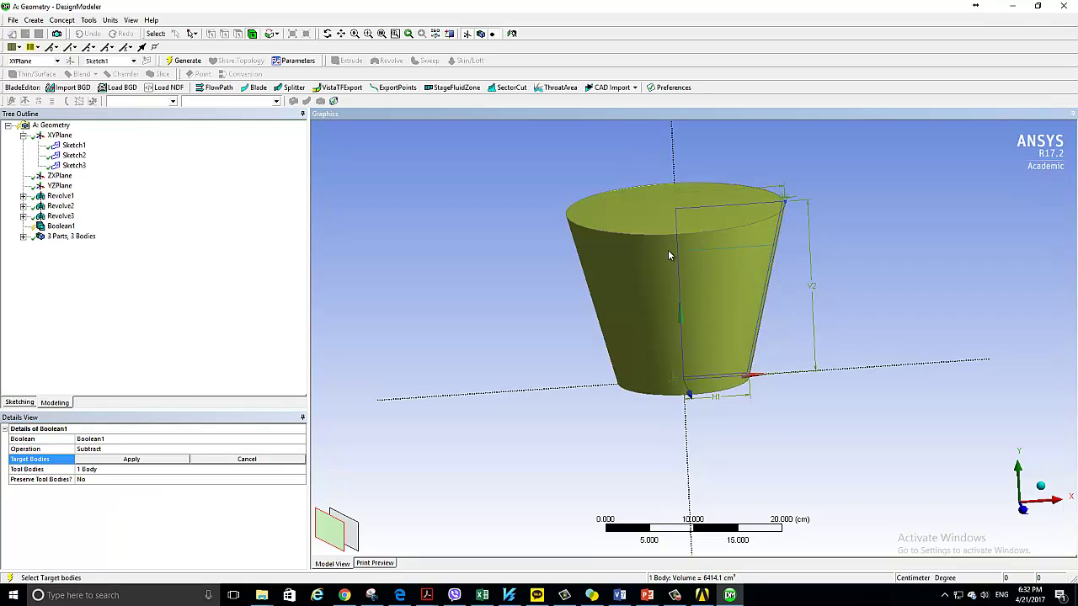
{"action": "right_click", "coordinate": [668, 249]}
{"action": "left_click", "coordinate": [620, 315]}
{"action": "mouse_move", "coordinate": [621, 315]}
{"action": "middle_mouse_down"}
{"action": "mouse_move", "coordinate": [666, 344]}
{"action": "mouse_move", "coordinate": [474, 214]}
{"action": "middle_mouse_up"}
{"action": "right_click", "coordinate": [406, 212]}
{"action": "left_click", "coordinate": [454, 331]}
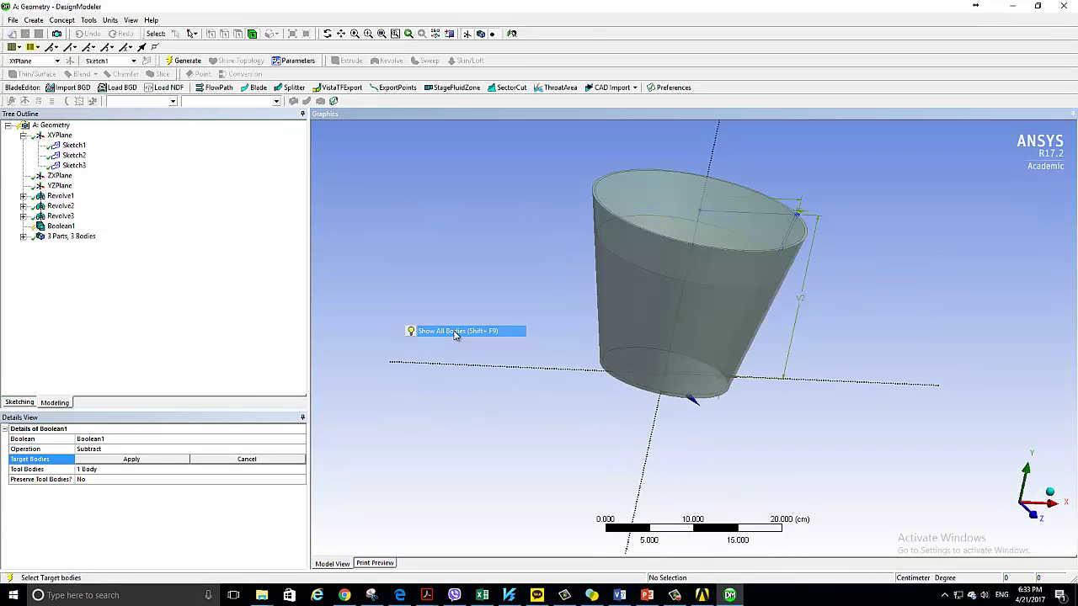
{"action": "left_click", "coordinate": [620, 222]}
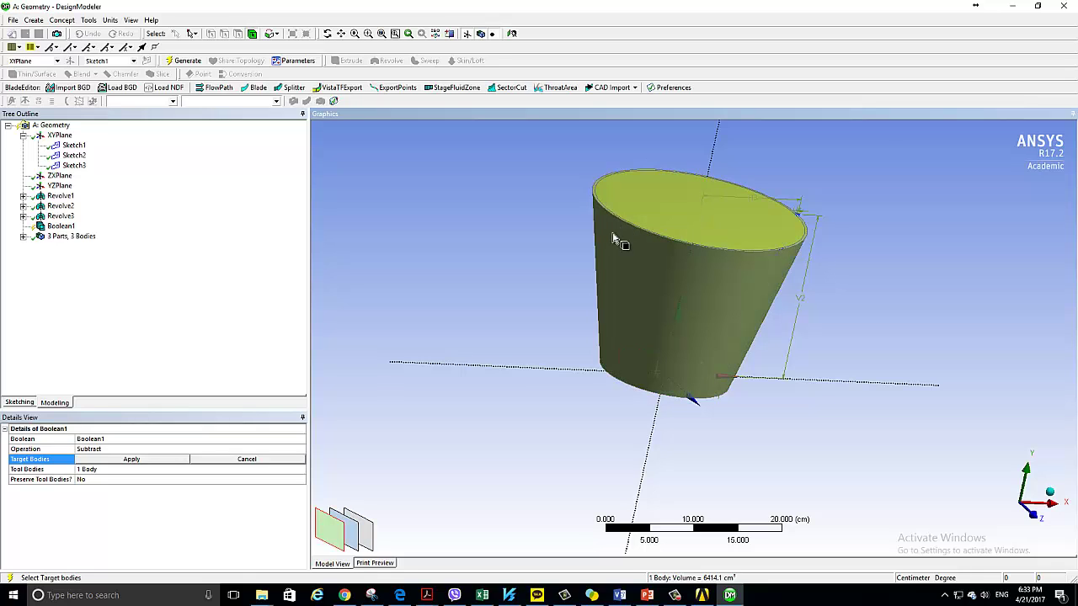
Step: Place vertical dimension V9 of 15 cm on Sketch1's inner wall
{"action": "left_click", "coordinate": [349, 532]}
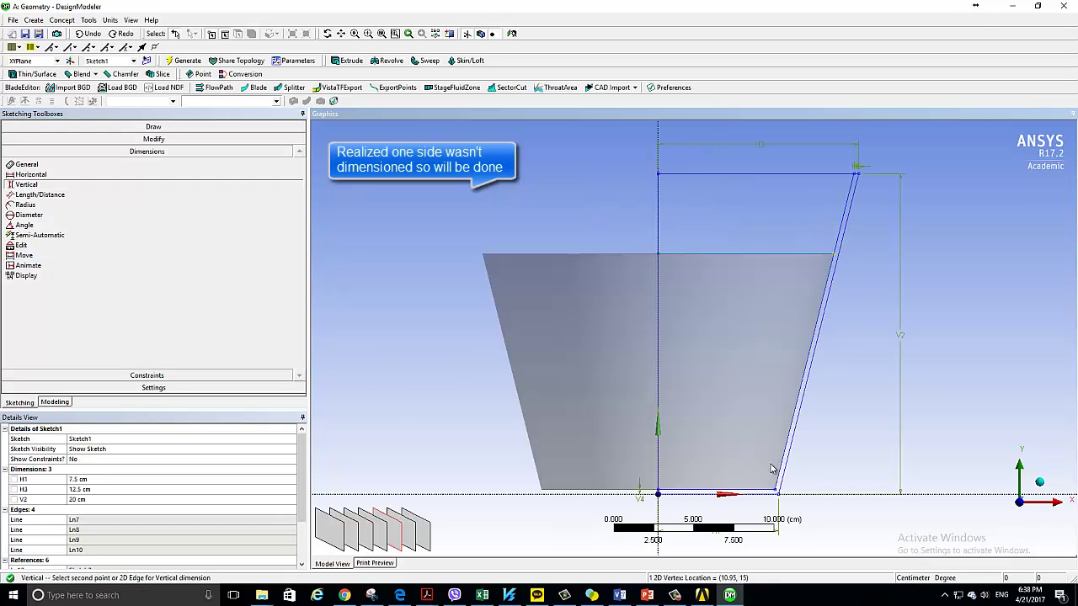
{"action": "left_click", "coordinate": [778, 497]}
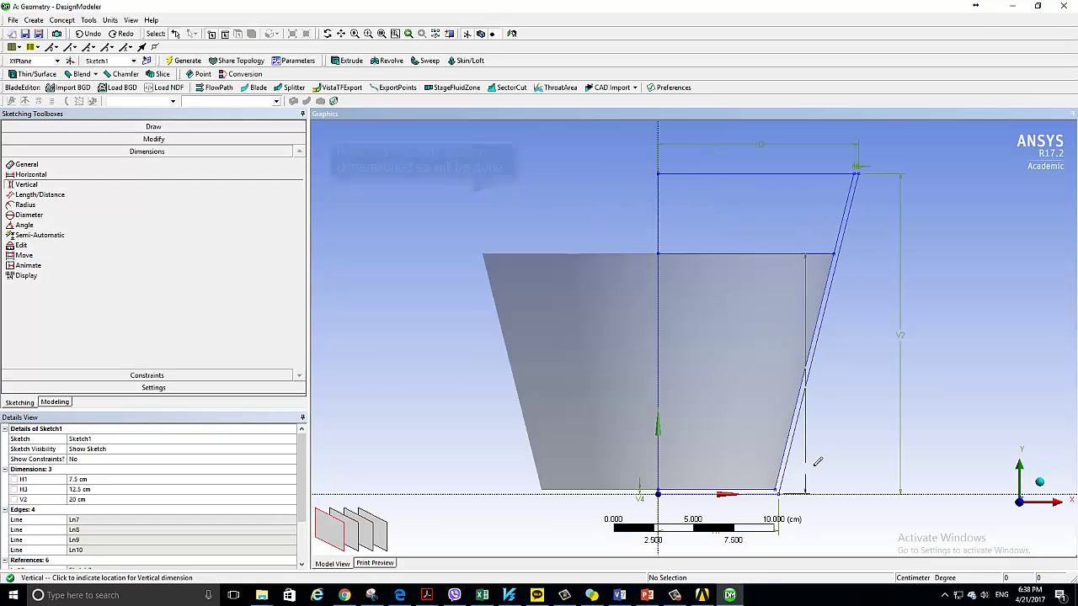
{"action": "left_click", "coordinate": [864, 440]}
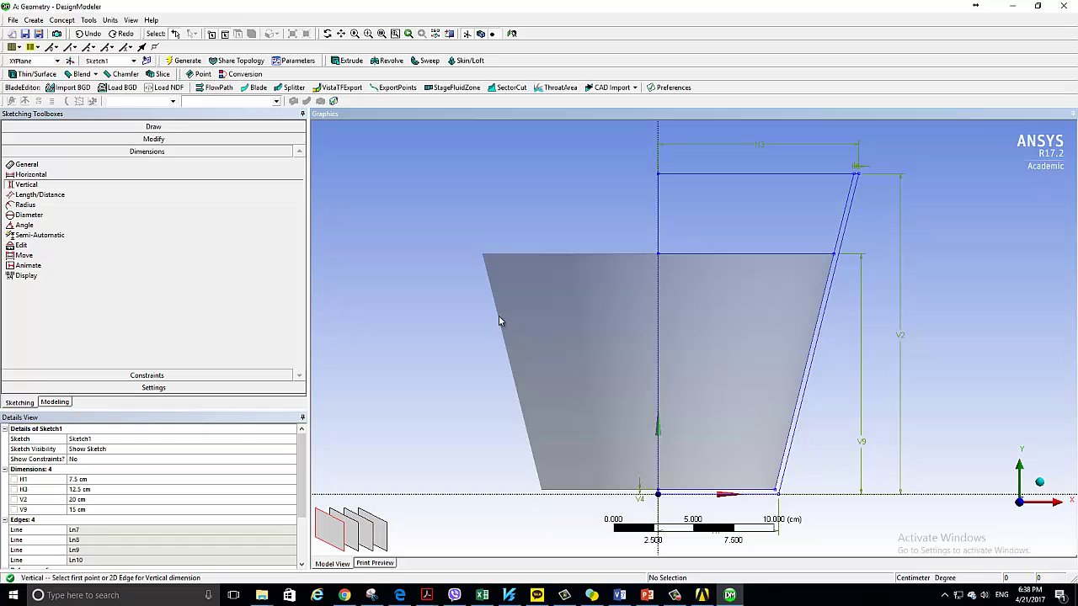
{"action": "middle_click_drag", "start_coordinate": [498, 316], "coordinate": [502, 320]}
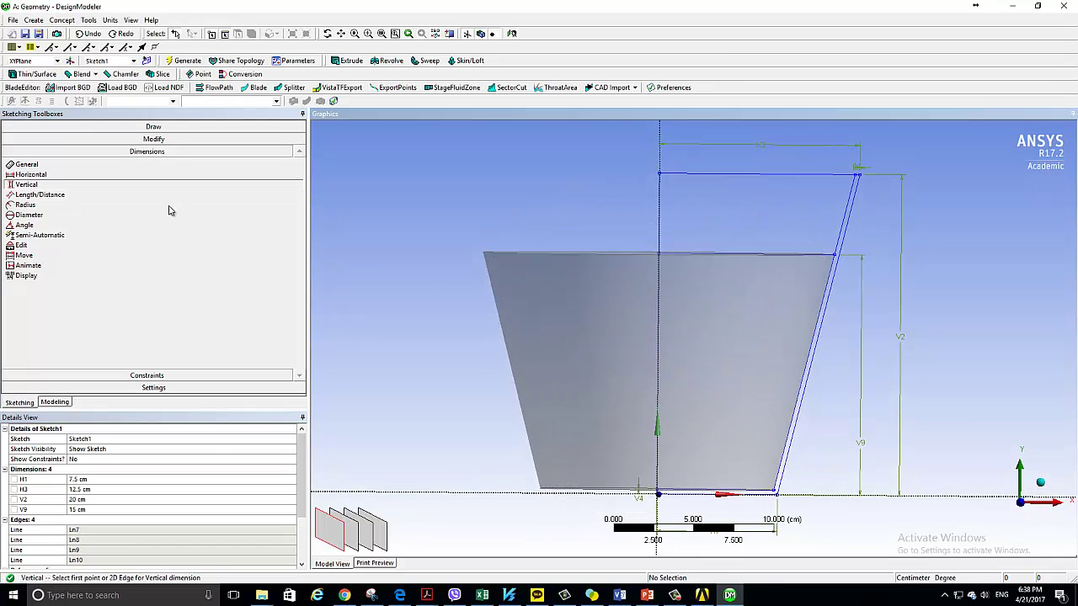
Step: Go back to the Modeling tree and select XYPlane
{"action": "left_click", "coordinate": [152, 126]}
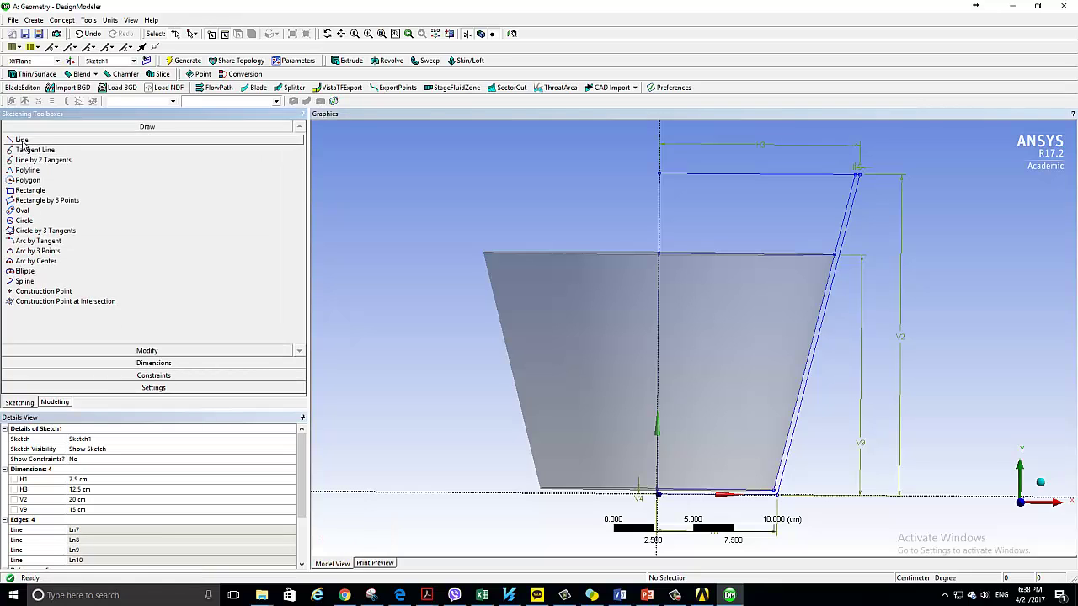
{"action": "left_click", "coordinate": [23, 141]}
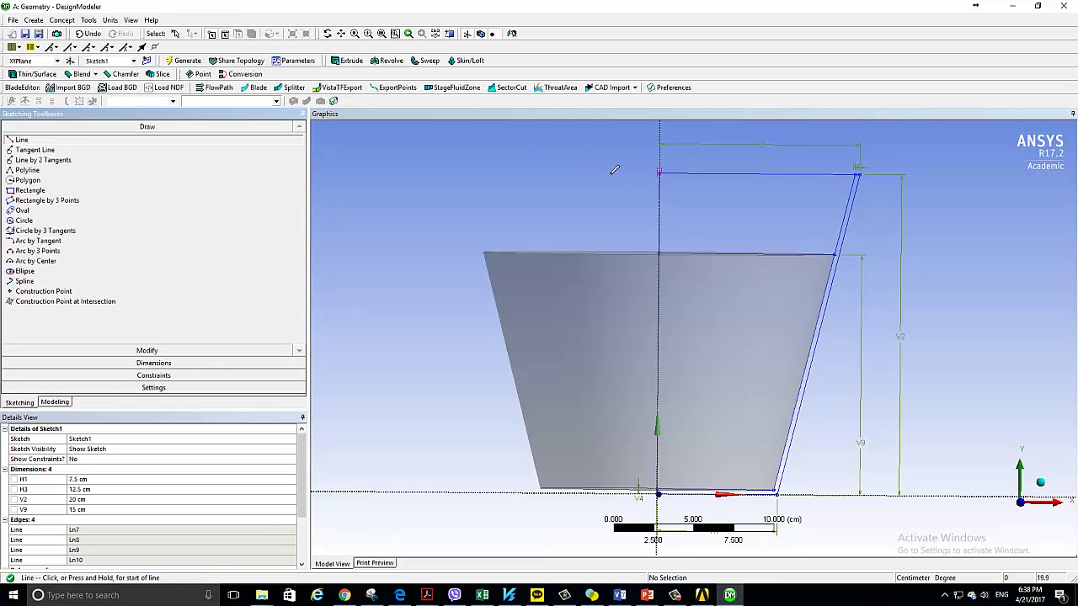
{"action": "left_click", "coordinate": [56, 402]}
{"action": "left_click", "coordinate": [59, 134]}
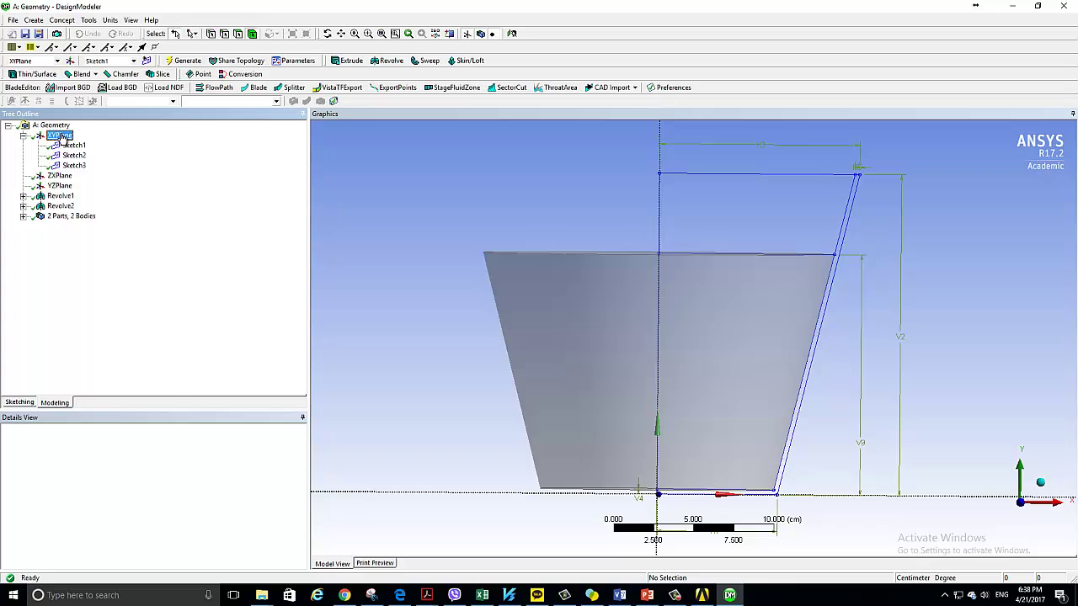
Step: Create Sketch4 on the XYPlane and draw a line from the top-left point to the top-right corner
{"action": "left_click", "coordinate": [146, 64]}
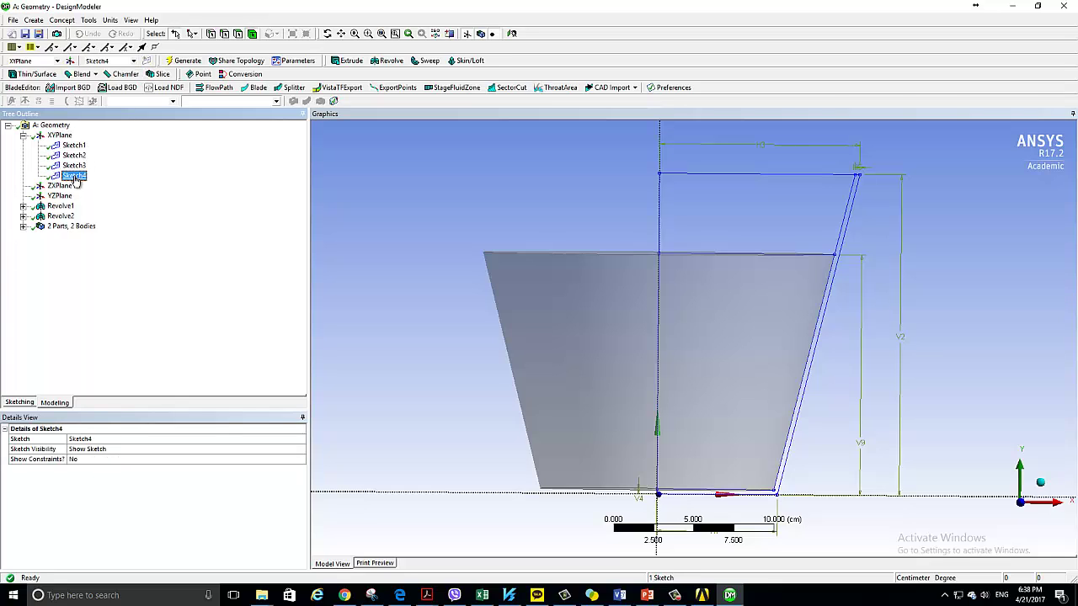
{"action": "left_click", "coordinate": [20, 403]}
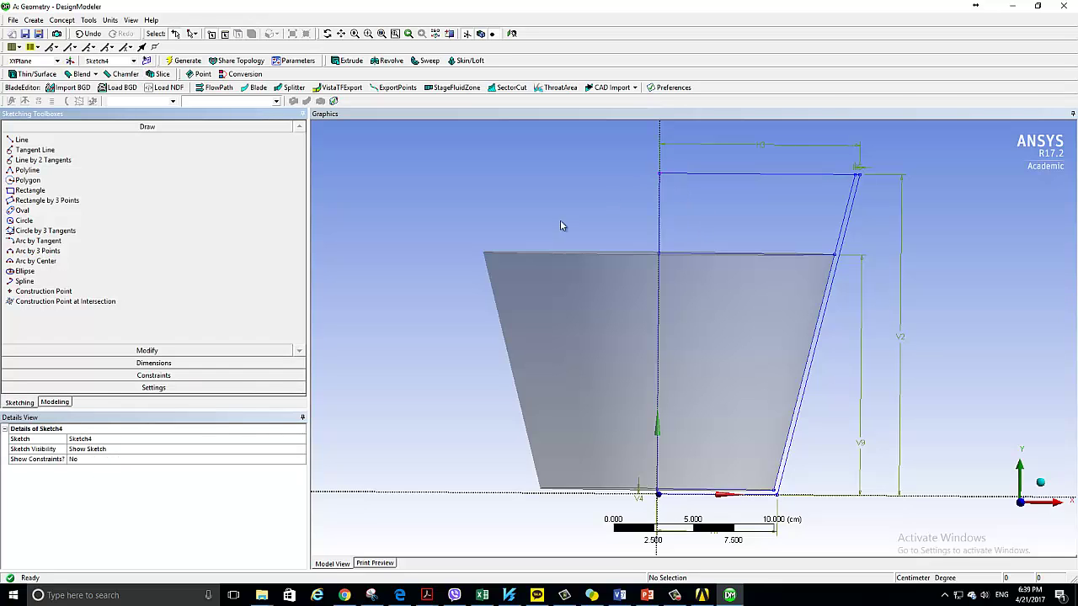
{"action": "left_click", "coordinate": [150, 140]}
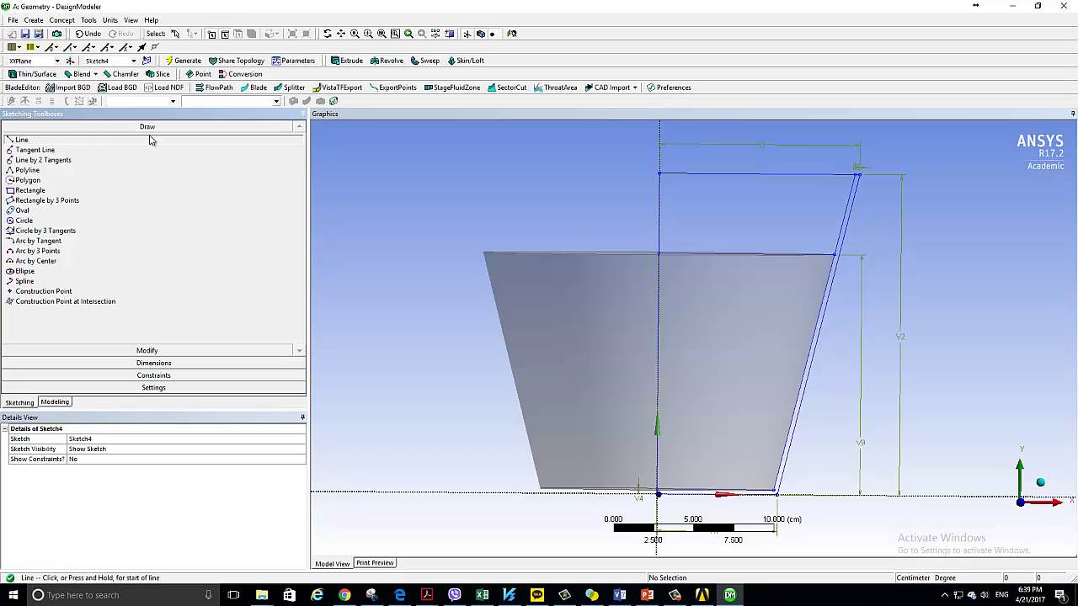
{"action": "left_click", "coordinate": [662, 168]}
{"action": "left_click", "coordinate": [857, 173]}
{"action": "scroll", "coordinate": [852, 179], "scroll_direction": "up", "scroll_amount": 1}
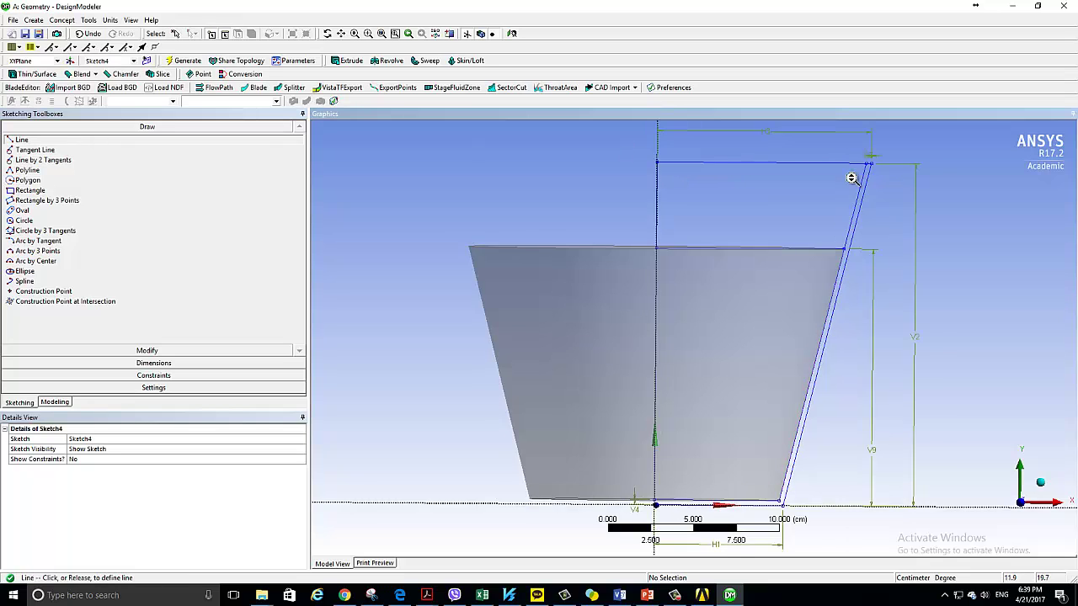
{"action": "scroll", "coordinate": [729, 118], "scroll_direction": "down", "scroll_amount": 1}
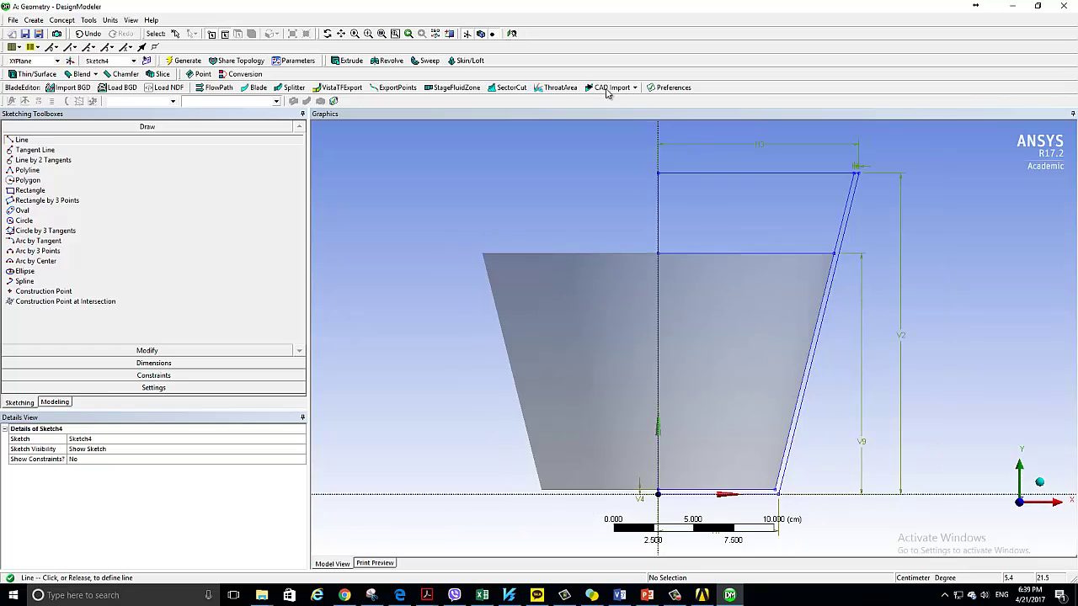
Step: Draw the slanted side, bottom edge and closing vertical-axis line to finish the four-line profile
{"action": "left_click", "coordinate": [658, 171]}
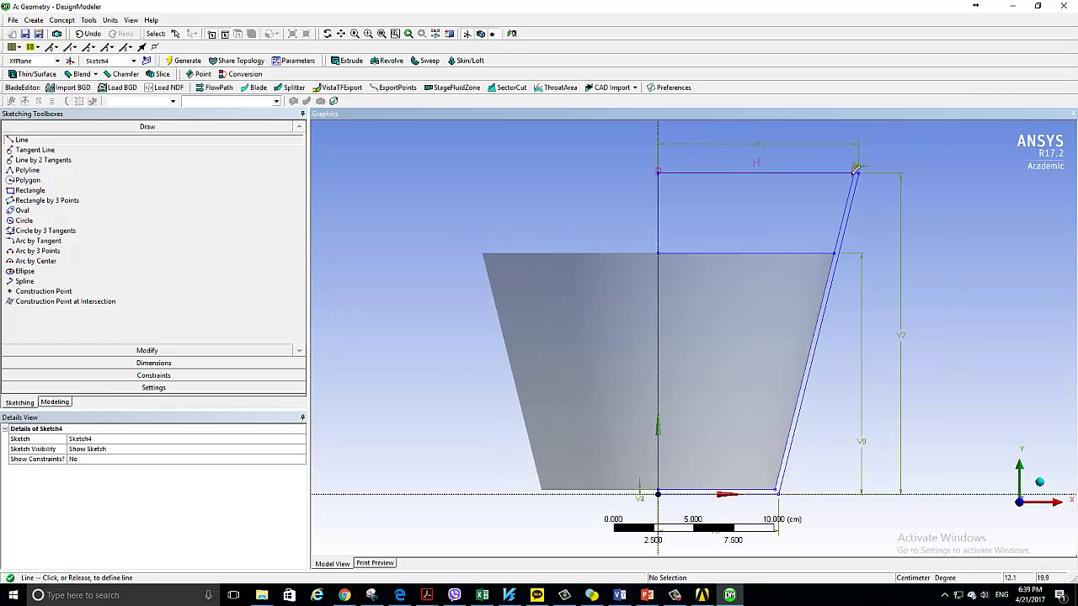
{"action": "left_click", "coordinate": [855, 172]}
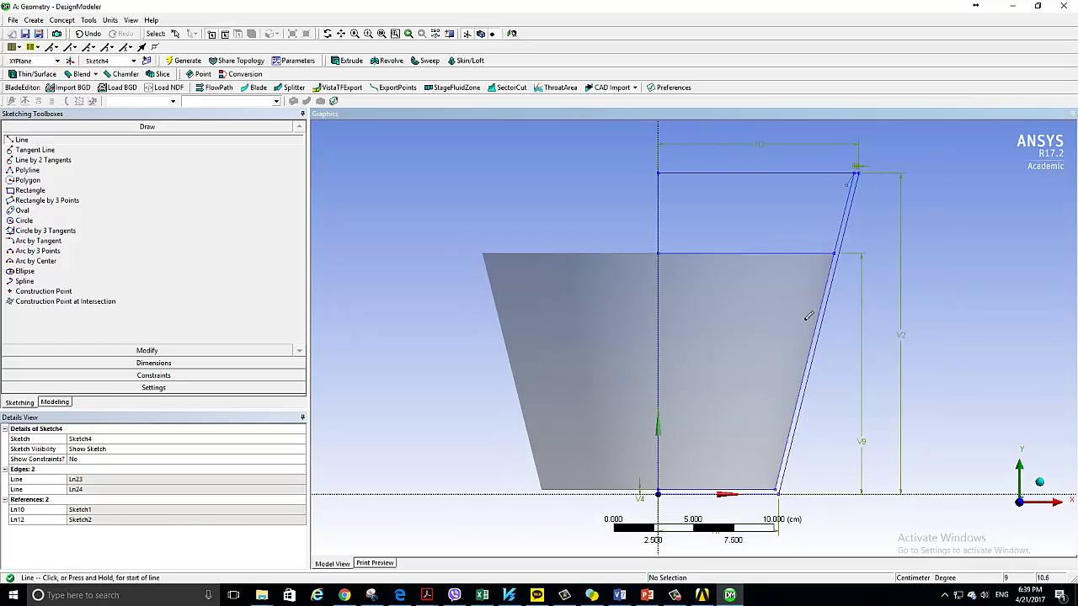
{"action": "key", "text": "ctrl+z"}
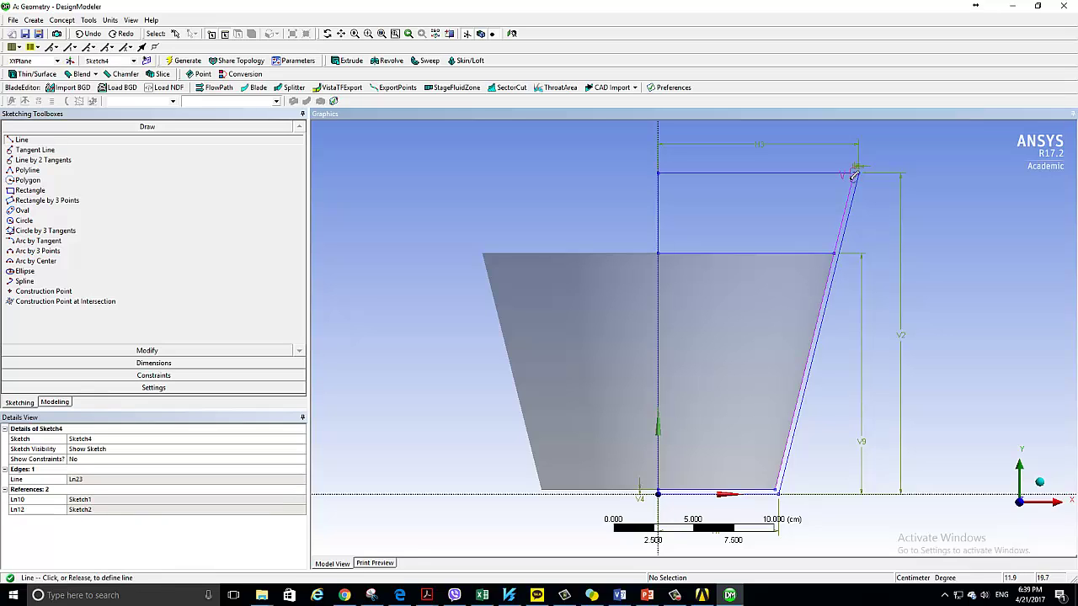
{"action": "left_click", "coordinate": [854, 175]}
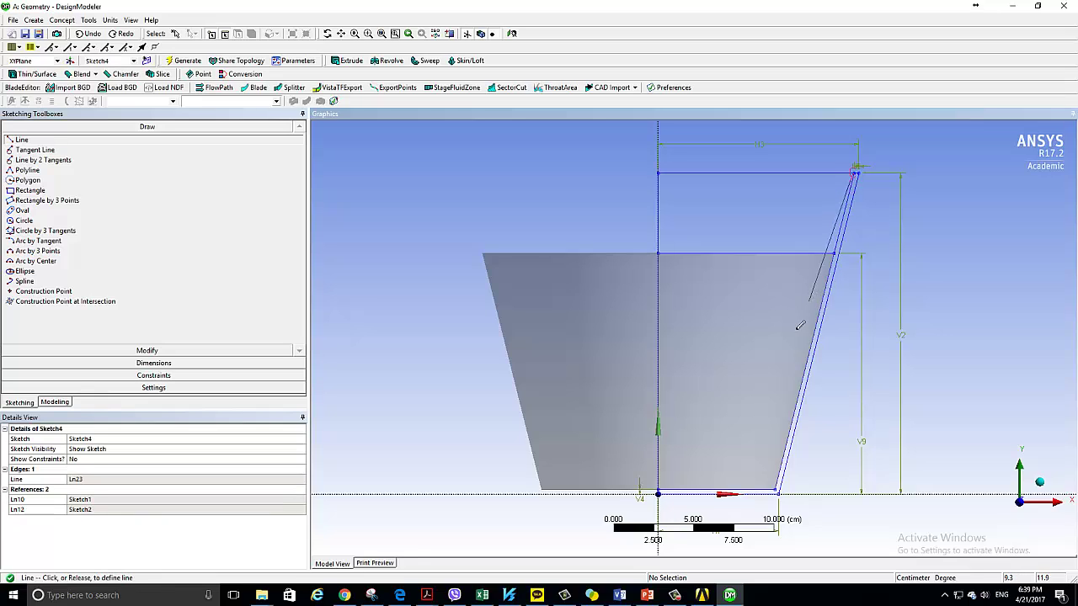
{"action": "left_click", "coordinate": [777, 486]}
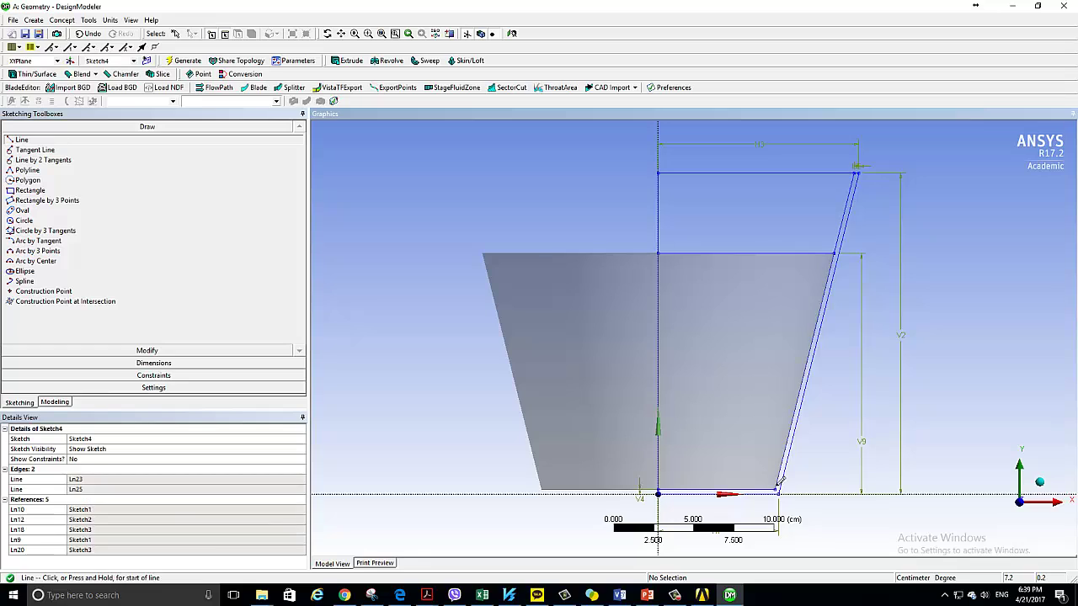
{"action": "left_click", "coordinate": [657, 489]}
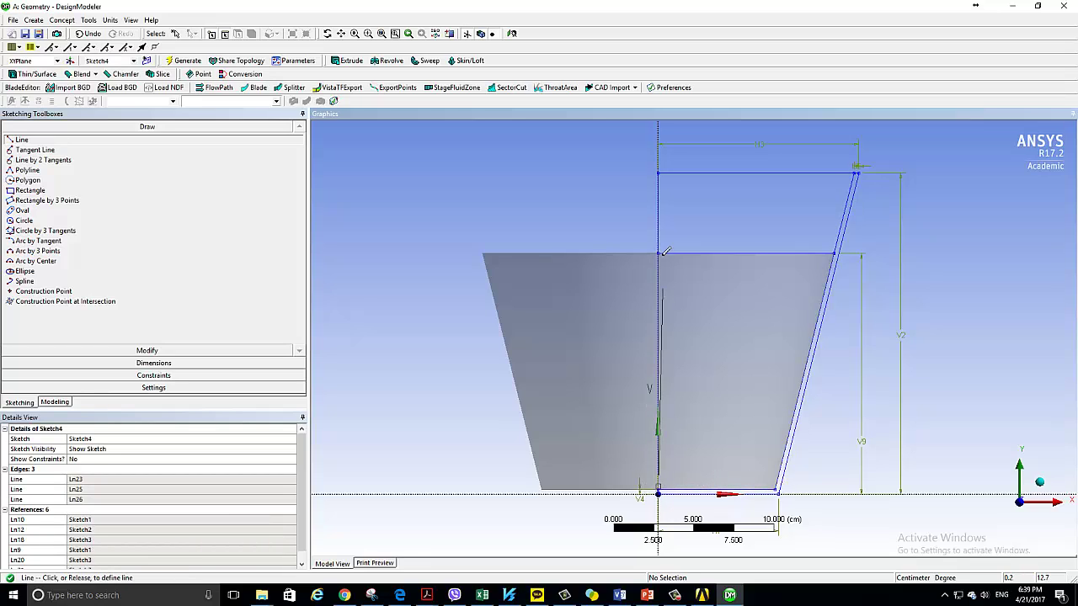
{"action": "left_click", "coordinate": [658, 171]}
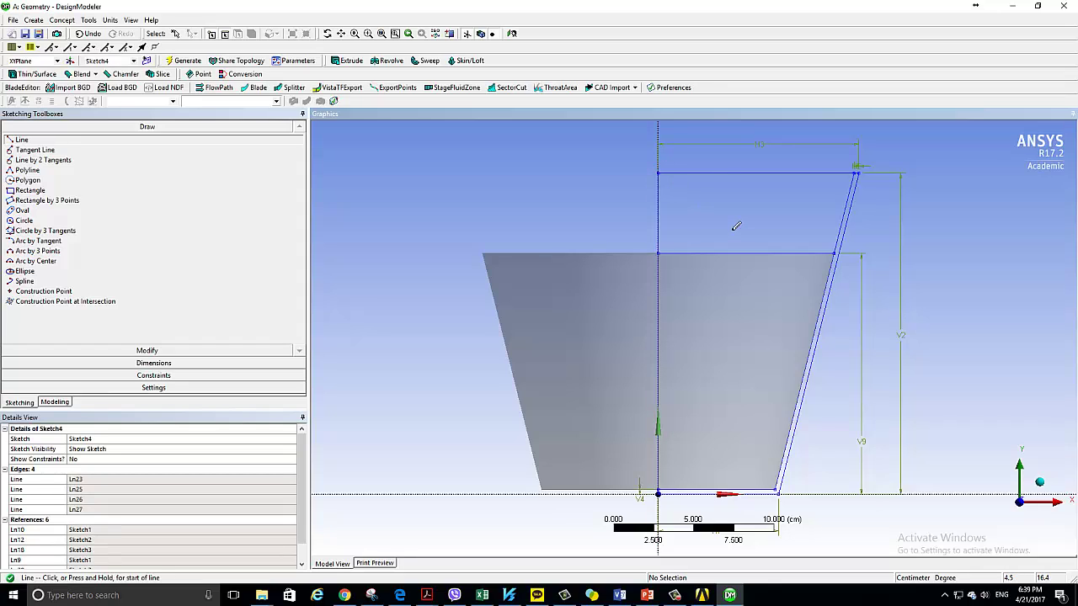
{"action": "left_click", "coordinate": [54, 404]}
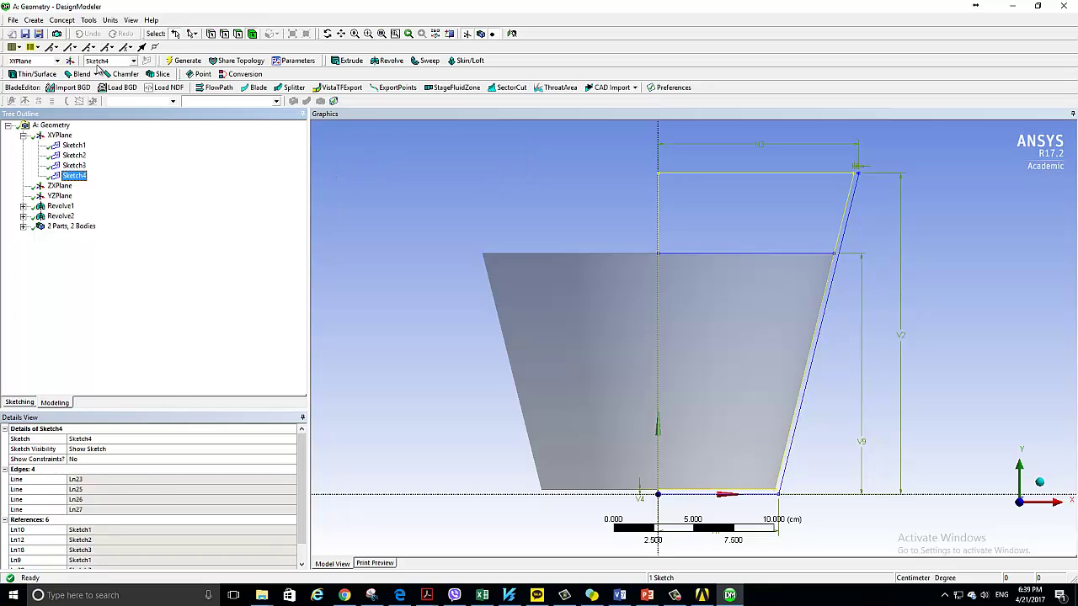
Step: Revolve Sketch4 360° about its vertical centre line as an Add Frozen body
{"action": "left_click", "coordinate": [33, 20]}
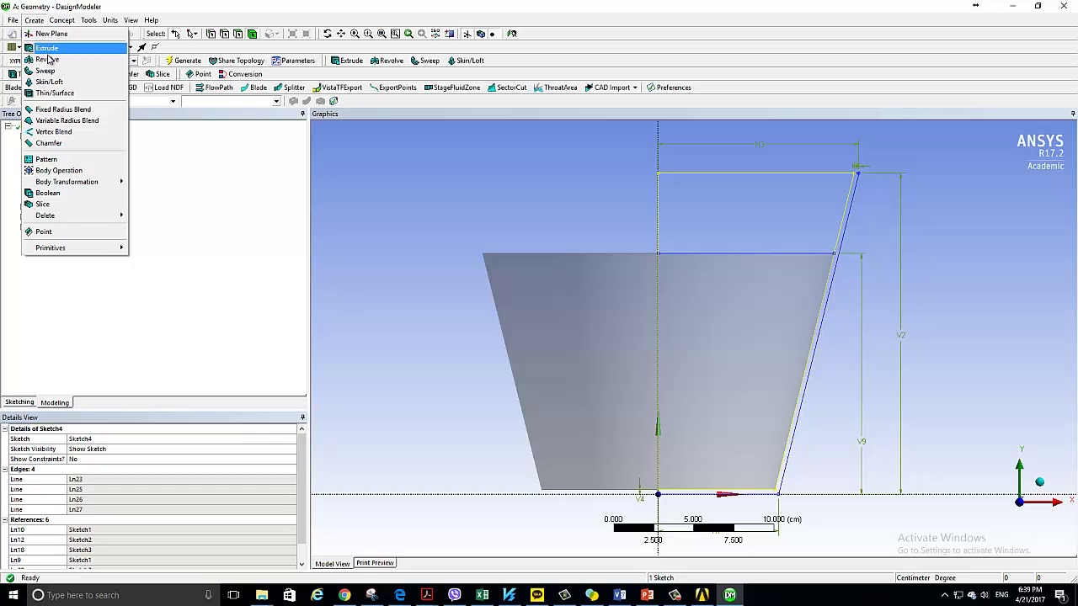
{"action": "left_click", "coordinate": [47, 61]}
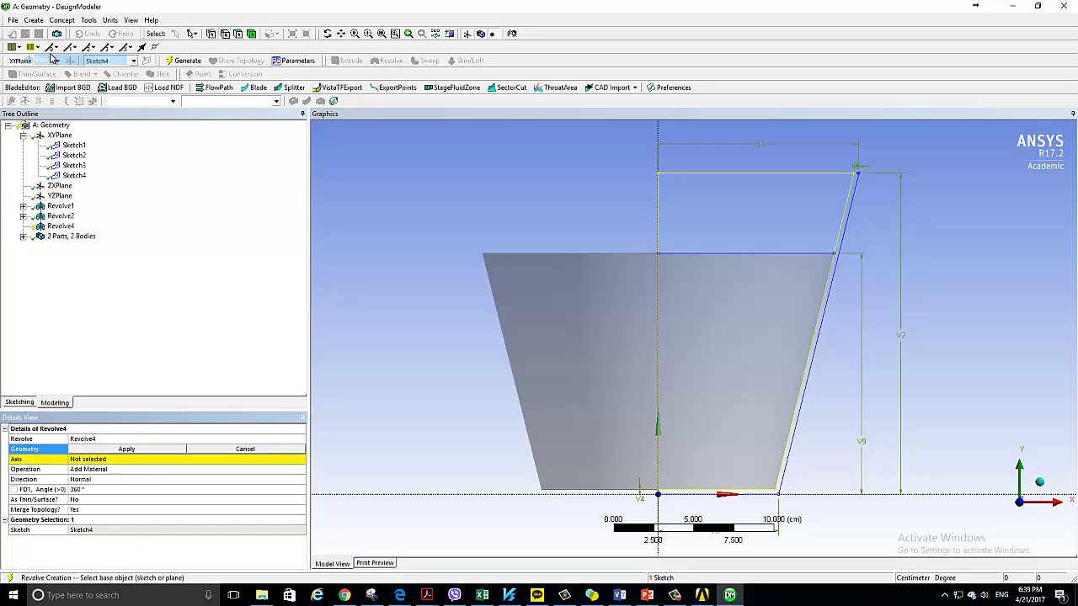
{"action": "left_click", "coordinate": [121, 461]}
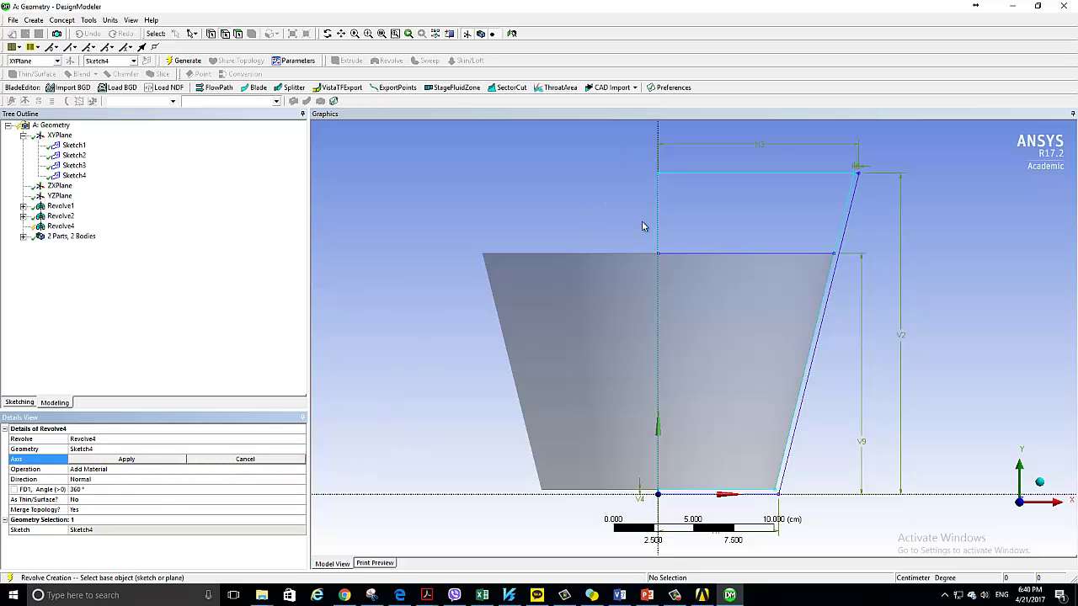
{"action": "scroll", "coordinate": [598, 338], "scroll_direction": "down", "scroll_amount": 3}
{"action": "left_click", "coordinate": [677, 462]}
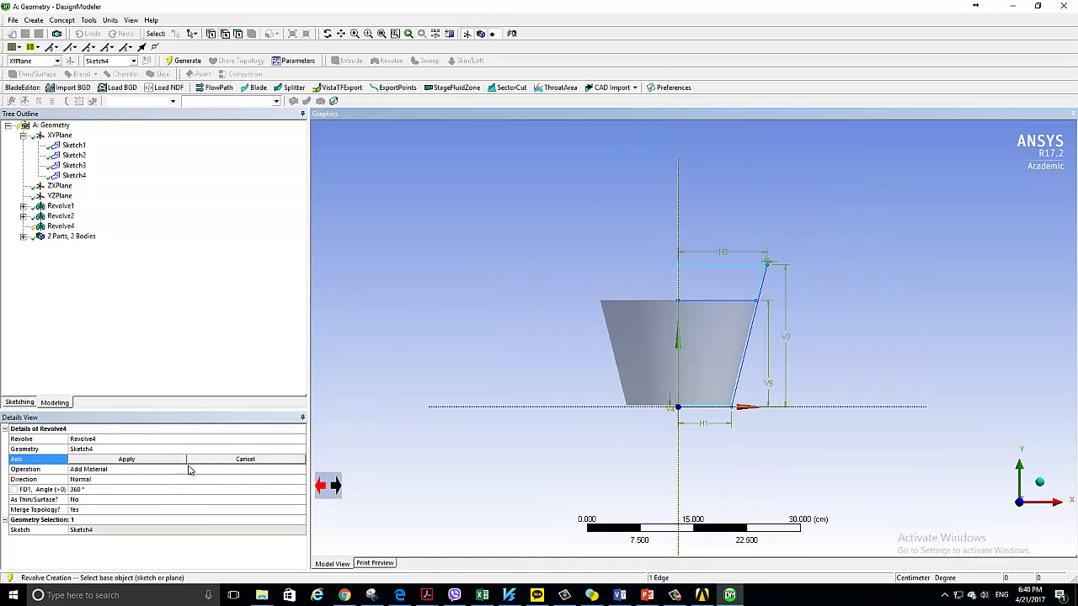
{"action": "scroll", "coordinate": [390, 477], "scroll_direction": "down", "scroll_amount": 3}
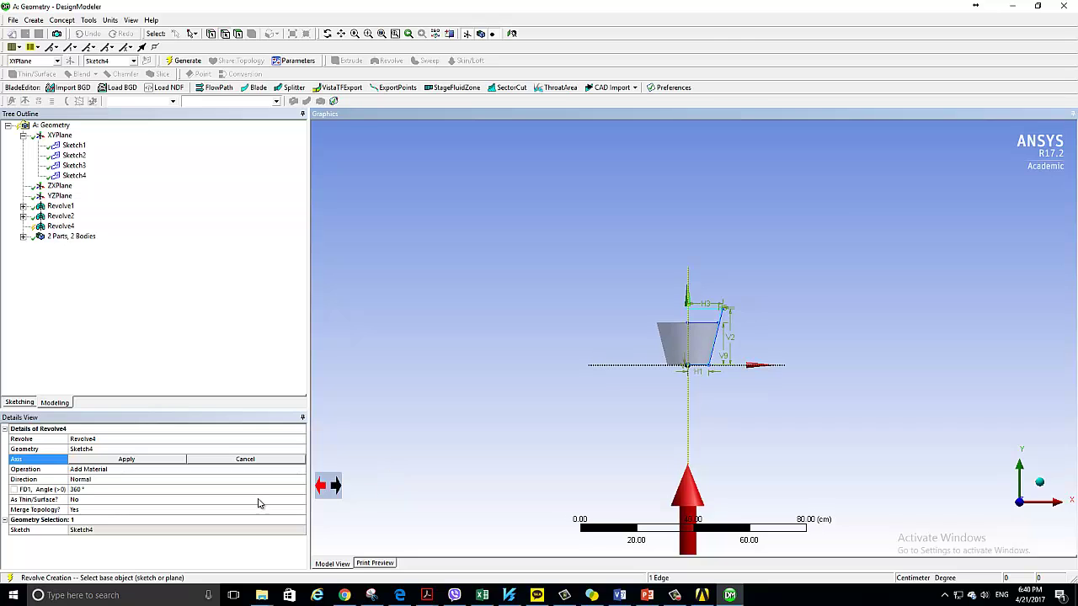
{"action": "left_click", "coordinate": [116, 462]}
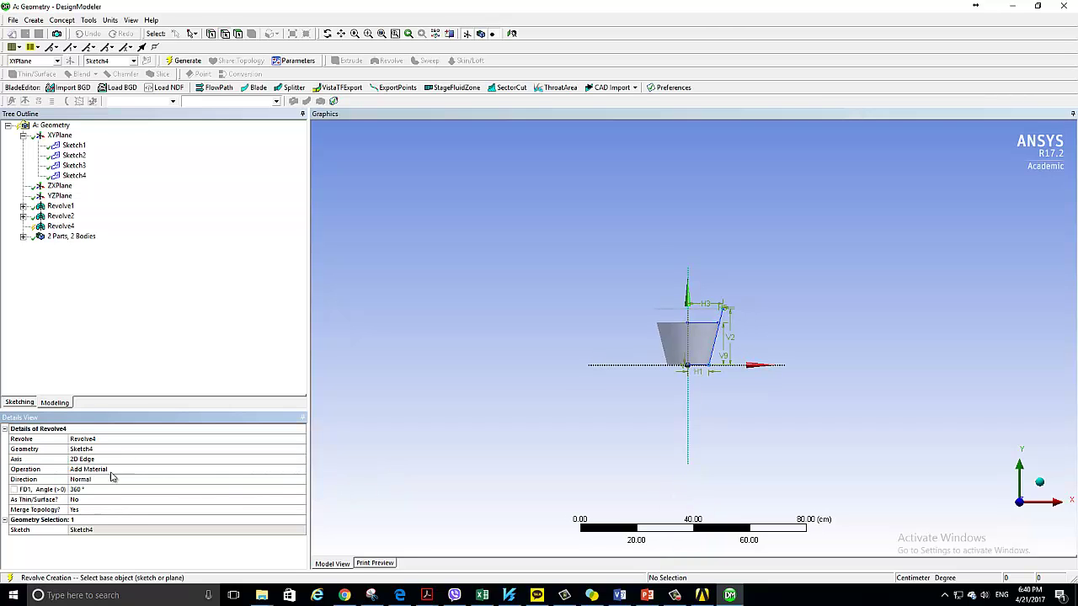
{"action": "left_click", "coordinate": [300, 473]}
{"action": "left_click", "coordinate": [107, 489]}
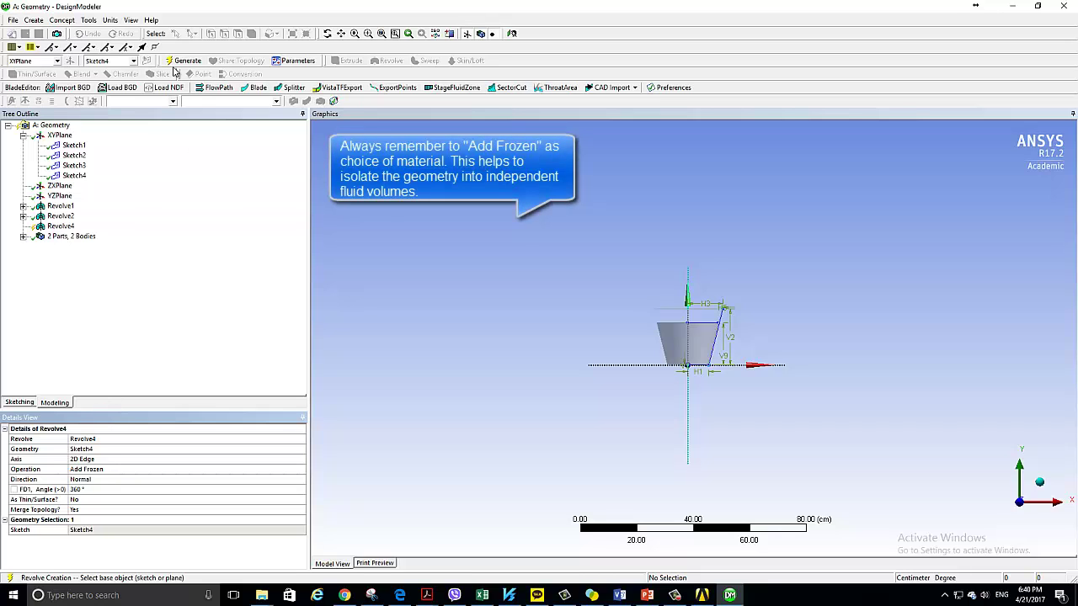
{"action": "left_click", "coordinate": [175, 64]}
{"action": "left_click_drag", "start_coordinate": [625, 371], "coordinate": [652, 392]}
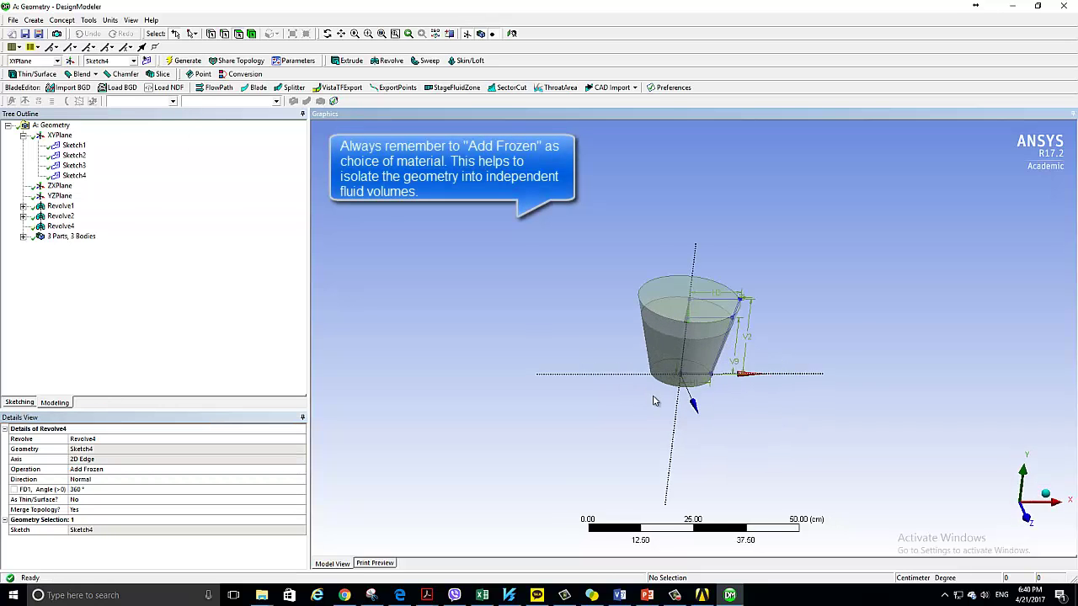
Step: Orbit the cup and inspect the bodies from Revolve1, Revolve2 and Revolve4
{"action": "scroll", "coordinate": [651, 393], "scroll_direction": "up", "scroll_amount": 5}
{"action": "left_click_drag", "start_coordinate": [611, 363], "coordinate": [629, 359]}
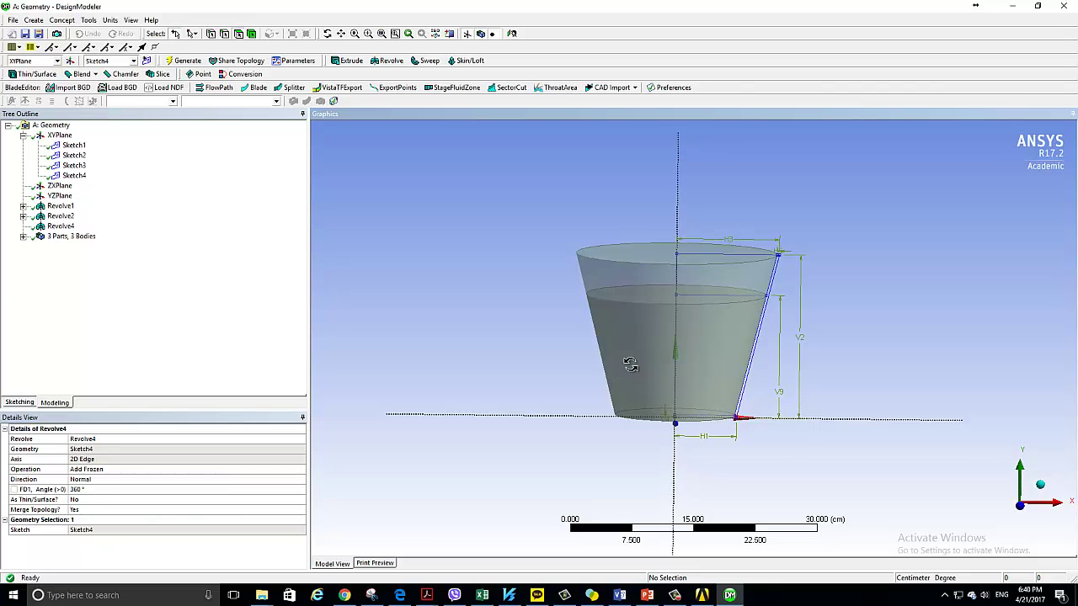
{"action": "middle_click_drag", "start_coordinate": [628, 359], "coordinate": [661, 368]}
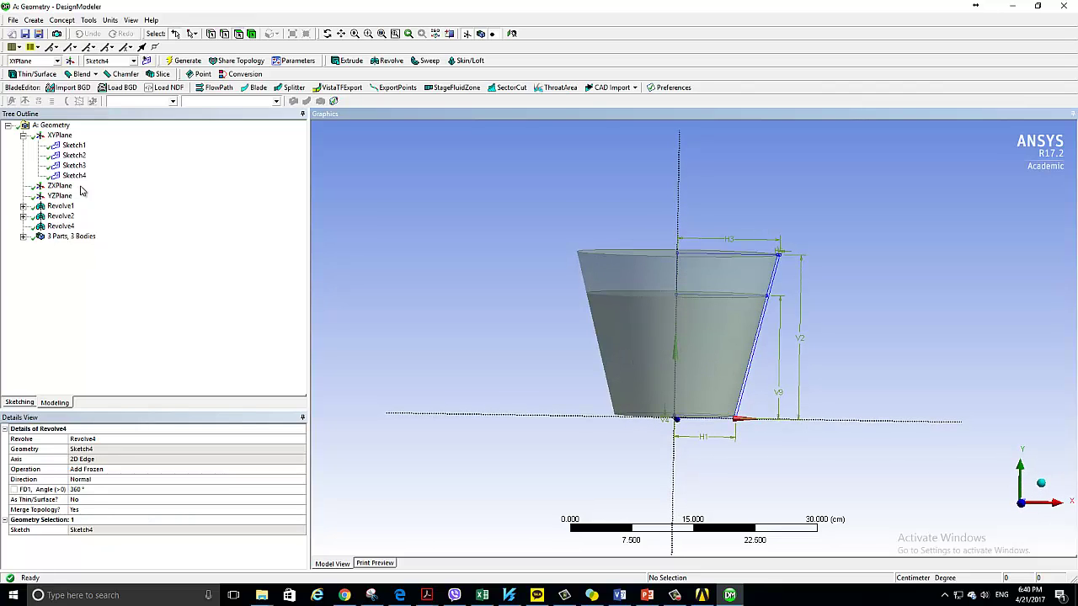
{"action": "left_click", "coordinate": [60, 207]}
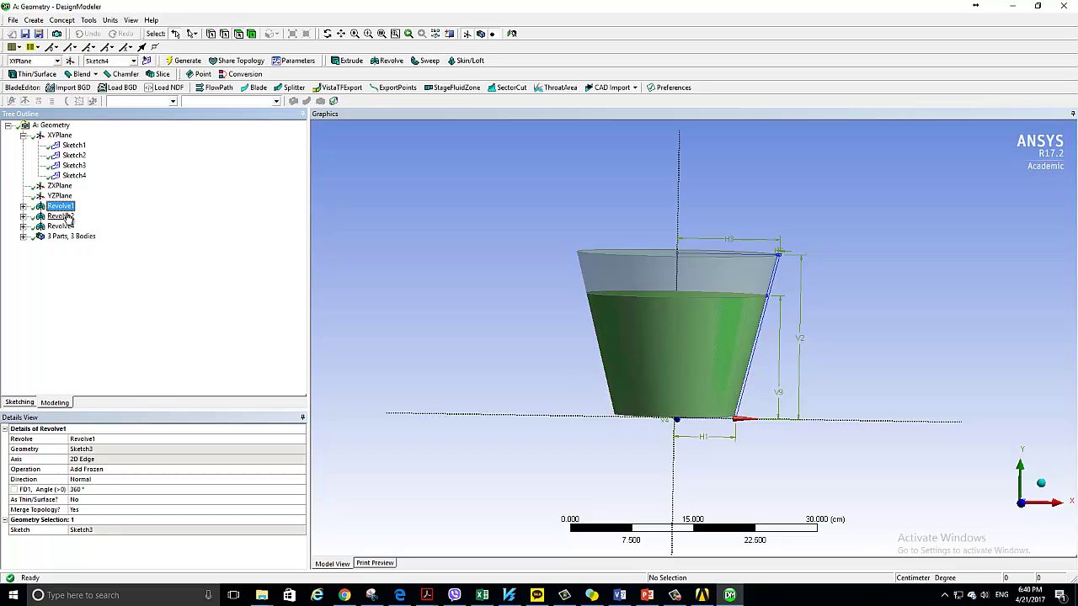
{"action": "left_click", "coordinate": [67, 217]}
{"action": "middle_click_drag", "start_coordinate": [315, 283], "coordinate": [404, 306]}
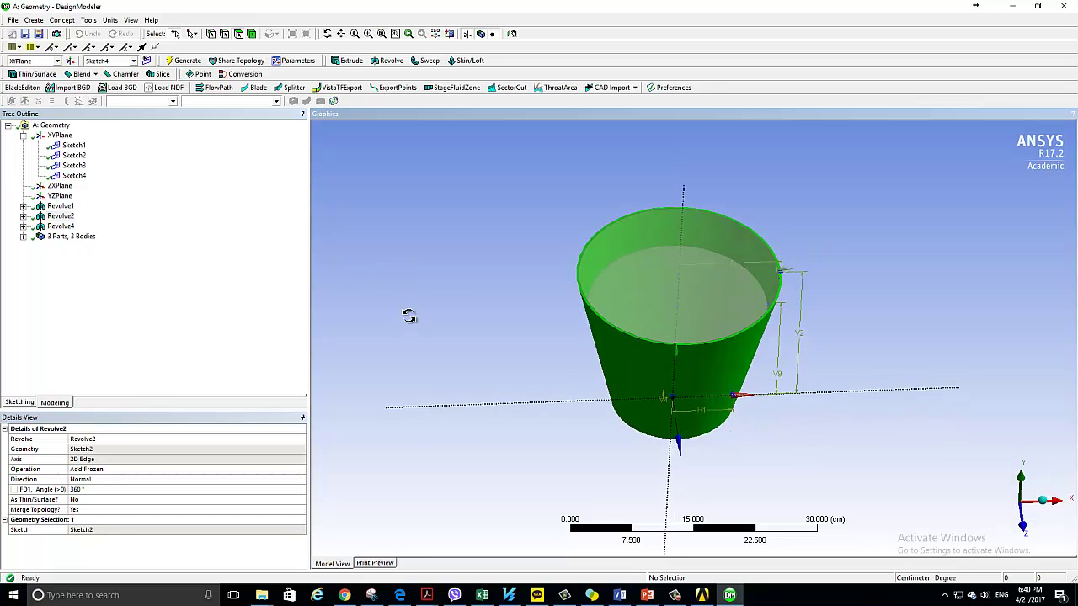
{"action": "left_click", "coordinate": [61, 225]}
Step: Show all bodies again and open the Create menu for a new Boolean
{"action": "mouse_move", "coordinate": [460, 225]}
{"action": "left_mouse_down"}
{"action": "mouse_move", "coordinate": [548, 228]}
{"action": "mouse_move", "coordinate": [450, 216]}
{"action": "left_mouse_up"}
{"action": "right_click", "coordinate": [449, 216]}
{"action": "left_click", "coordinate": [492, 365]}
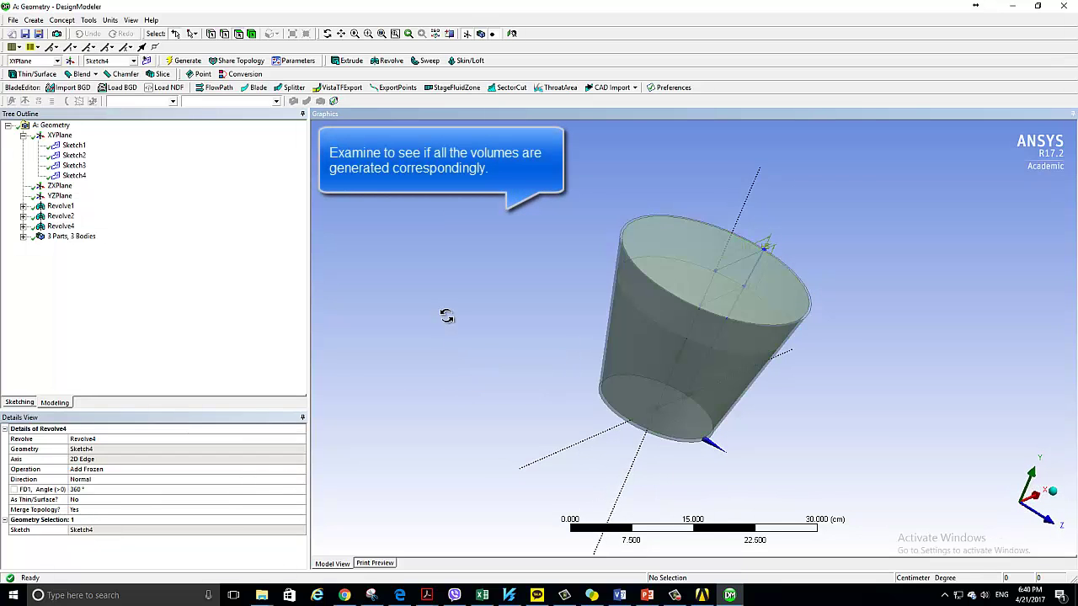
{"action": "mouse_move", "coordinate": [446, 313]}
{"action": "left_mouse_down"}
{"action": "mouse_move", "coordinate": [373, 337]}
{"action": "mouse_move", "coordinate": [409, 277]}
{"action": "mouse_move", "coordinate": [429, 305]}
{"action": "mouse_move", "coordinate": [385, 315]}
{"action": "left_mouse_up"}
{"action": "left_click", "coordinate": [34, 19]}
Step: Start Boolean2, pick the cup wall as target, and hide outer bodies to see inside
{"action": "left_click", "coordinate": [66, 194]}
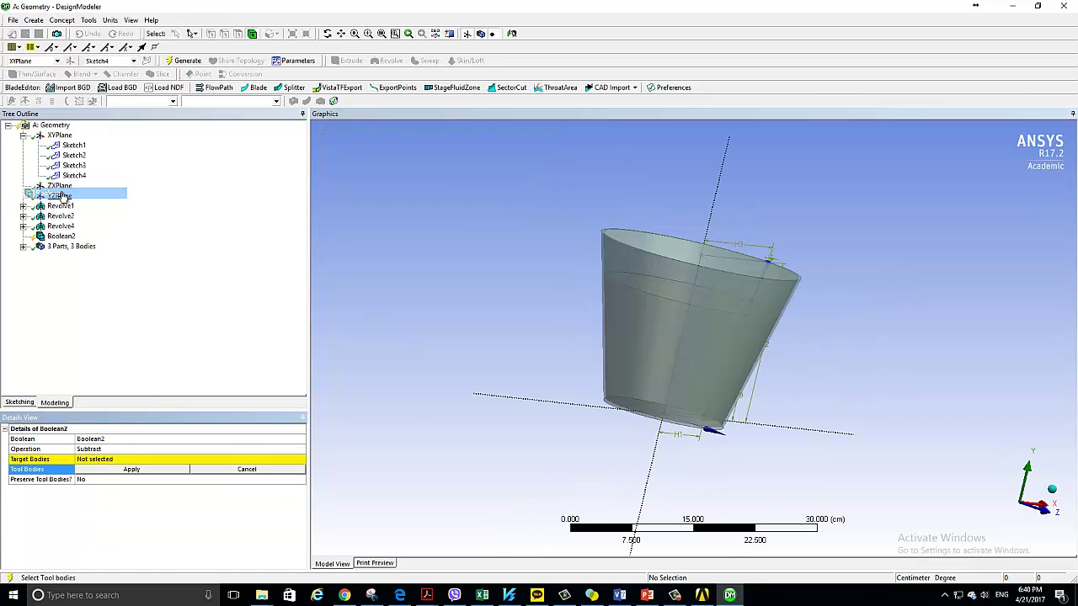
{"action": "left_click", "coordinate": [125, 459]}
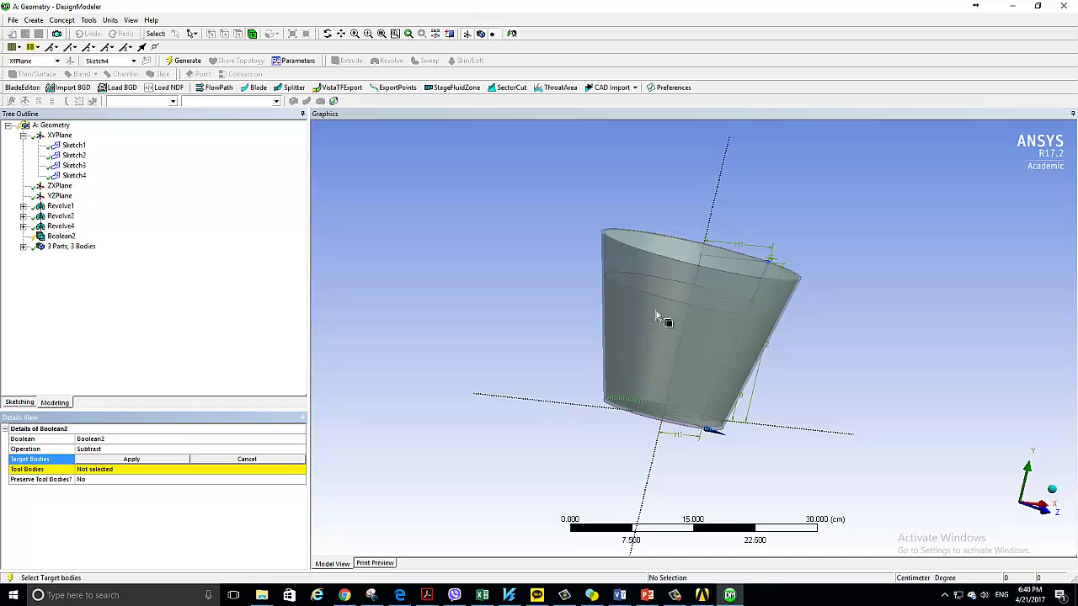
{"action": "left_click", "coordinate": [669, 276]}
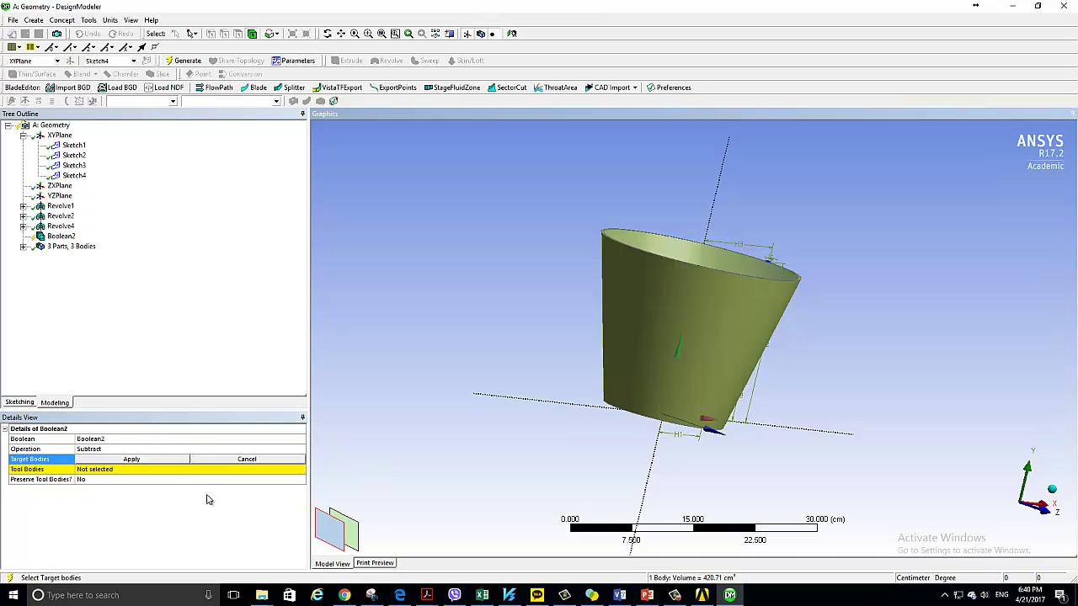
{"action": "left_click", "coordinate": [128, 459]}
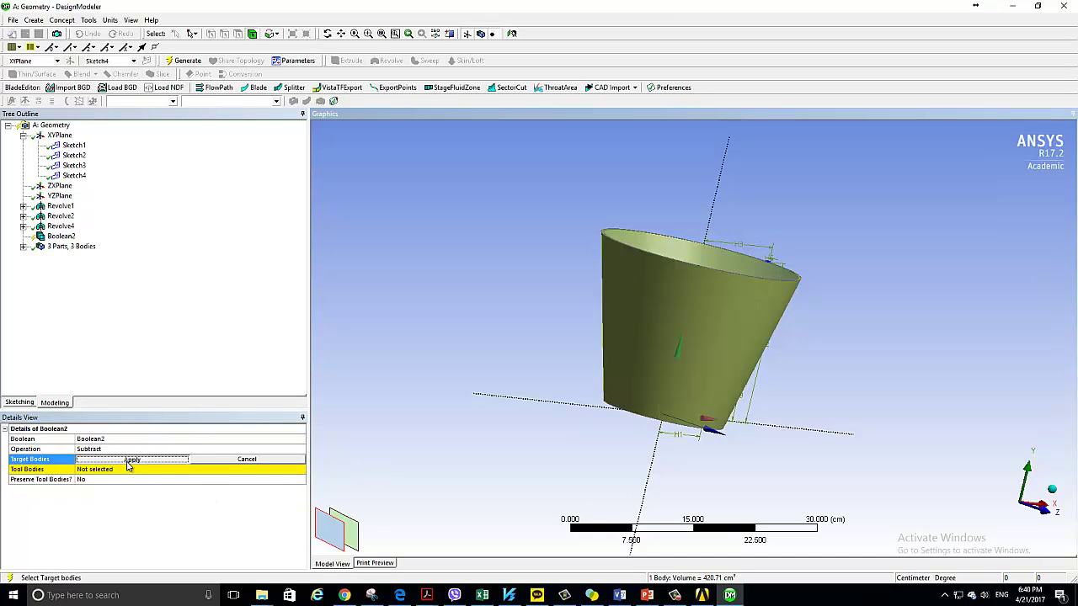
{"action": "right_click", "coordinate": [684, 304]}
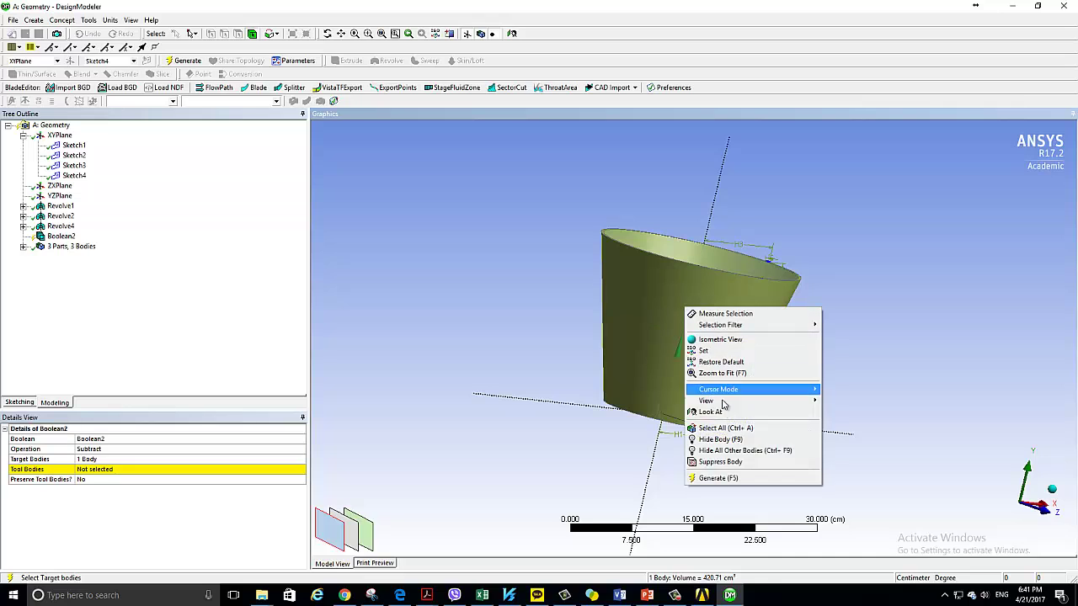
{"action": "left_click", "coordinate": [750, 445]}
{"action": "middle_click_drag", "start_coordinate": [698, 394], "coordinate": [524, 330]}
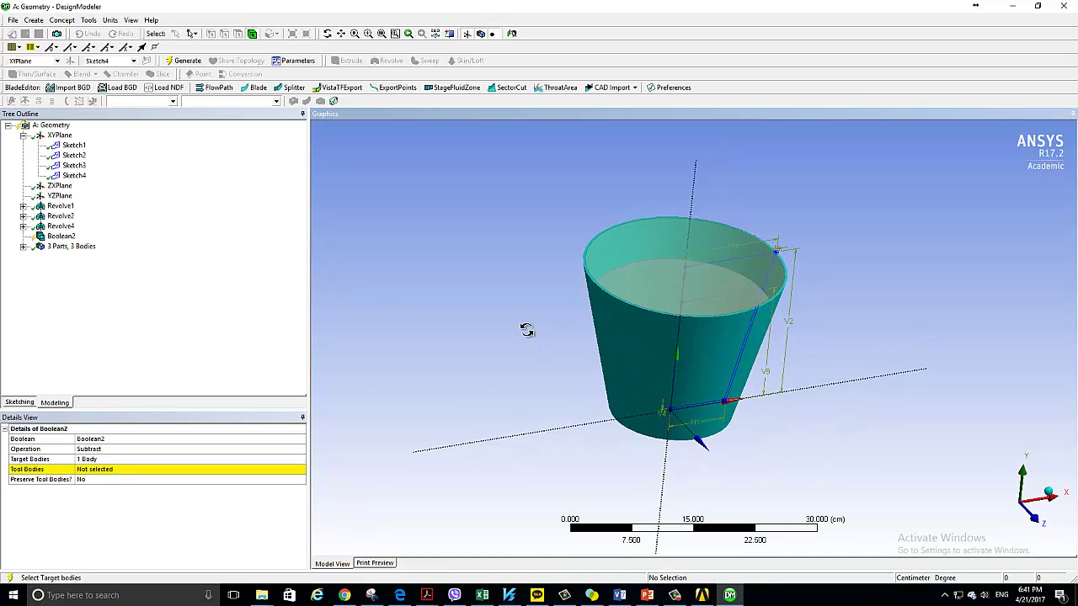
{"action": "left_click", "coordinate": [653, 304]}
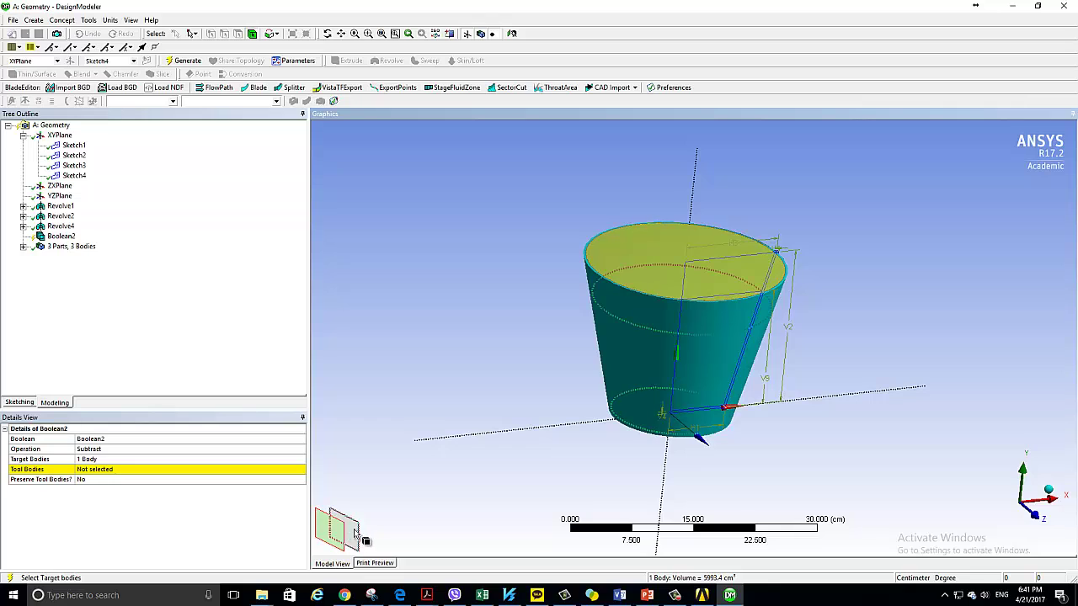
{"action": "right_click", "coordinate": [720, 345]}
{"action": "left_click", "coordinate": [768, 482]}
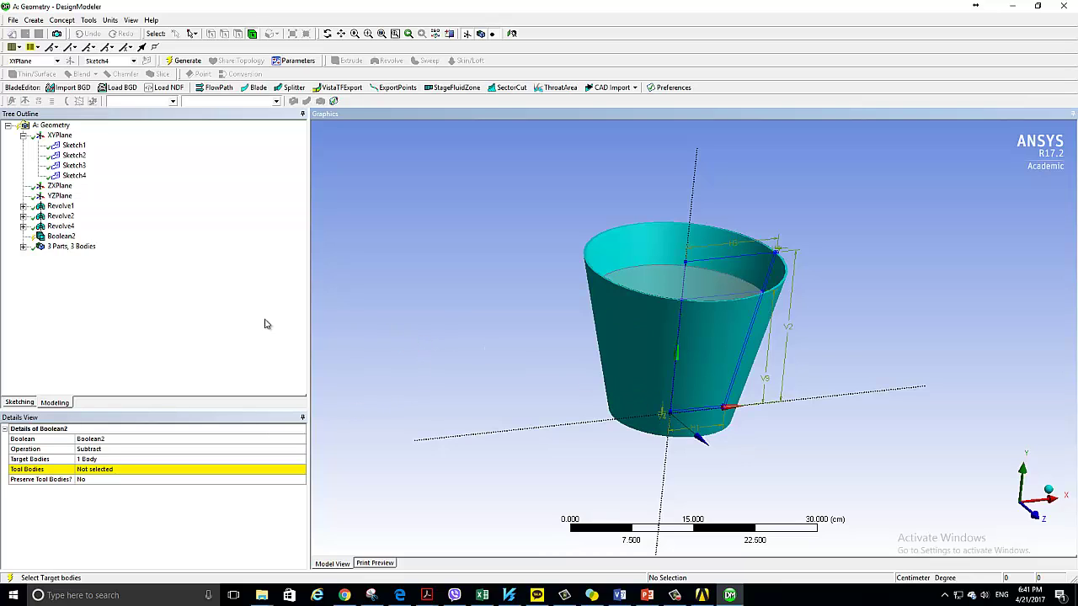
{"action": "left_click", "coordinate": [214, 369]}
Step: Select the two inner fluid bodies as Boolean2's tool bodies
{"action": "left_click", "coordinate": [111, 472]}
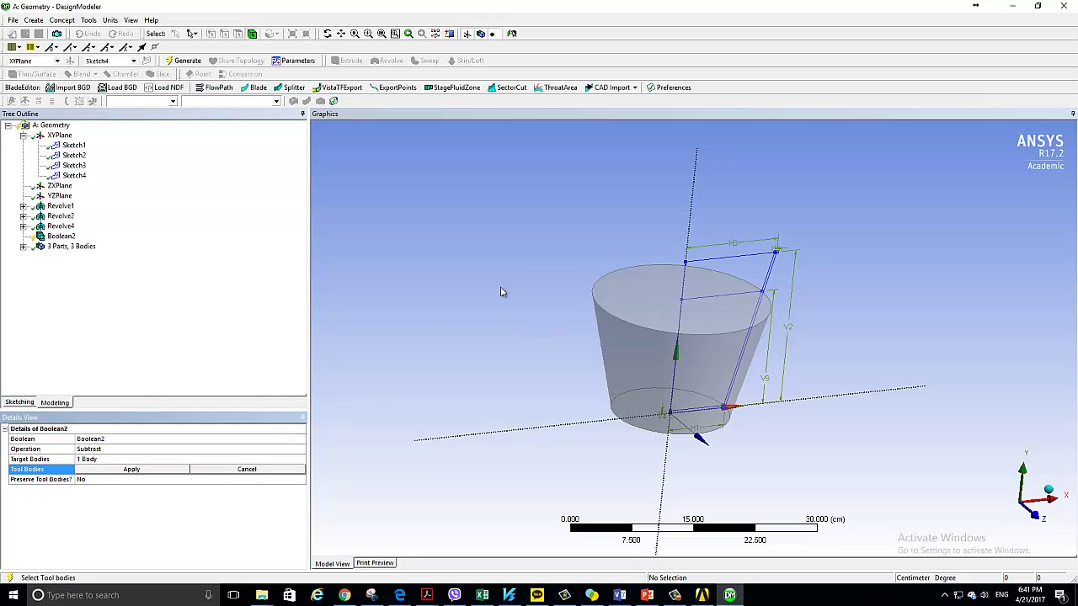
{"action": "right_click", "coordinate": [501, 257]}
{"action": "left_click", "coordinate": [526, 378]}
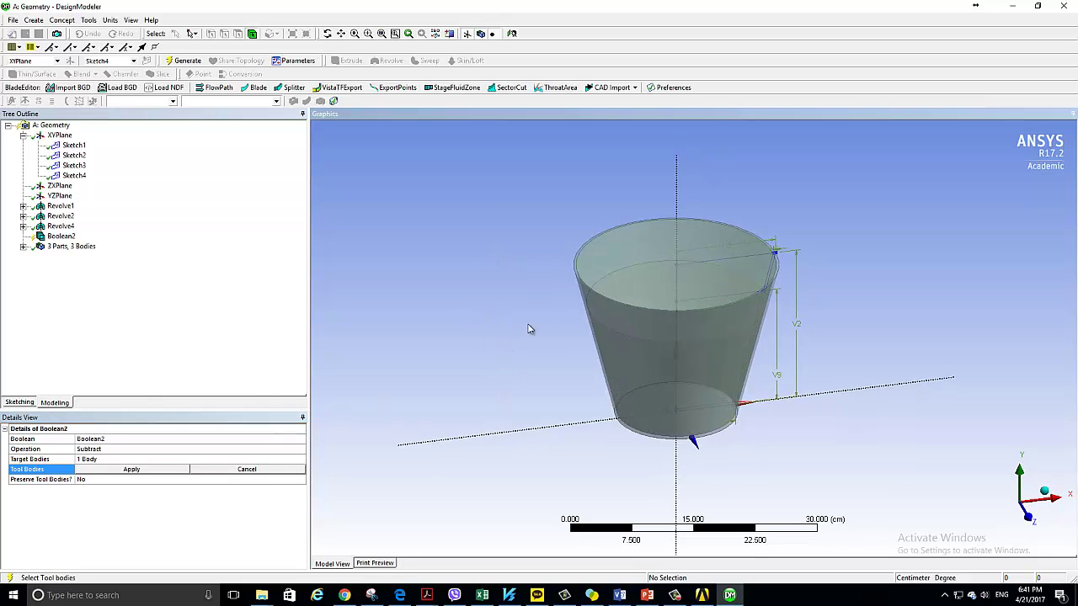
{"action": "left_click", "coordinate": [622, 318]}
{"action": "right_click", "coordinate": [635, 309]}
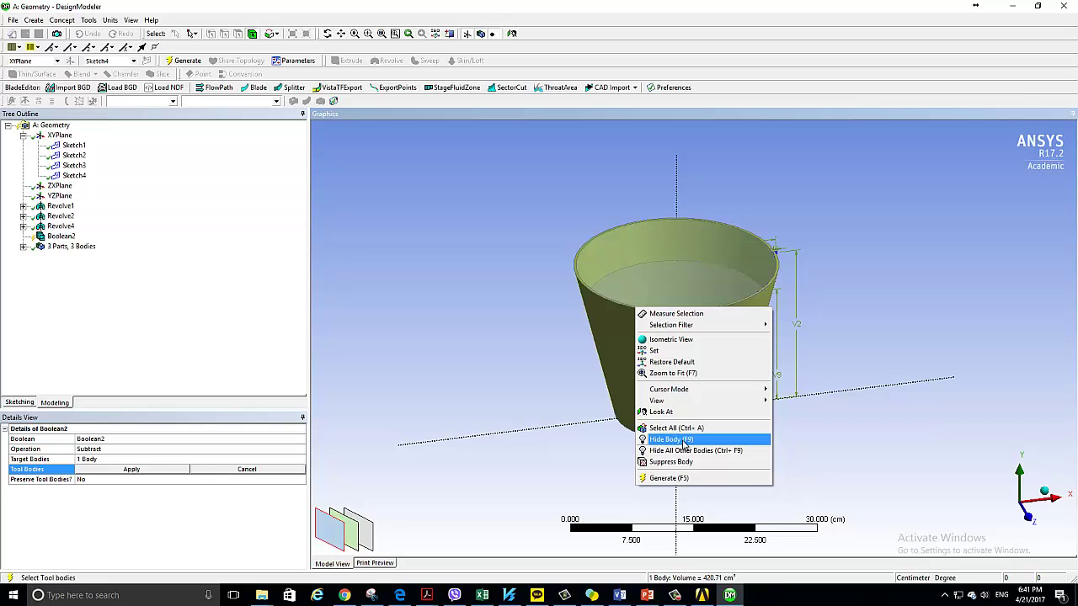
{"action": "left_click", "coordinate": [684, 439]}
{"action": "left_click", "coordinate": [643, 330]}
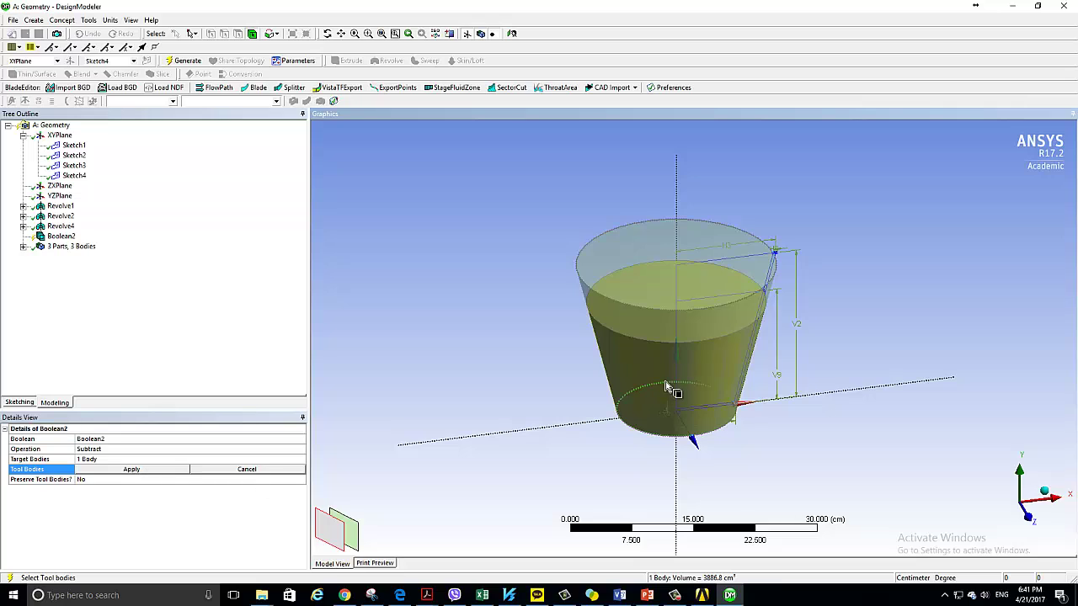
{"action": "left_click", "coordinate": [670, 389]}
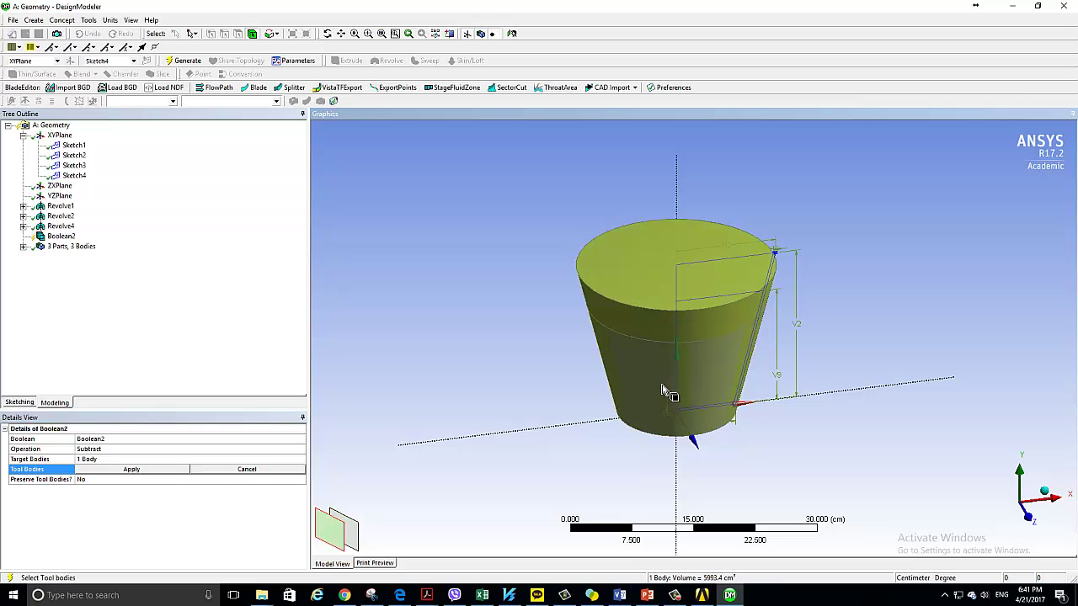
{"action": "left_click", "coordinate": [643, 320], "text": "ctrl"}
{"action": "left_click", "coordinate": [644, 329], "text": "ctrl"}
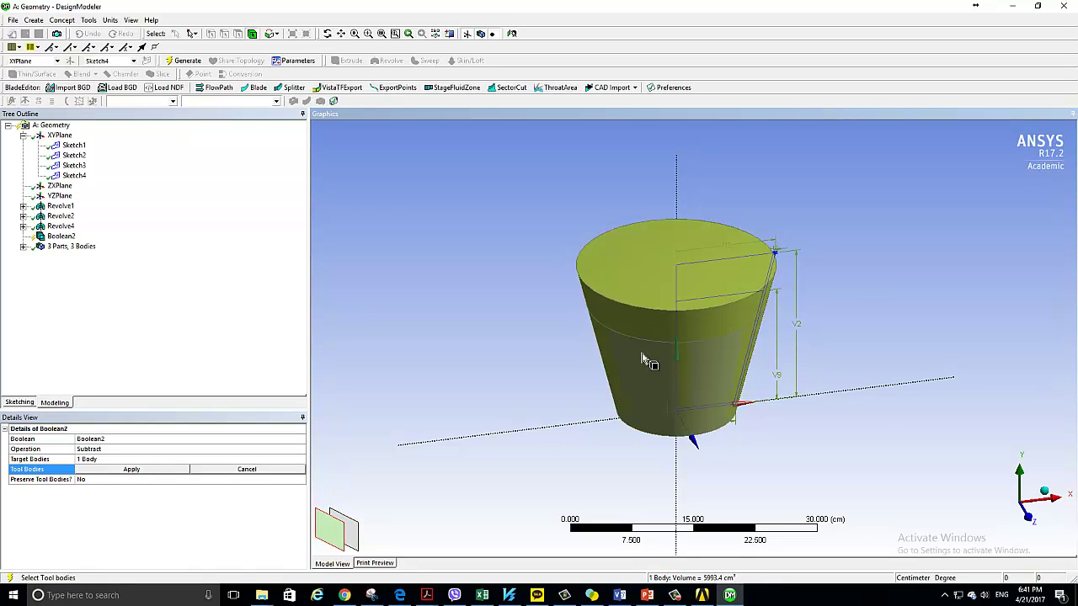
{"action": "left_click", "coordinate": [135, 468]}
Step: Reset Boolean2's target to only the hollow cup body
{"action": "left_click", "coordinate": [118, 459]}
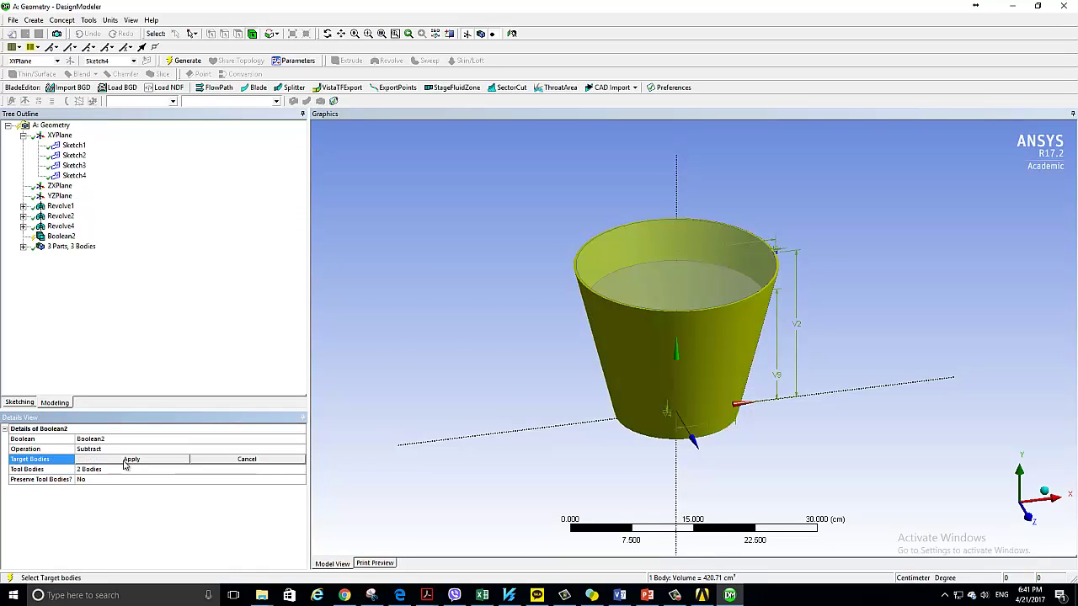
{"action": "left_click", "coordinate": [640, 327]}
{"action": "right_click", "coordinate": [436, 261]}
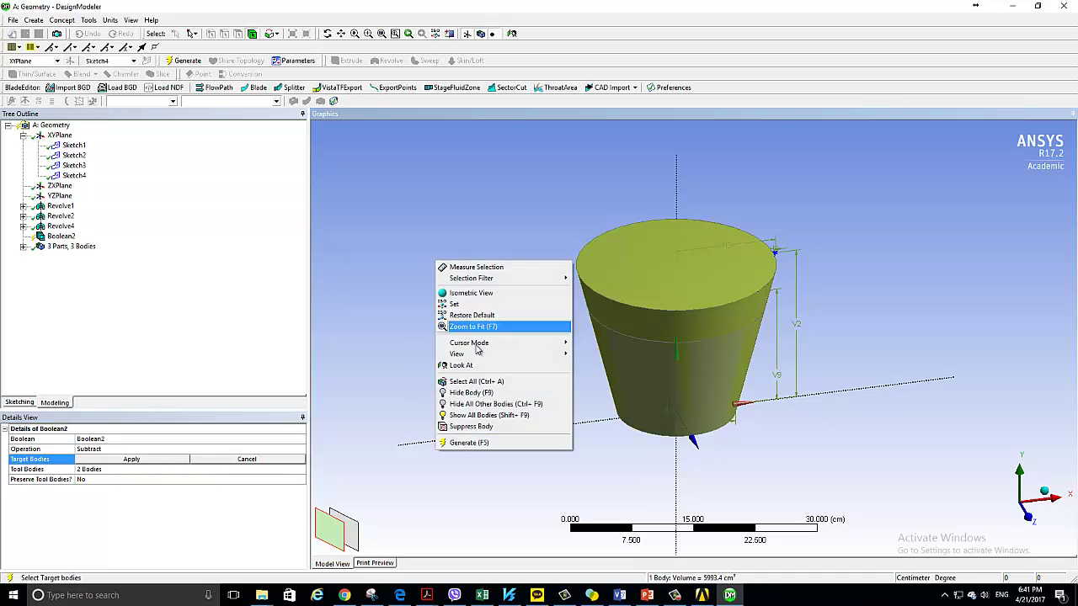
{"action": "left_click", "coordinate": [472, 414]}
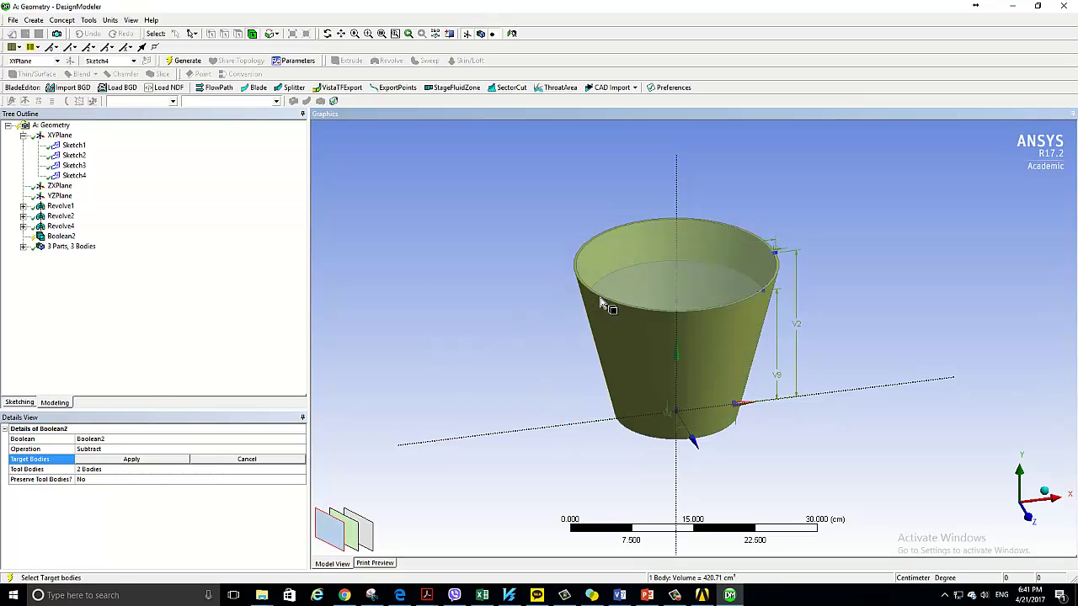
{"action": "left_click", "coordinate": [143, 459]}
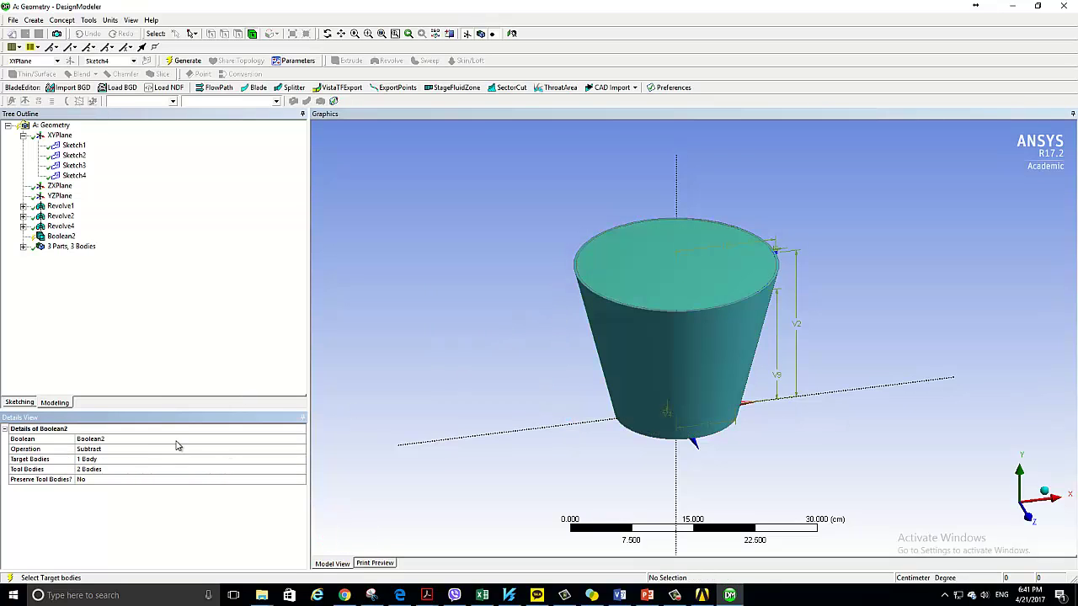
Step: Set Preserve Tool Bodies to Yes, generate Boolean2, and hide the cup body
{"action": "left_click", "coordinate": [130, 480]}
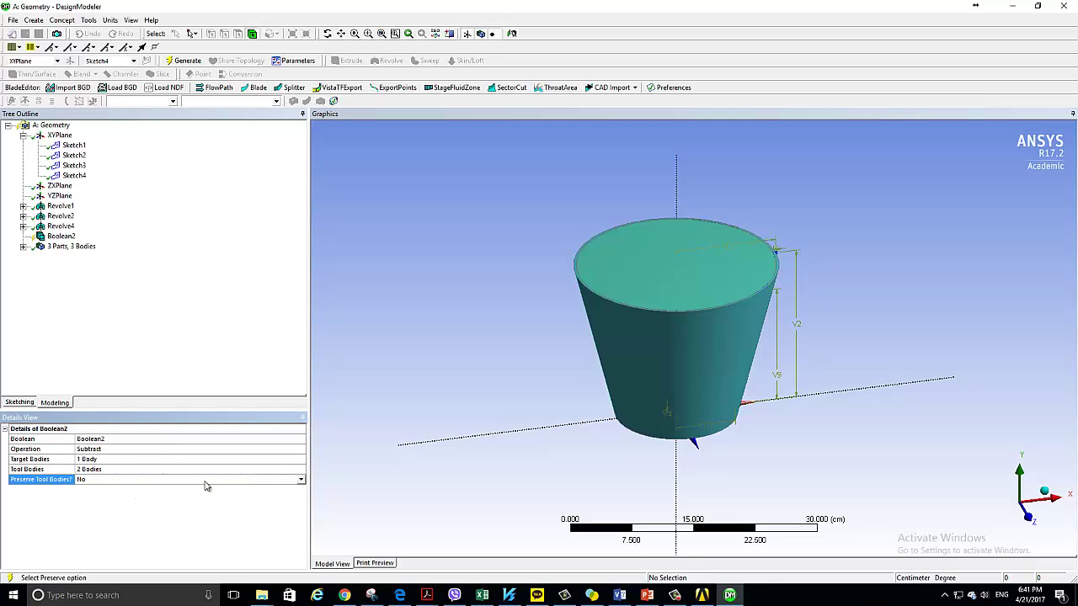
{"action": "left_click", "coordinate": [302, 480]}
{"action": "left_click", "coordinate": [99, 489]}
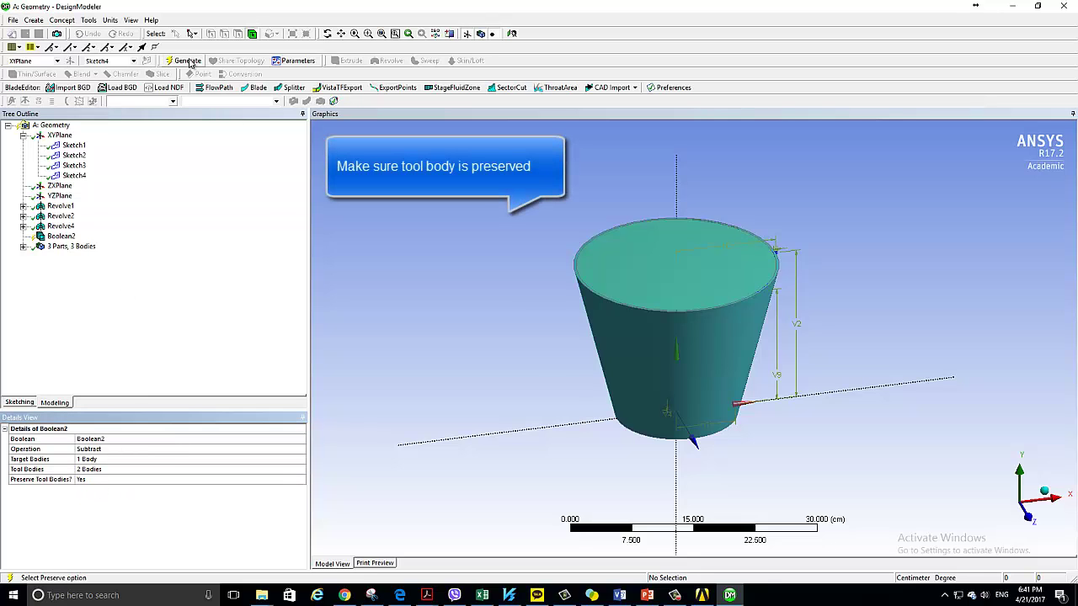
{"action": "left_click", "coordinate": [183, 61]}
{"action": "mouse_move", "coordinate": [494, 258]}
{"action": "middle_mouse_down"}
{"action": "mouse_move", "coordinate": [460, 215]}
{"action": "mouse_move", "coordinate": [470, 242]}
{"action": "middle_mouse_up"}
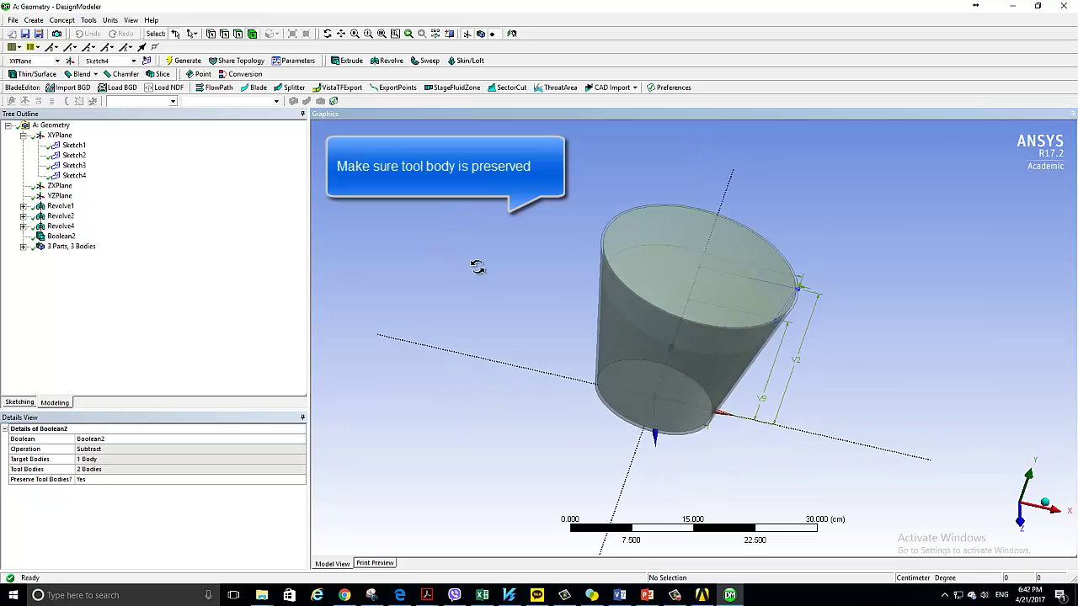
{"action": "left_click", "coordinate": [659, 294]}
{"action": "right_click", "coordinate": [657, 289]}
{"action": "left_click", "coordinate": [692, 470]}
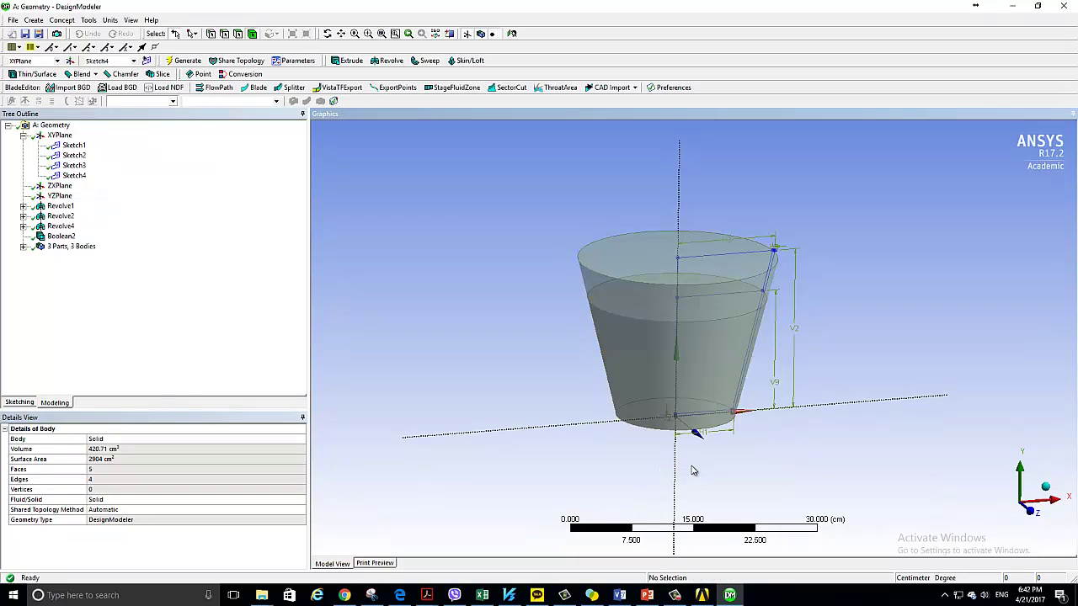
Step: Start Boolean3 with the inner body as tool and the outer cup body as target
{"action": "left_click", "coordinate": [33, 19]}
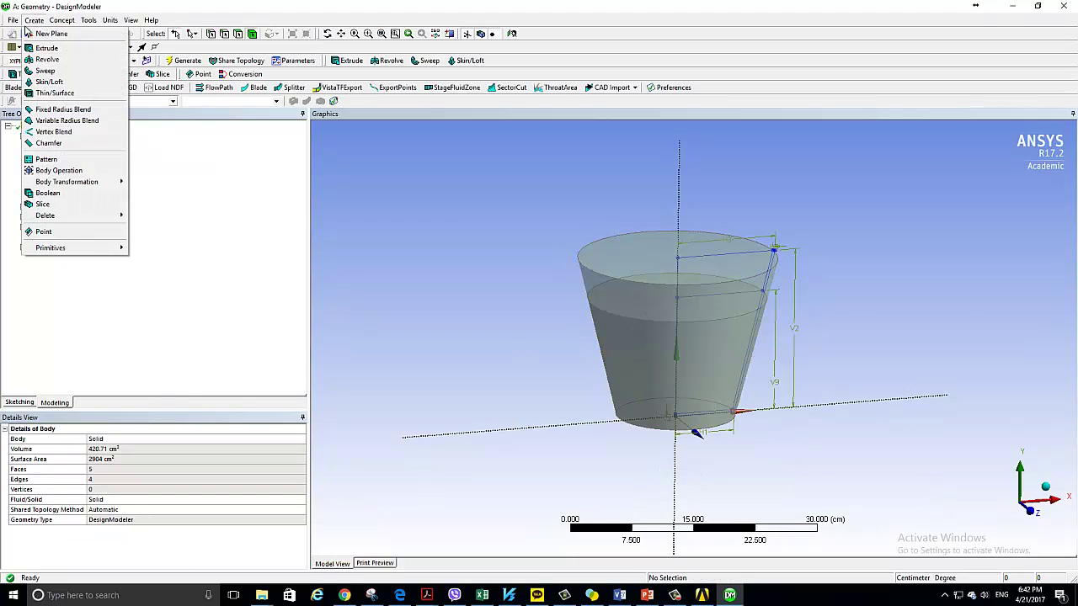
{"action": "left_click", "coordinate": [59, 193]}
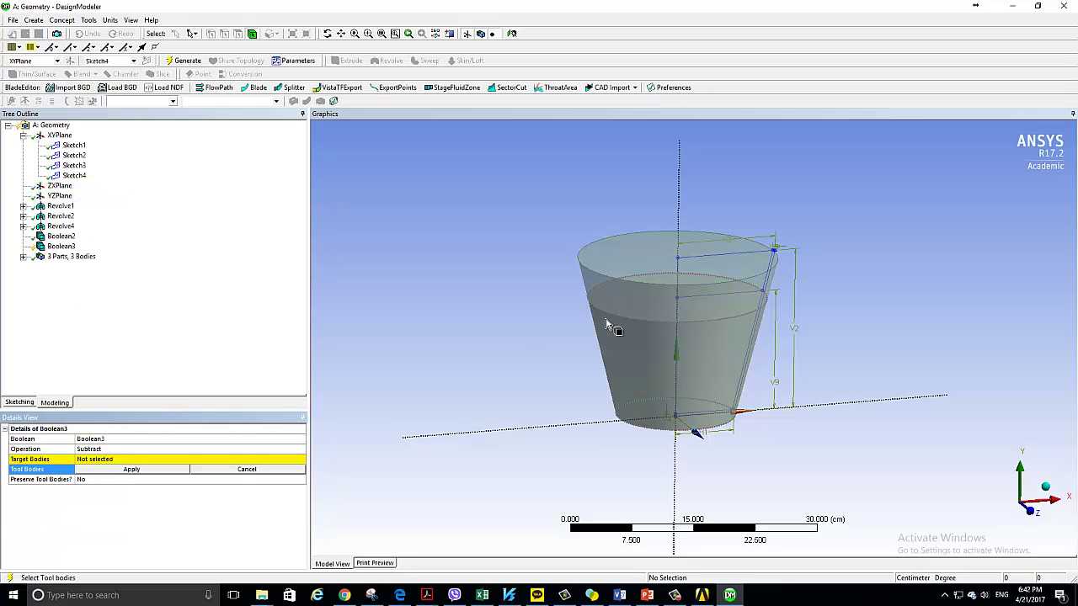
{"action": "left_click", "coordinate": [726, 374]}
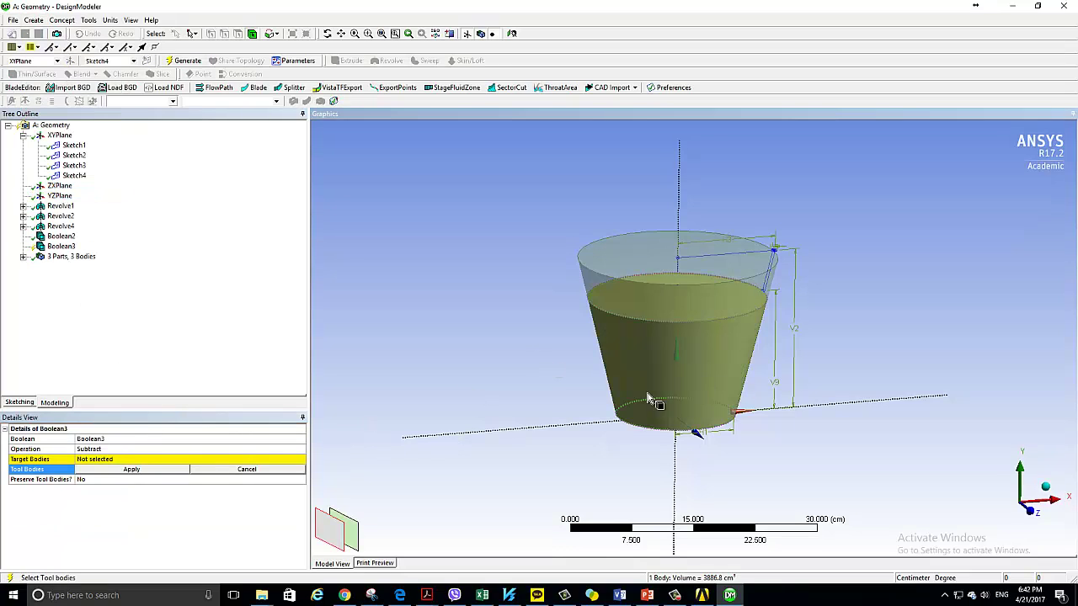
{"action": "left_click", "coordinate": [131, 469]}
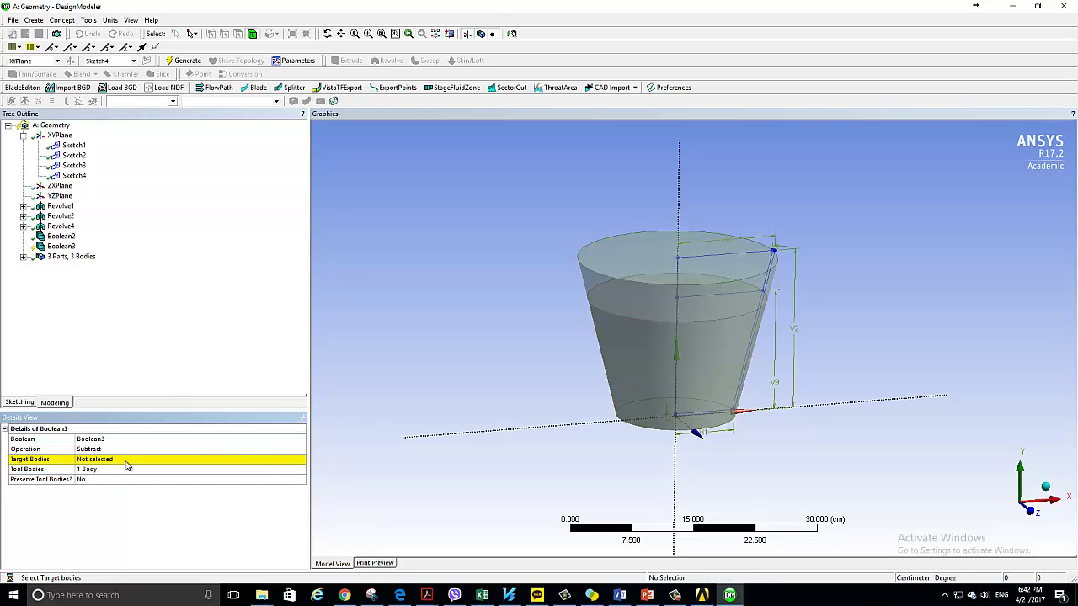
{"action": "left_click", "coordinate": [589, 290]}
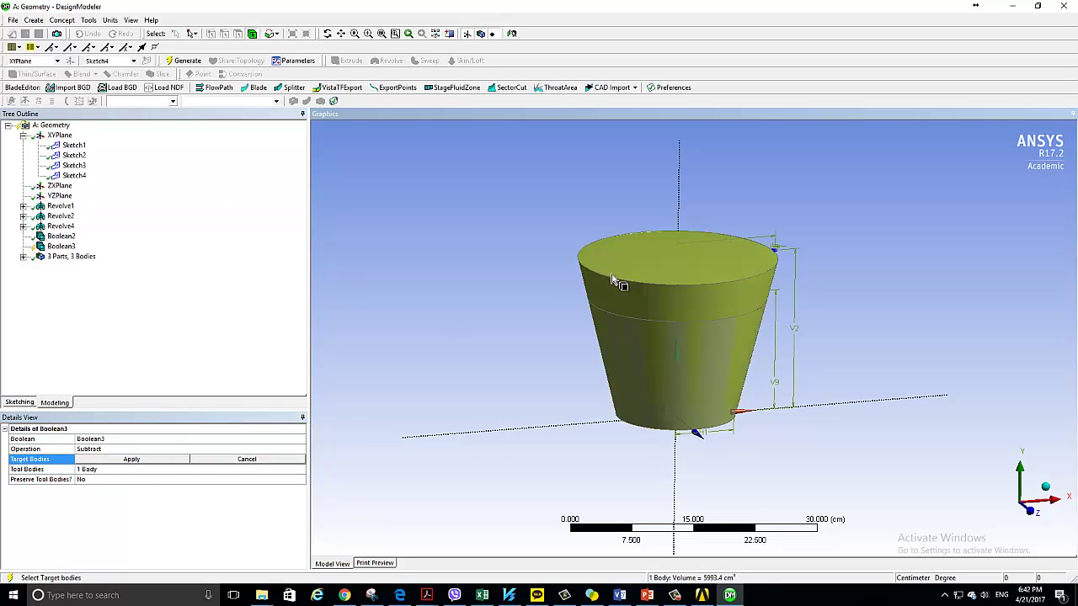
{"action": "left_click", "coordinate": [131, 459]}
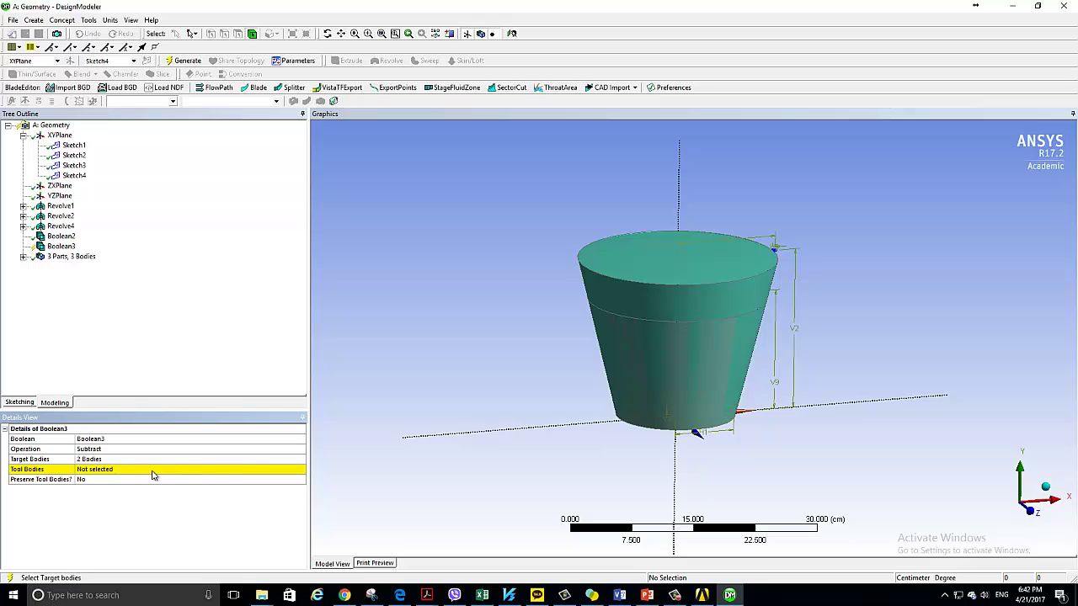
Step: Reconfirm the inner tool and outer target, preserve the tool body, and generate Boolean3
{"action": "left_click", "coordinate": [145, 470]}
{"action": "left_click", "coordinate": [655, 385]}
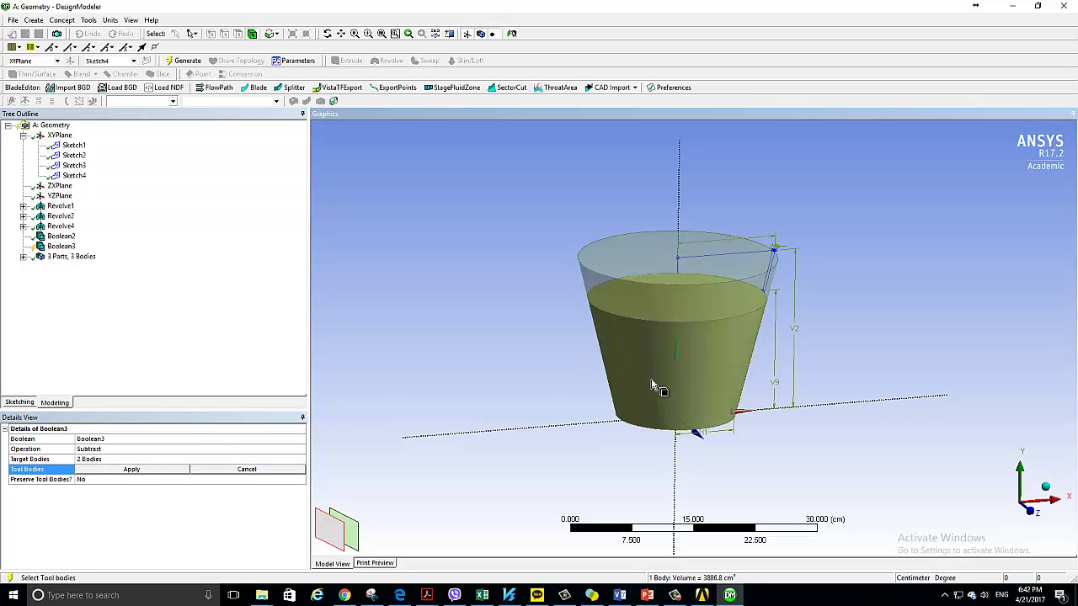
{"action": "left_click", "coordinate": [169, 468]}
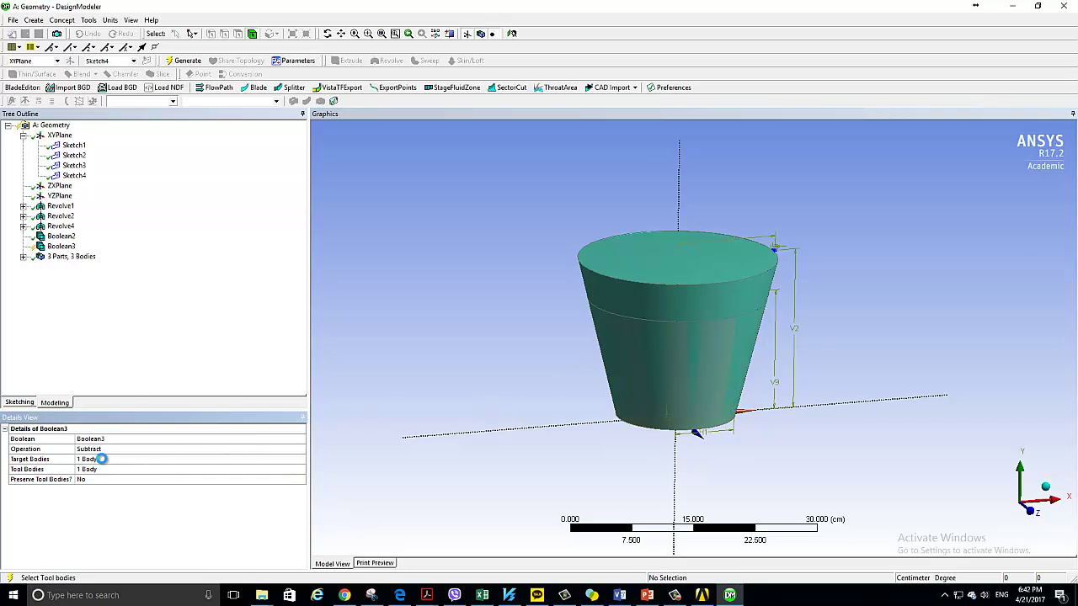
{"action": "left_click", "coordinate": [101, 459]}
{"action": "left_click", "coordinate": [96, 472]}
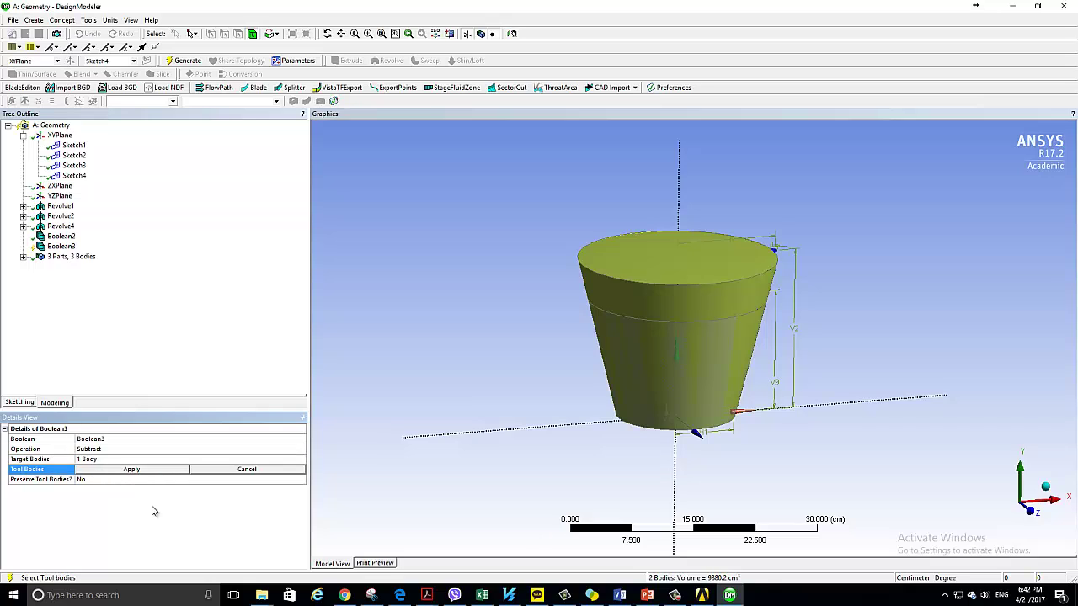
{"action": "left_click", "coordinate": [125, 480]}
{"action": "left_click", "coordinate": [300, 481]}
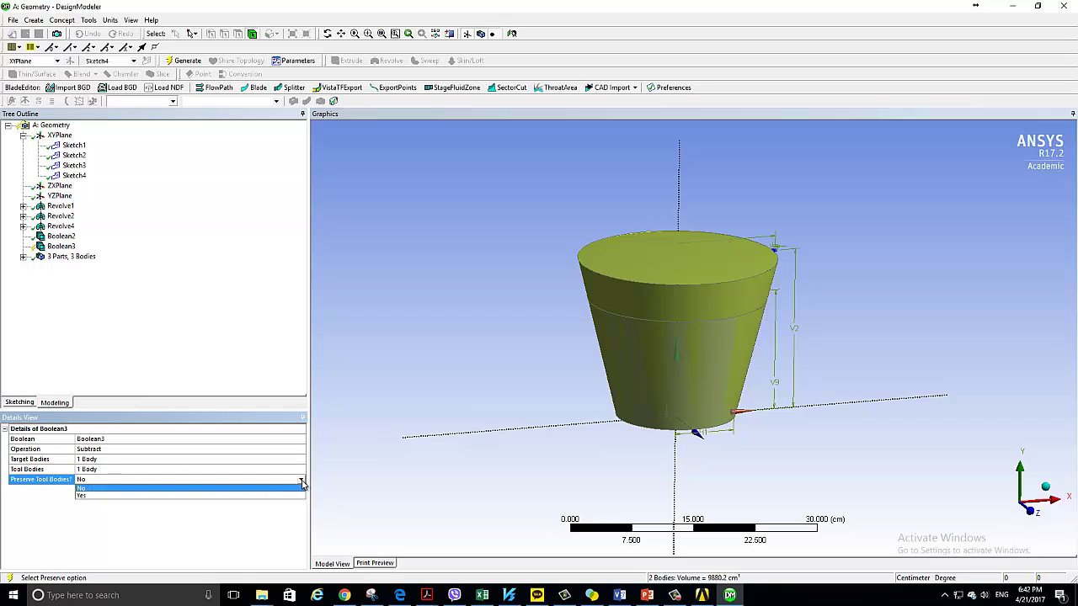
{"action": "left_click", "coordinate": [258, 495]}
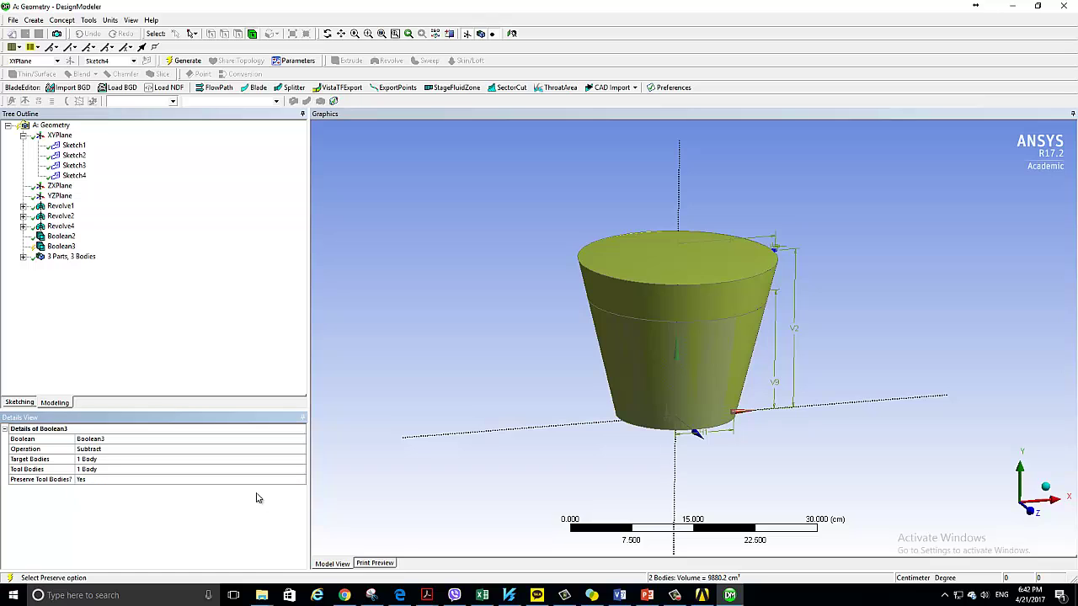
{"action": "left_click", "coordinate": [187, 61]}
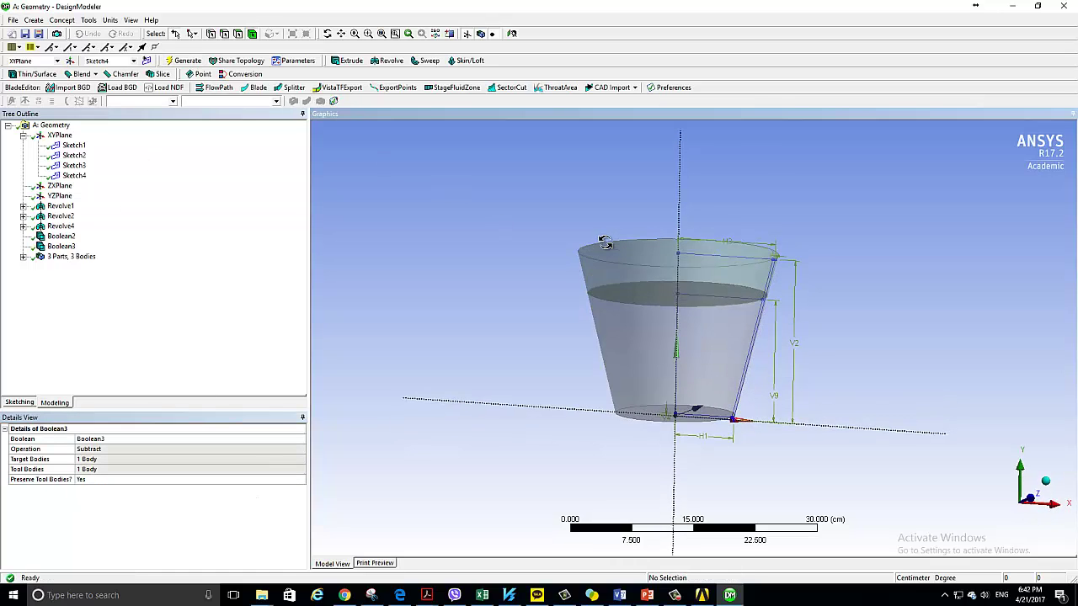
{"action": "left_click", "coordinate": [629, 278]}
{"action": "left_click", "coordinate": [660, 339]}
{"action": "left_click", "coordinate": [654, 268]}
{"action": "left_click", "coordinate": [645, 316]}
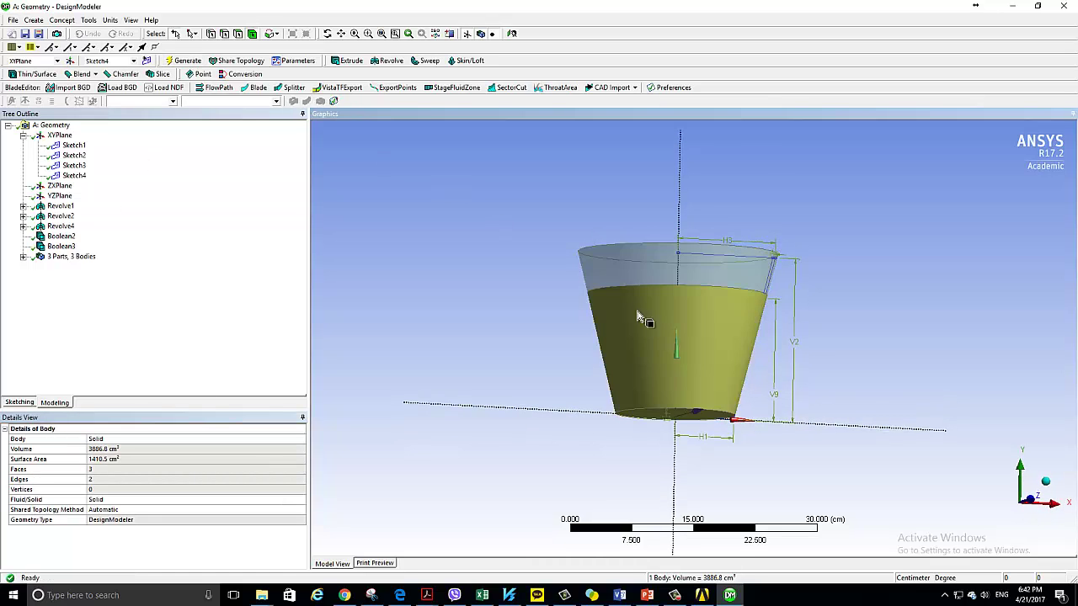
{"action": "left_click", "coordinate": [571, 324]}
{"action": "left_click", "coordinate": [476, 242]}
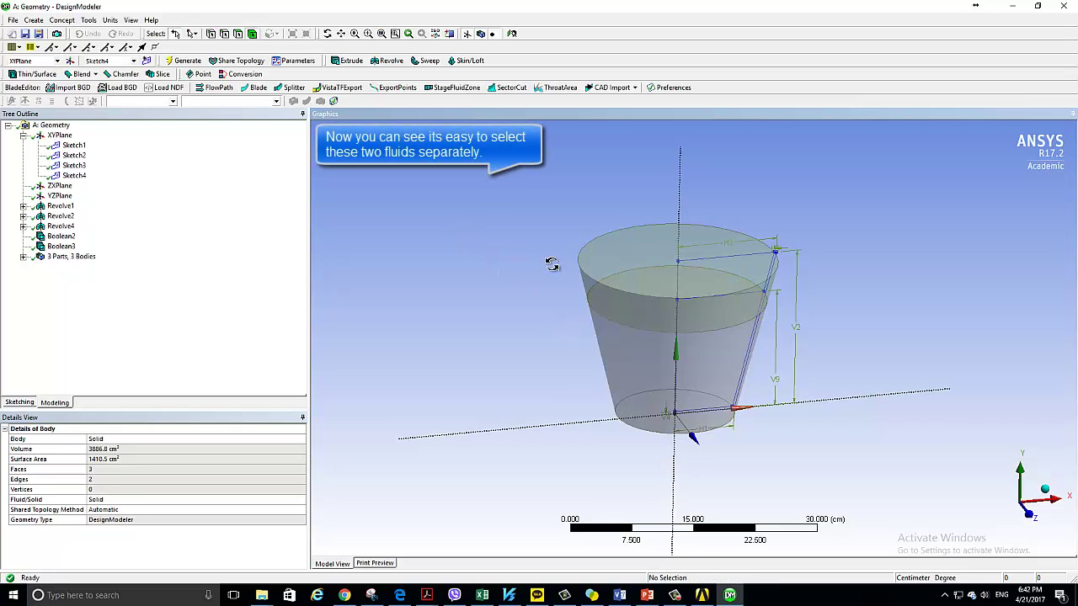
{"action": "left_click_drag", "start_coordinate": [551, 264], "coordinate": [472, 229]}
{"action": "right_click", "coordinate": [460, 221]}
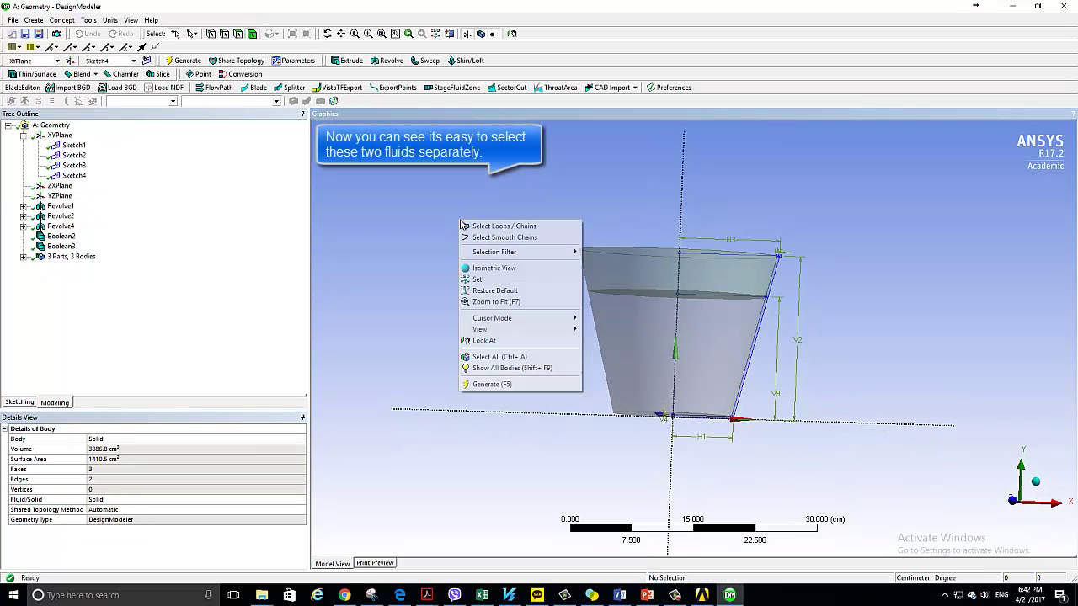
{"action": "left_click", "coordinate": [526, 370]}
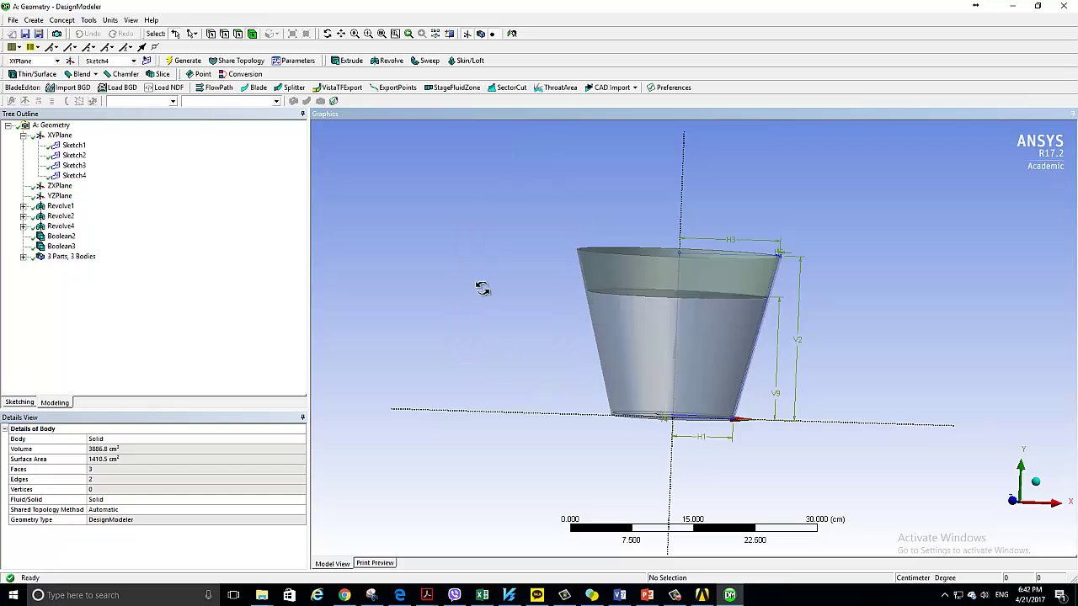
{"action": "middle_click_drag", "start_coordinate": [481, 287], "coordinate": [483, 308]}
{"action": "left_click", "coordinate": [633, 313]}
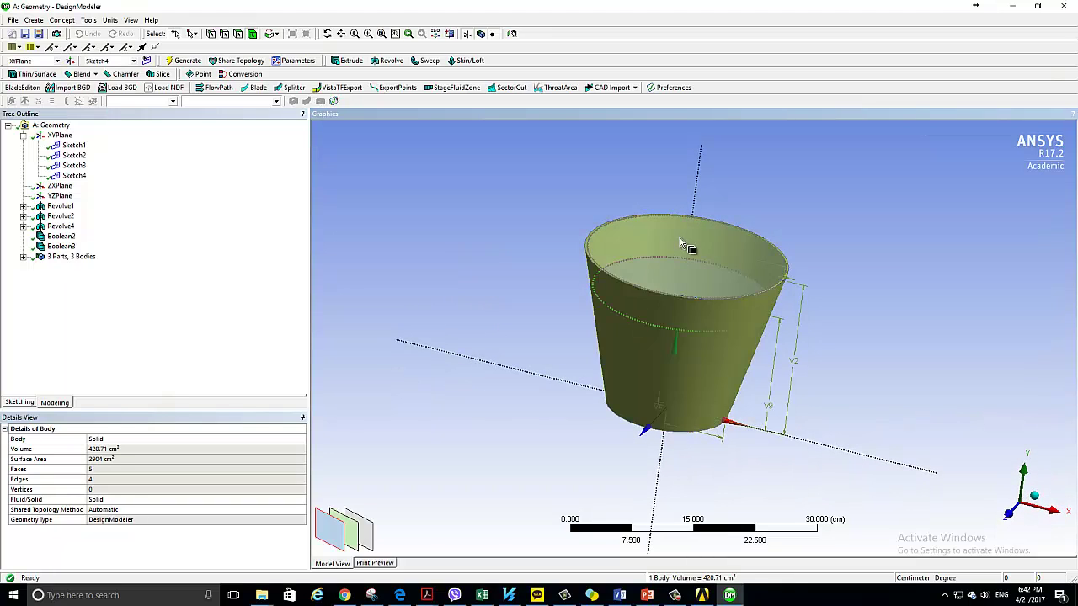
{"action": "left_click", "coordinate": [838, 331]}
{"action": "mouse_move", "coordinate": [839, 331]}
{"action": "middle_mouse_down"}
{"action": "mouse_move", "coordinate": [747, 254]}
{"action": "mouse_move", "coordinate": [901, 266]}
{"action": "middle_mouse_up"}
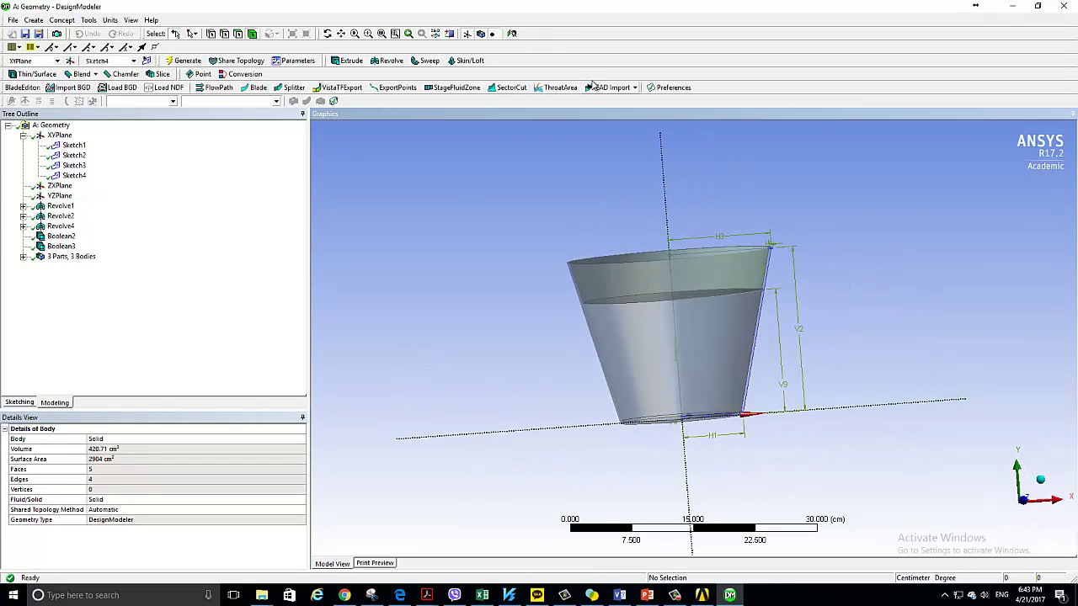
{"action": "left_click", "coordinate": [512, 34]}
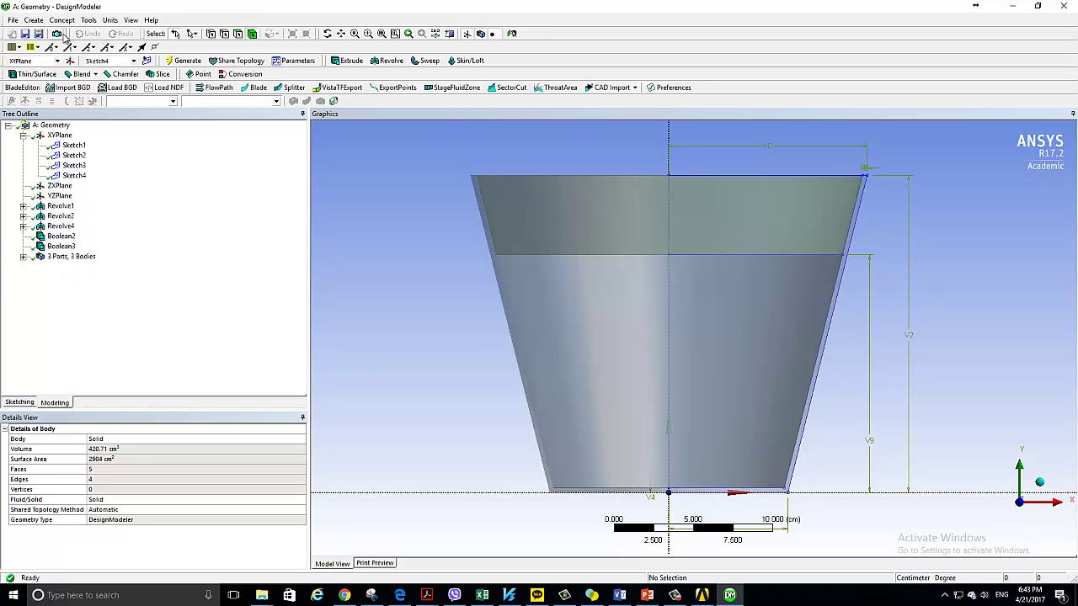
Step: Create Slice1 cutting all bodies by the XYPlane
{"action": "left_click", "coordinate": [34, 20]}
{"action": "left_click", "coordinate": [42, 204]}
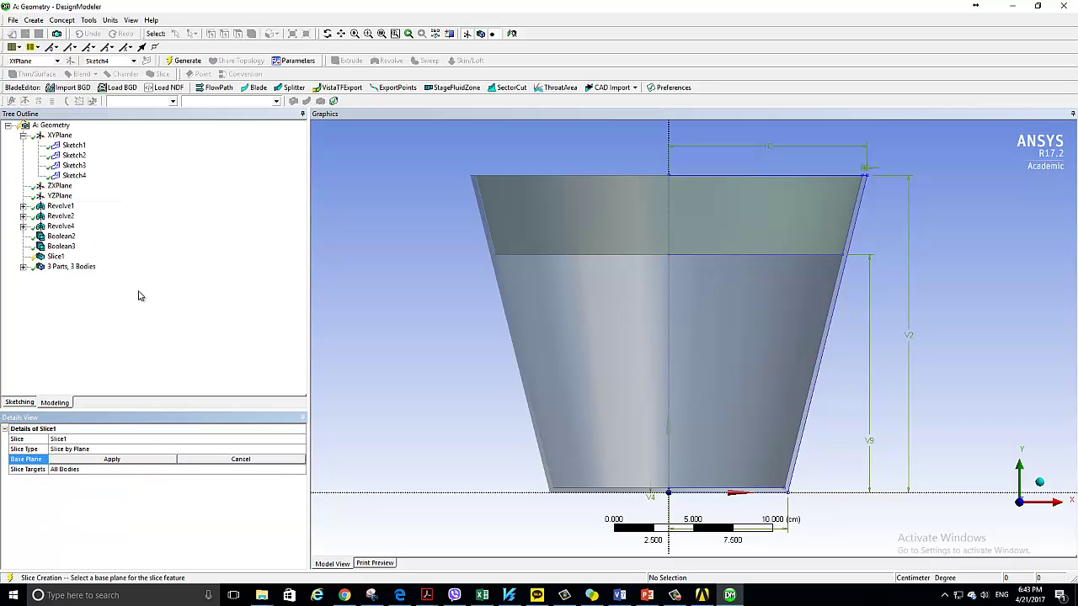
{"action": "left_click", "coordinate": [98, 460]}
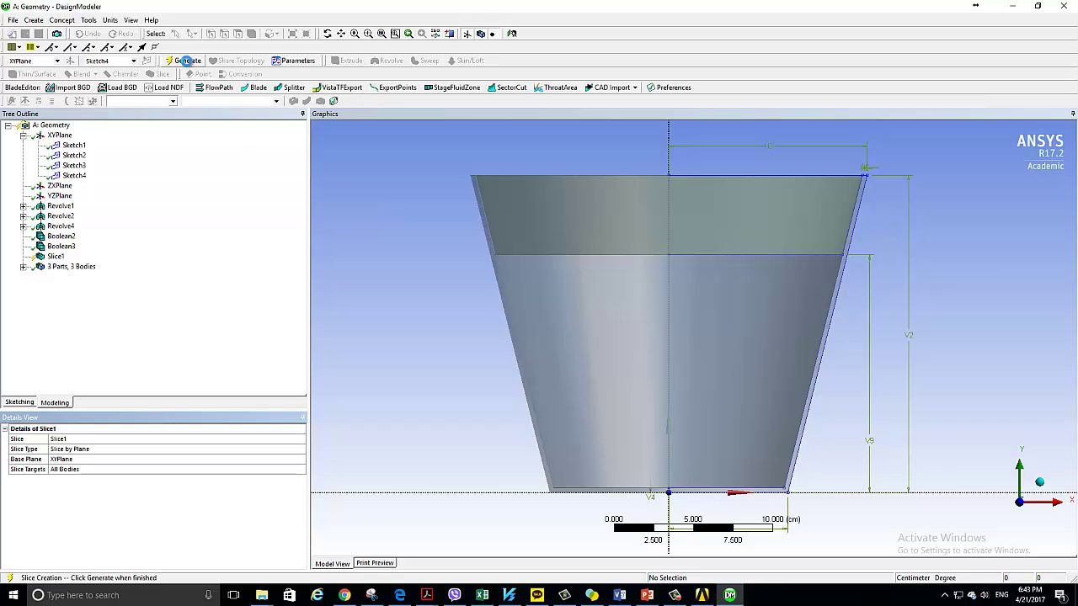
{"action": "mouse_move", "coordinate": [442, 257]}
{"action": "middle_mouse_down"}
{"action": "mouse_move", "coordinate": [440, 318]}
{"action": "mouse_move", "coordinate": [438, 304]}
{"action": "mouse_move", "coordinate": [479, 257]}
{"action": "middle_mouse_up"}
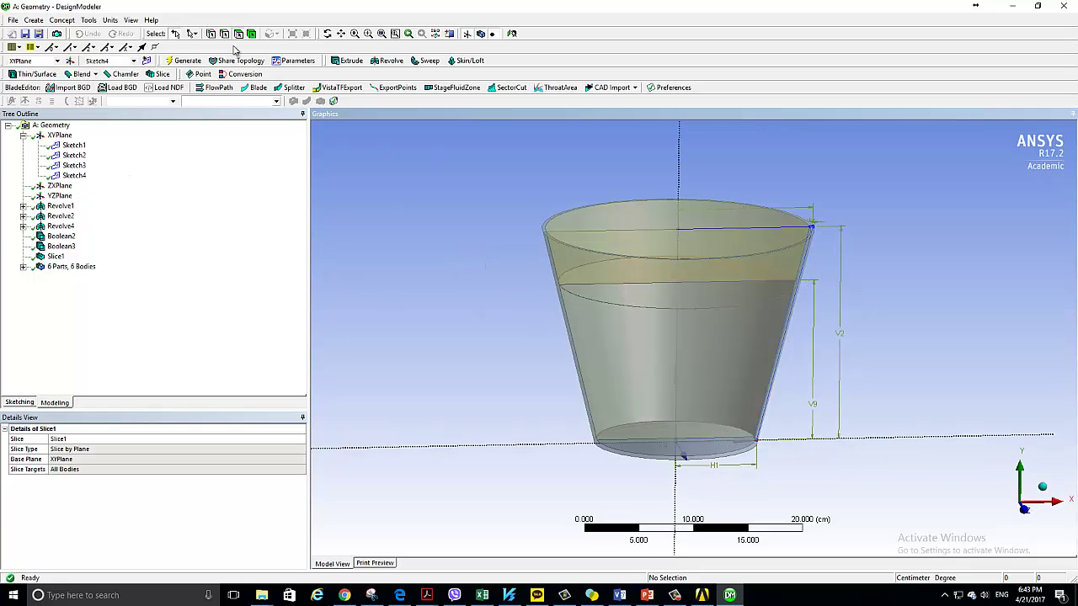
Step: Suppress one cup body, then invert the suppressed body set
{"action": "left_click", "coordinate": [678, 329]}
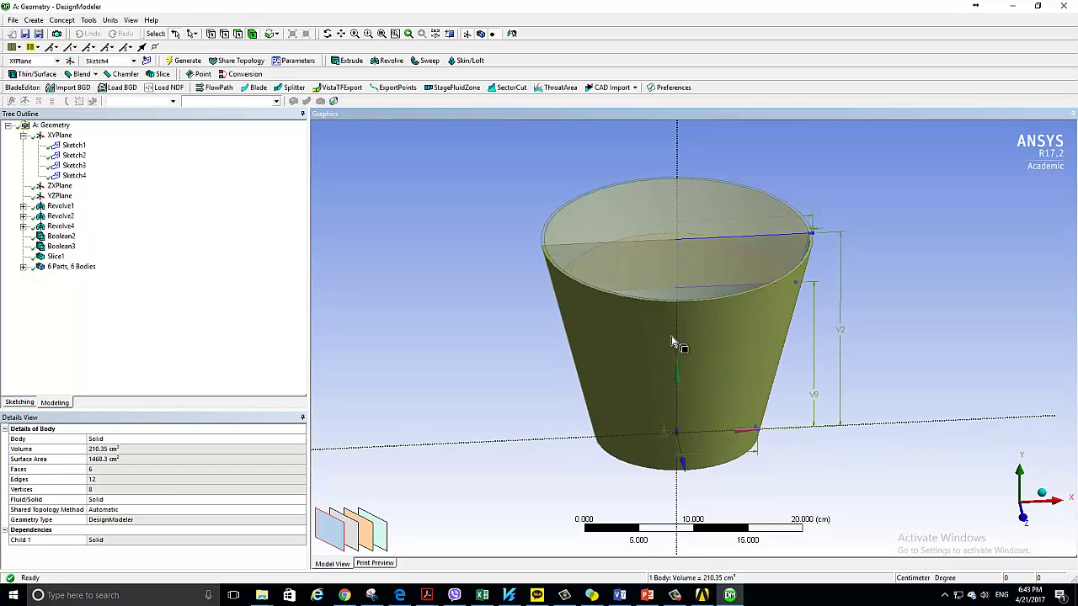
{"action": "right_click", "coordinate": [675, 336]}
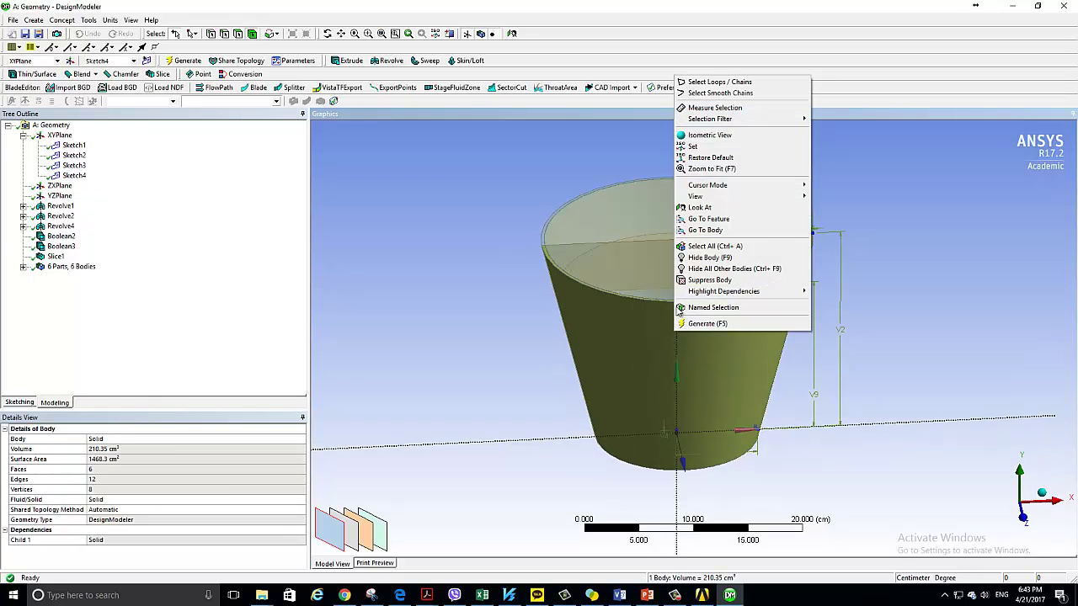
{"action": "left_click", "coordinate": [705, 281]}
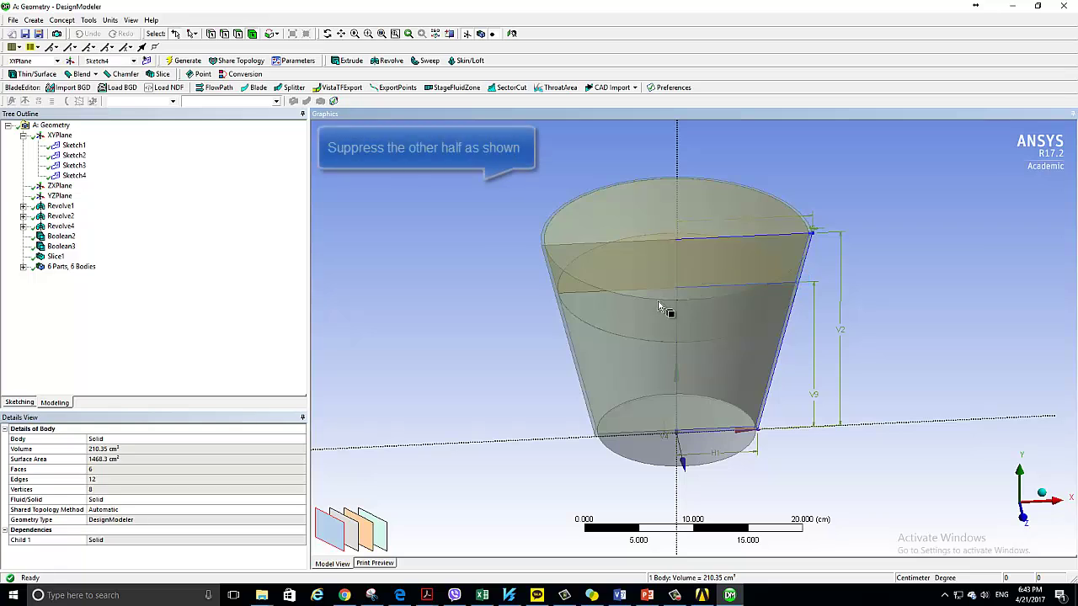
{"action": "left_click", "coordinate": [664, 312]}
{"action": "right_click", "coordinate": [664, 314]}
{"action": "left_click", "coordinate": [693, 266]}
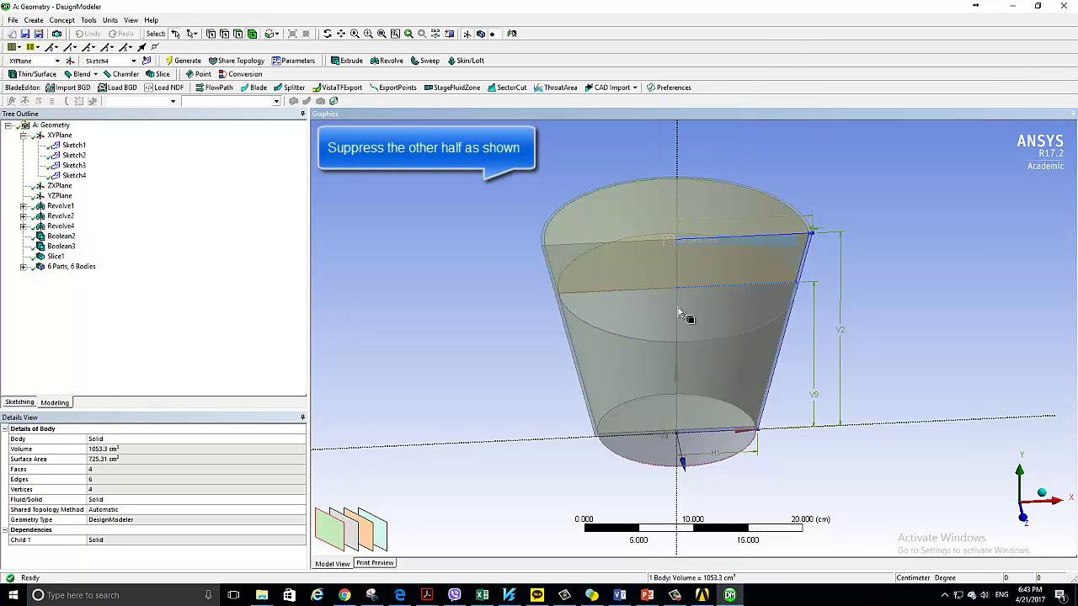
Step: Suppress the restored lower body and look straight onto the XY plane
{"action": "left_click", "coordinate": [677, 354]}
{"action": "right_click", "coordinate": [682, 349]}
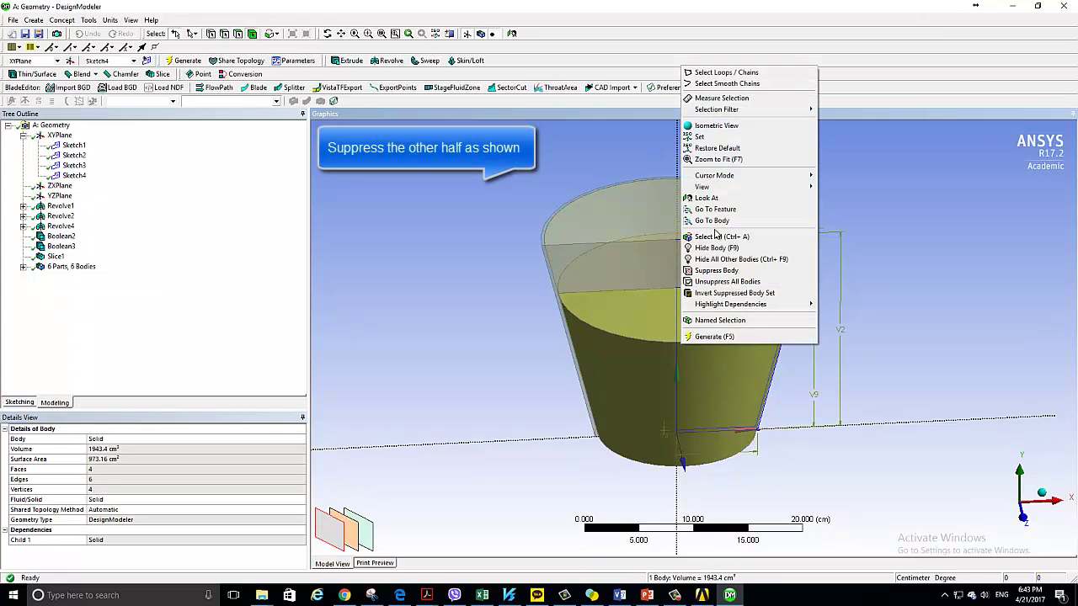
{"action": "left_click", "coordinate": [729, 271]}
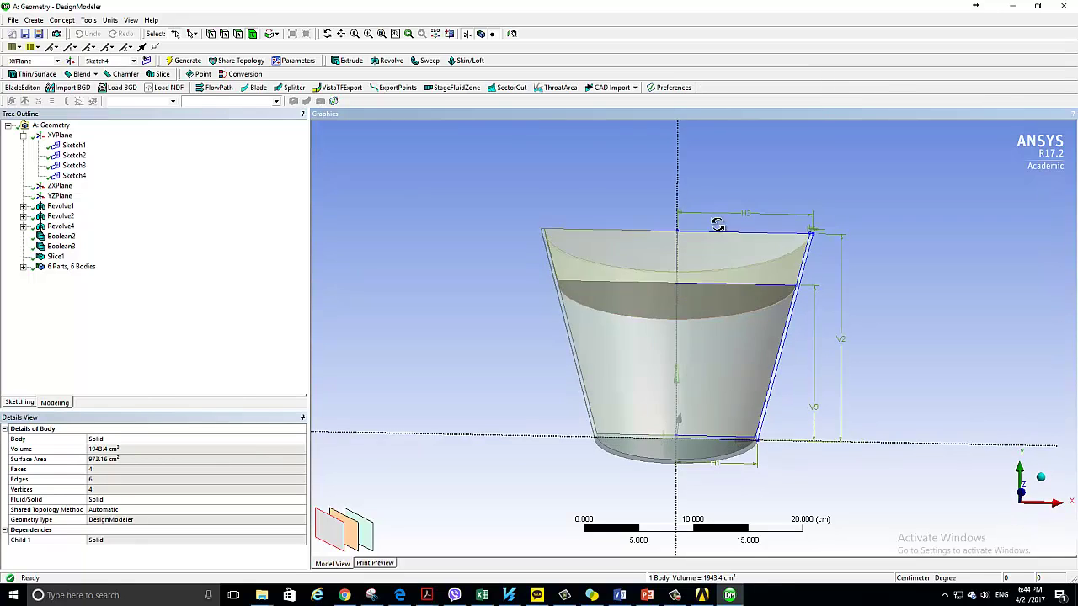
{"action": "mouse_move", "coordinate": [715, 221]}
{"action": "middle_mouse_down"}
{"action": "mouse_move", "coordinate": [578, 266]}
{"action": "mouse_move", "coordinate": [765, 269]}
{"action": "mouse_move", "coordinate": [729, 277]}
{"action": "mouse_move", "coordinate": [743, 300]}
{"action": "mouse_move", "coordinate": [732, 295]}
{"action": "mouse_move", "coordinate": [726, 309]}
{"action": "mouse_move", "coordinate": [716, 298]}
{"action": "mouse_move", "coordinate": [722, 315]}
{"action": "mouse_move", "coordinate": [706, 305]}
{"action": "mouse_move", "coordinate": [724, 301]}
{"action": "mouse_move", "coordinate": [734, 313]}
{"action": "middle_mouse_up"}
{"action": "scroll", "coordinate": [735, 312], "scroll_direction": "up", "scroll_amount": 1}
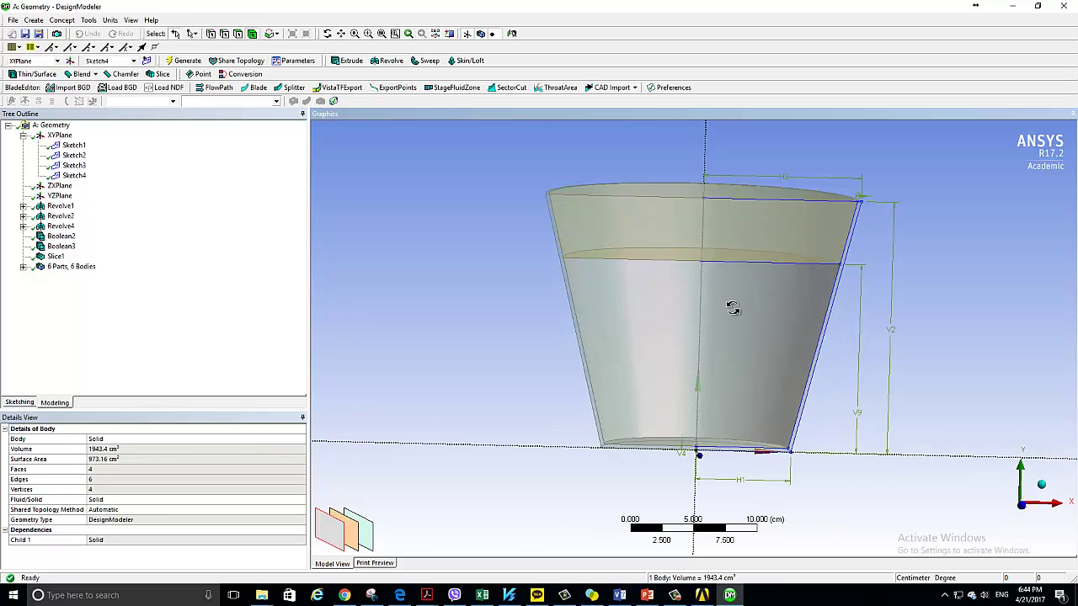
{"action": "scroll", "coordinate": [732, 311], "scroll_direction": "up", "scroll_amount": 1}
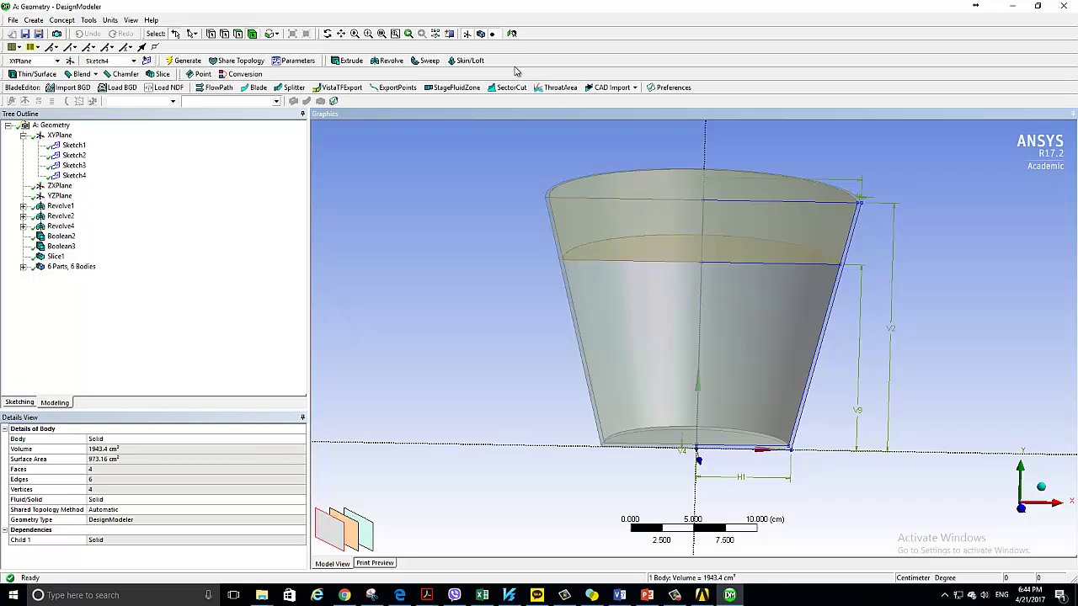
{"action": "left_click", "coordinate": [511, 34]}
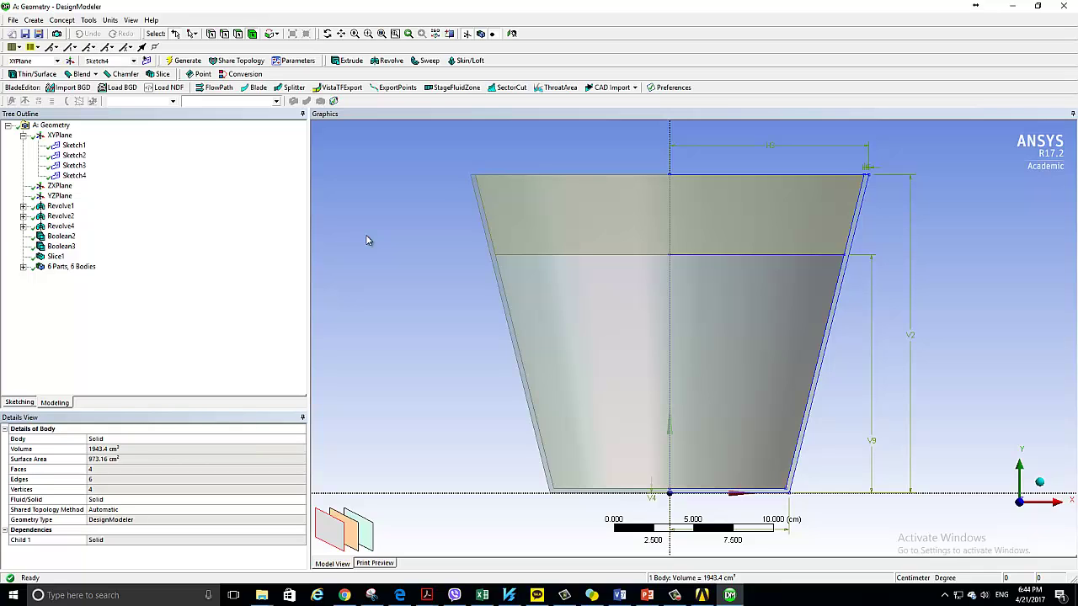
Step: Create and generate Slice2 with YZPlane as the base plane
{"action": "left_click", "coordinate": [31, 21]}
{"action": "left_click", "coordinate": [61, 210]}
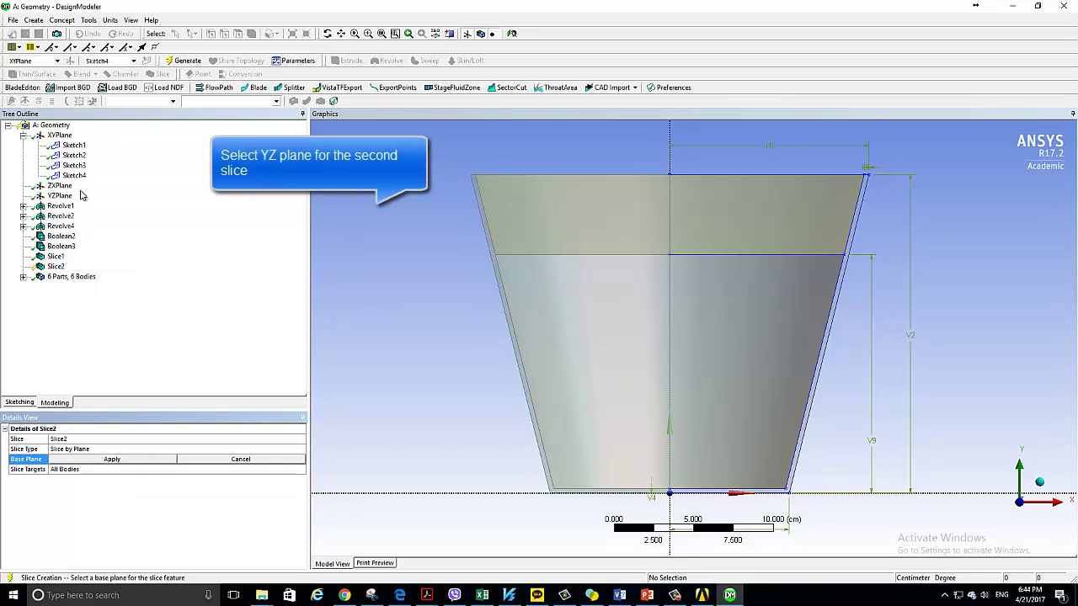
{"action": "left_click", "coordinate": [62, 196]}
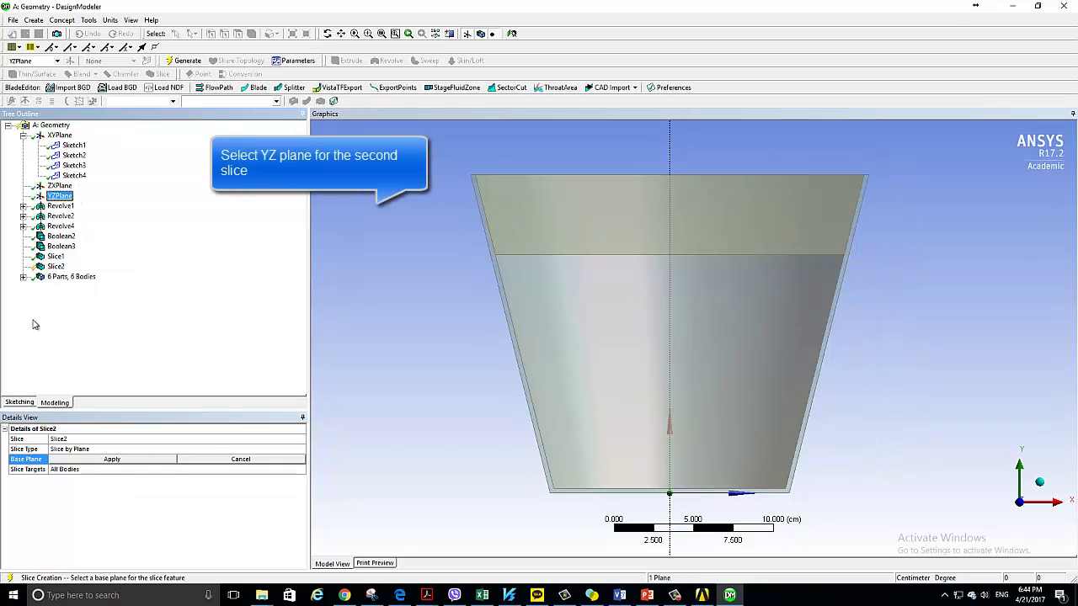
{"action": "left_click", "coordinate": [99, 461]}
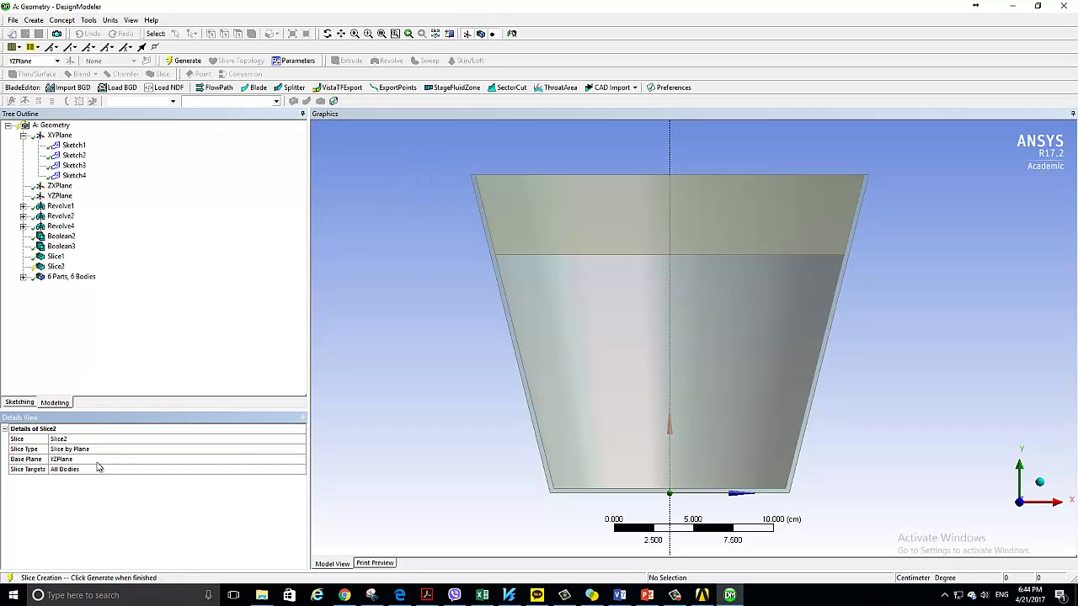
{"action": "left_click", "coordinate": [187, 60]}
Step: Using the Bodies selection filter, suppress two unwanted quarter bodies of the cup
{"action": "mouse_move", "coordinate": [399, 173]}
{"action": "middle_mouse_down"}
{"action": "mouse_move", "coordinate": [423, 243]}
{"action": "mouse_move", "coordinate": [503, 264]}
{"action": "mouse_move", "coordinate": [474, 257]}
{"action": "mouse_move", "coordinate": [514, 211]}
{"action": "middle_mouse_up"}
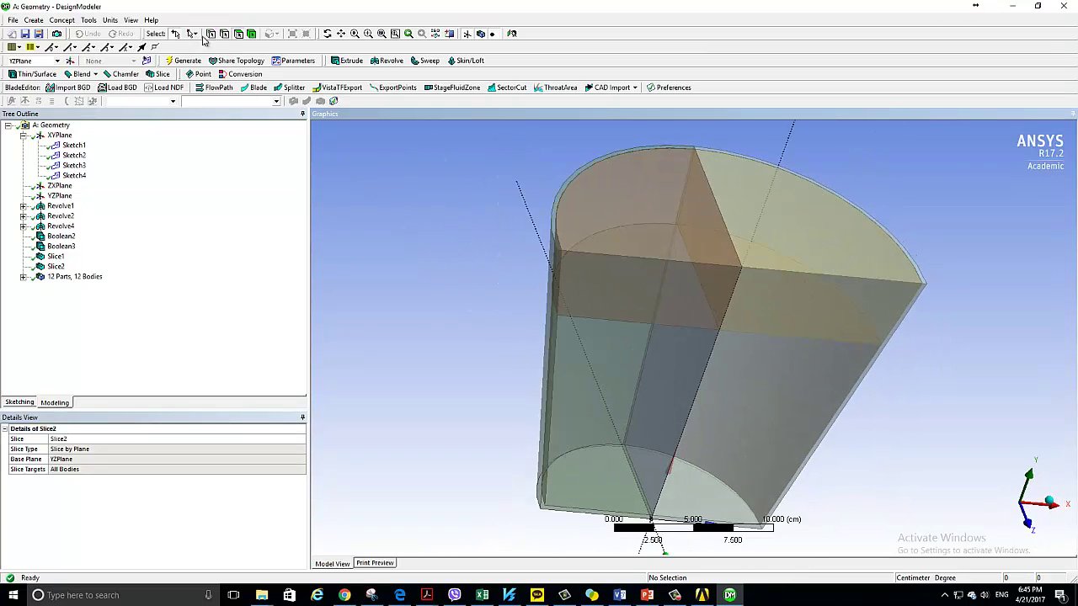
{"action": "left_click", "coordinate": [250, 35]}
{"action": "left_click", "coordinate": [594, 280]}
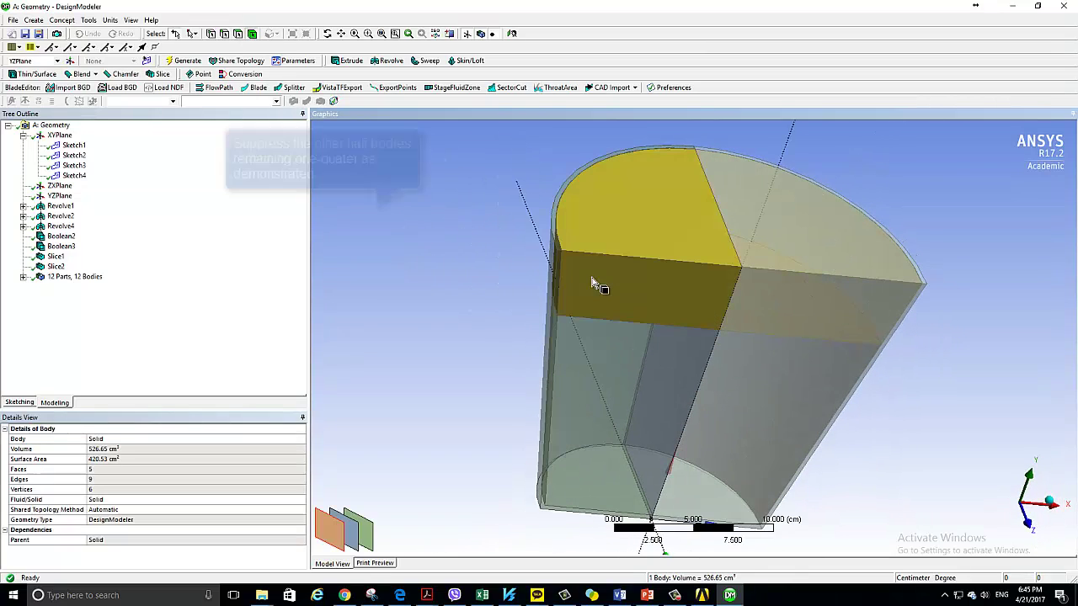
{"action": "right_click", "coordinate": [593, 277]}
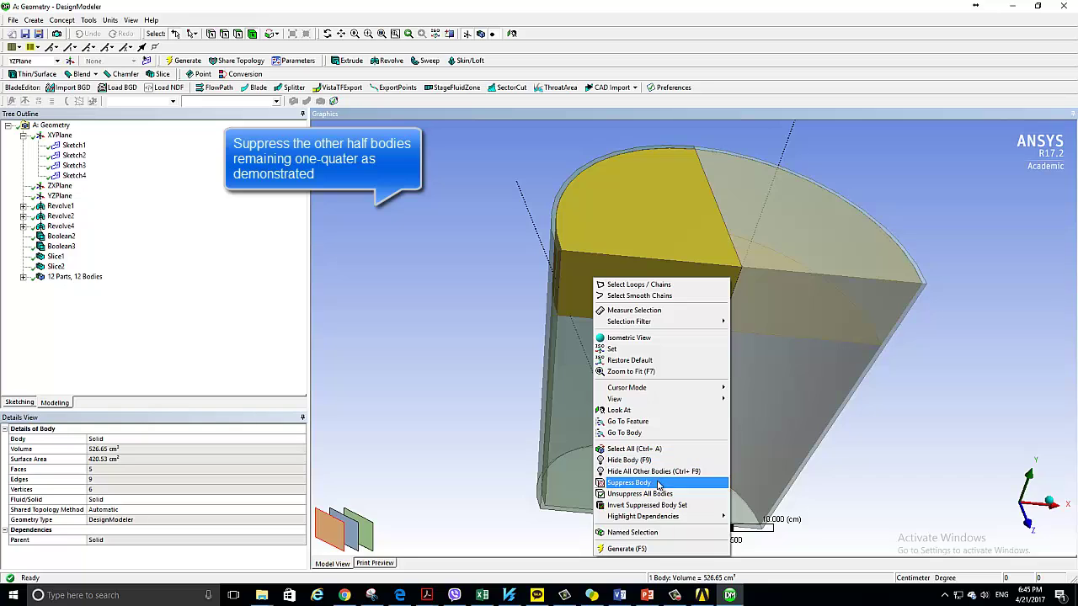
{"action": "left_click", "coordinate": [639, 461]}
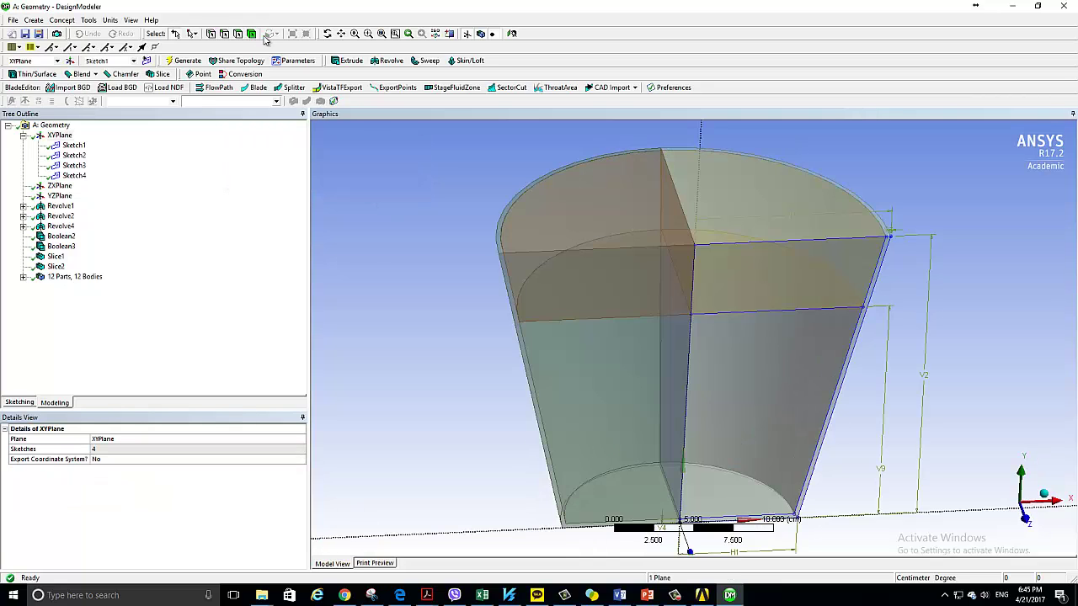
{"action": "left_click", "coordinate": [573, 233]}
{"action": "right_click", "coordinate": [583, 229]}
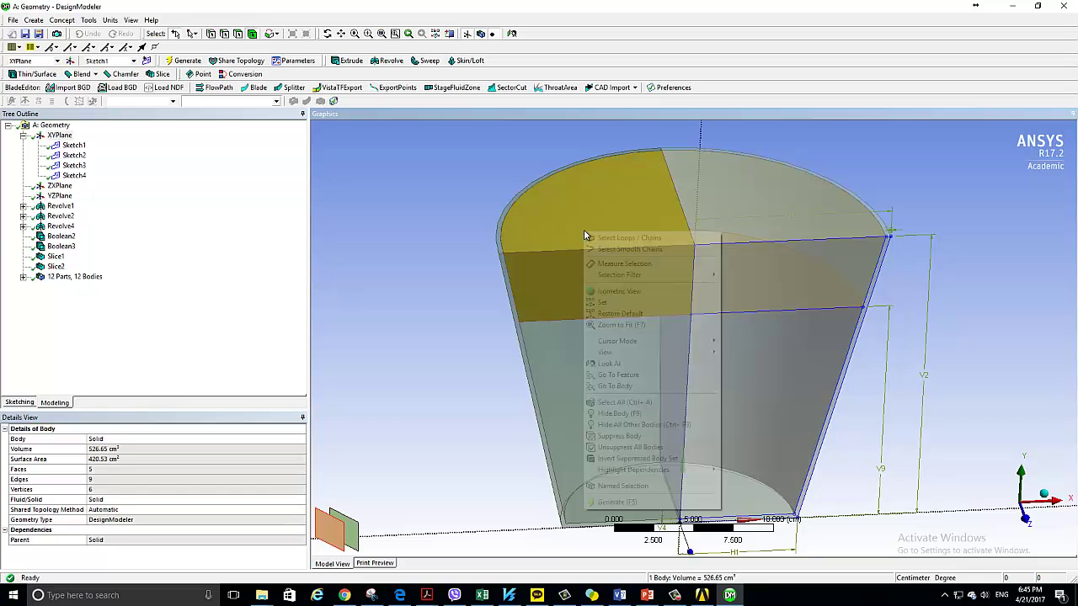
{"action": "left_click", "coordinate": [609, 436]}
Step: Suppress the outer shell and last unwanted body, then look at the XY plane
{"action": "left_click", "coordinate": [536, 226]}
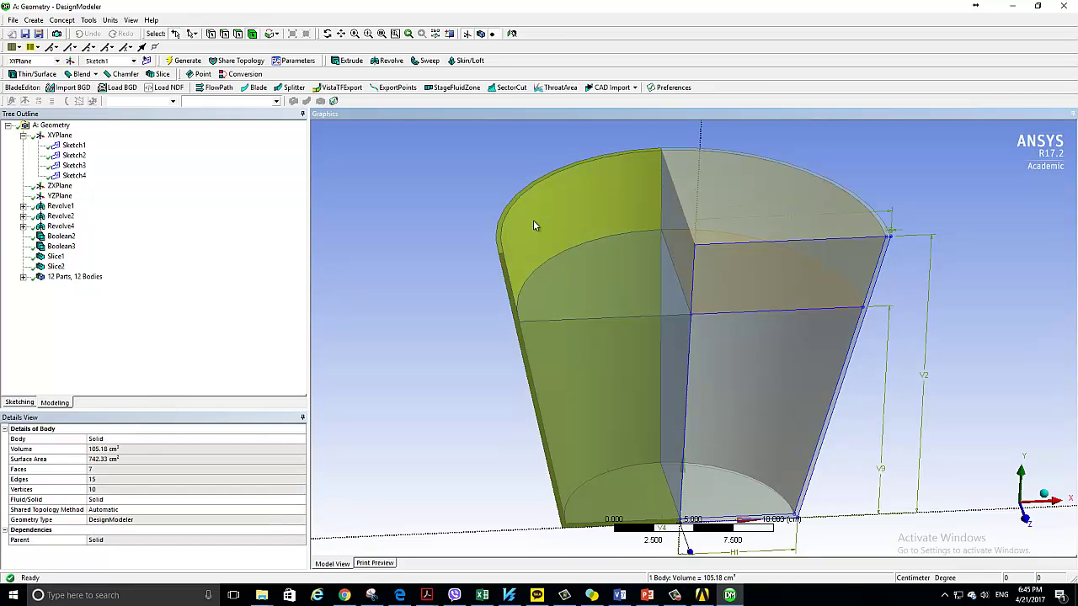
{"action": "right_click", "coordinate": [534, 222]}
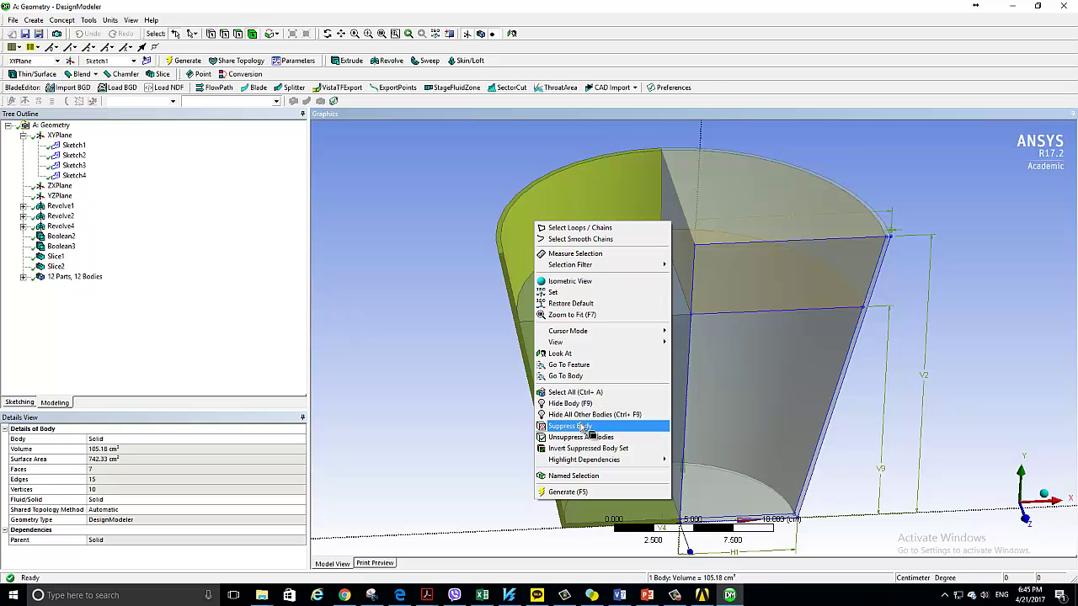
{"action": "left_click", "coordinate": [590, 426]}
{"action": "left_click", "coordinate": [572, 343]}
{"action": "right_click", "coordinate": [574, 345]}
{"action": "left_click", "coordinate": [598, 271]}
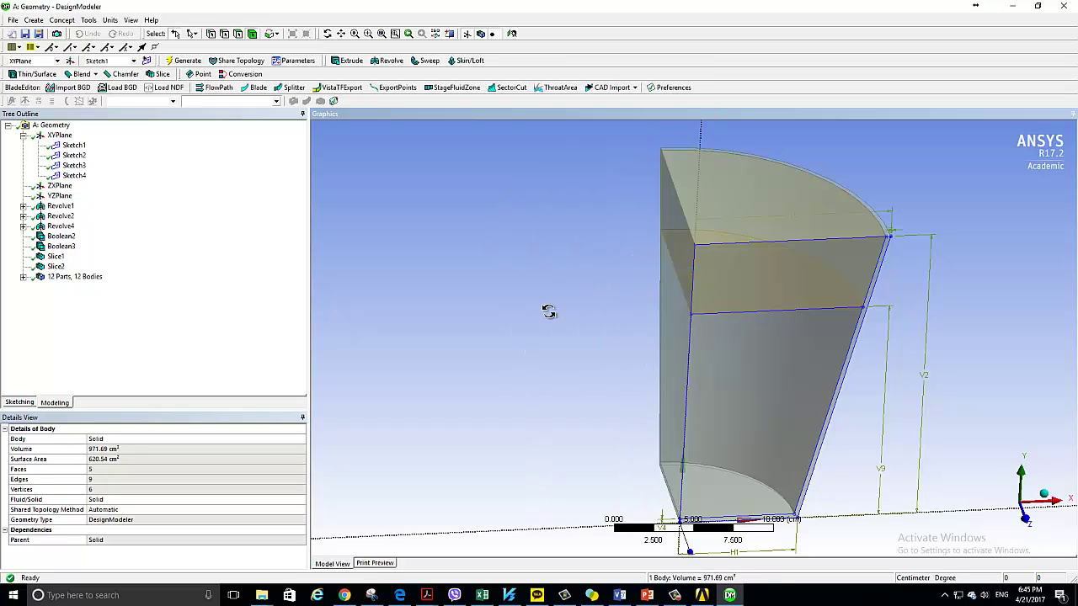
{"action": "mouse_move", "coordinate": [548, 308]}
{"action": "middle_mouse_down"}
{"action": "mouse_move", "coordinate": [620, 284]}
{"action": "mouse_move", "coordinate": [733, 300]}
{"action": "middle_mouse_up"}
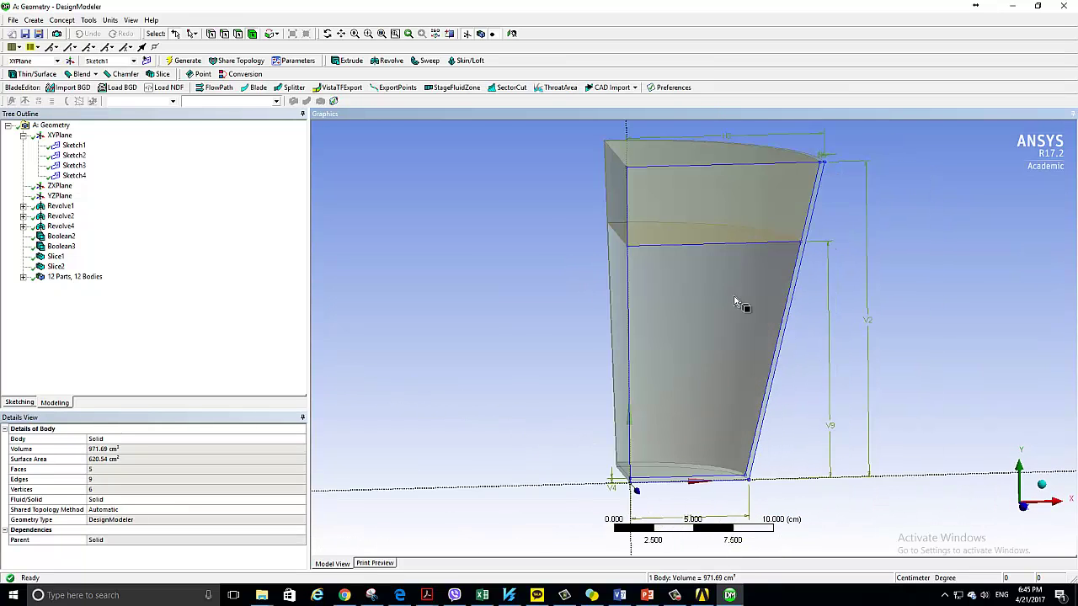
{"action": "left_click", "coordinate": [513, 34]}
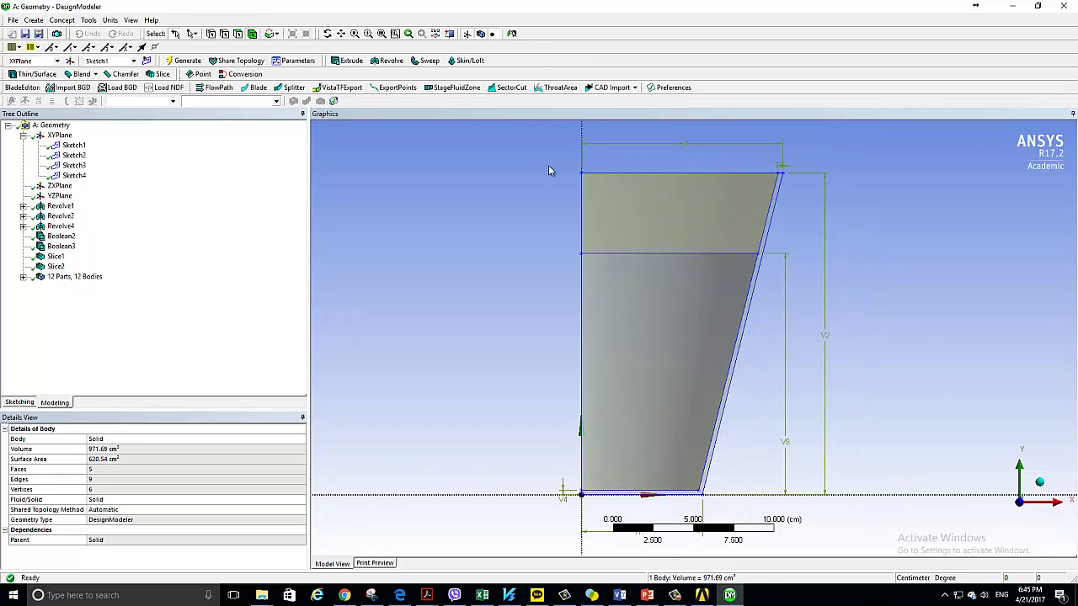
Step: Create SurfFromFaces1 from the quarter cup's slanted outer face
{"action": "left_click", "coordinate": [69, 23]}
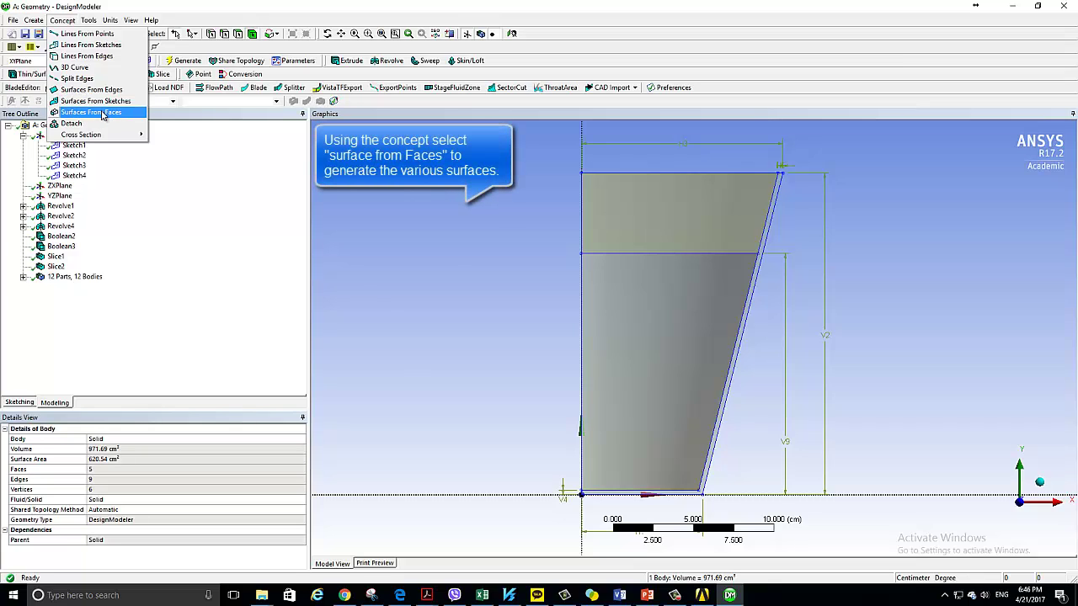
{"action": "left_click", "coordinate": [102, 114]}
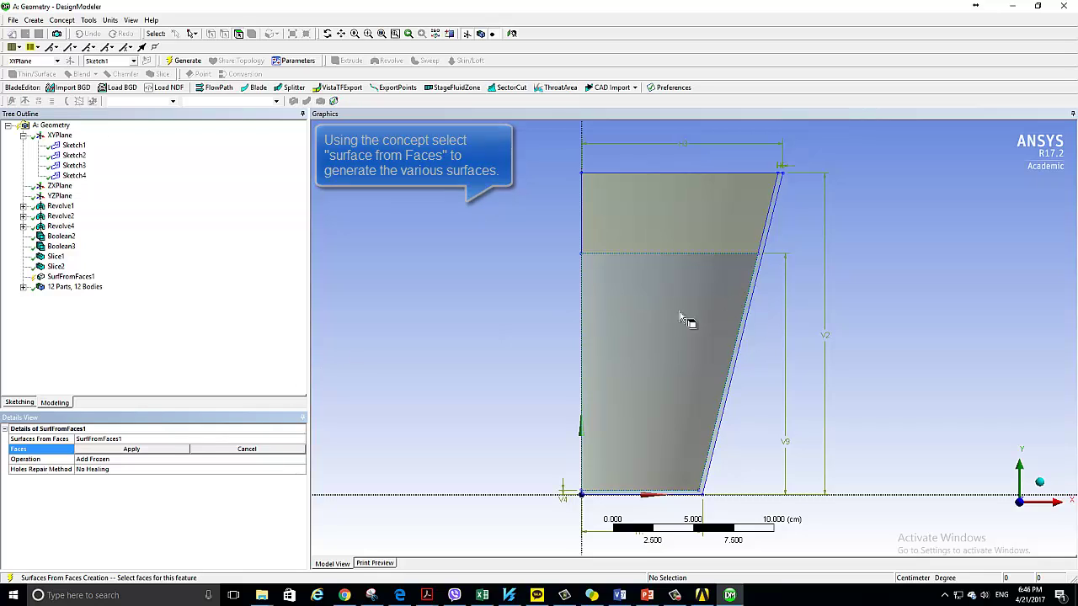
{"action": "left_click", "coordinate": [731, 399]}
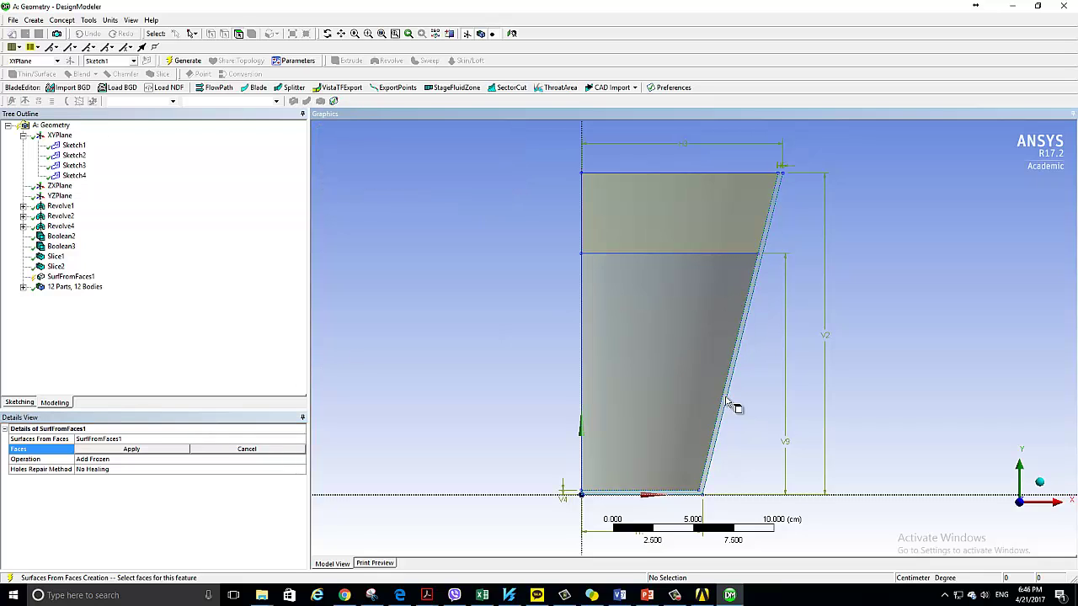
{"action": "left_click", "coordinate": [132, 449]}
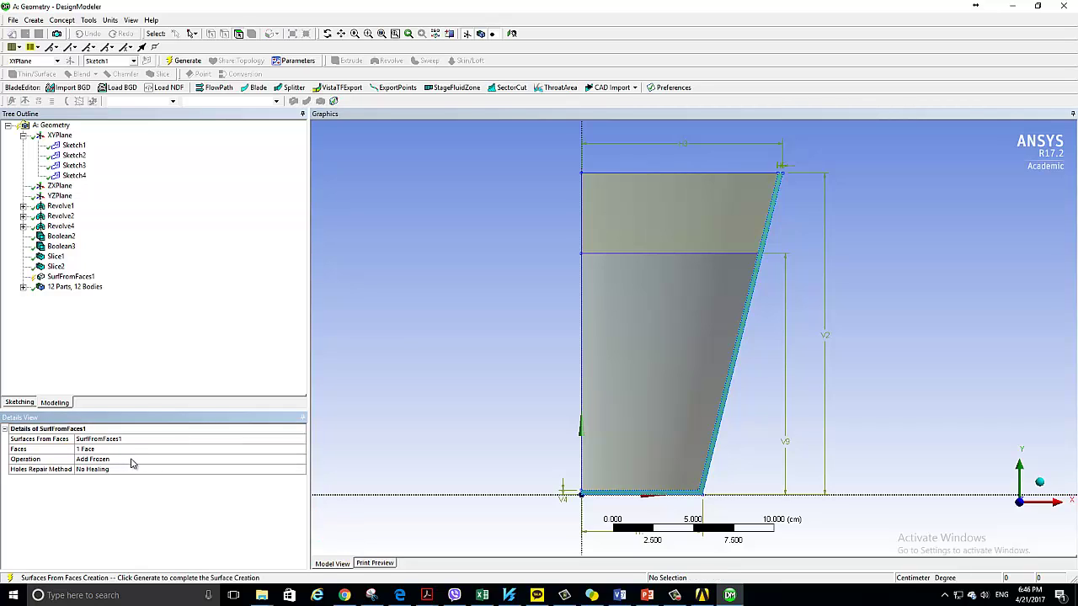
{"action": "left_click", "coordinate": [187, 61]}
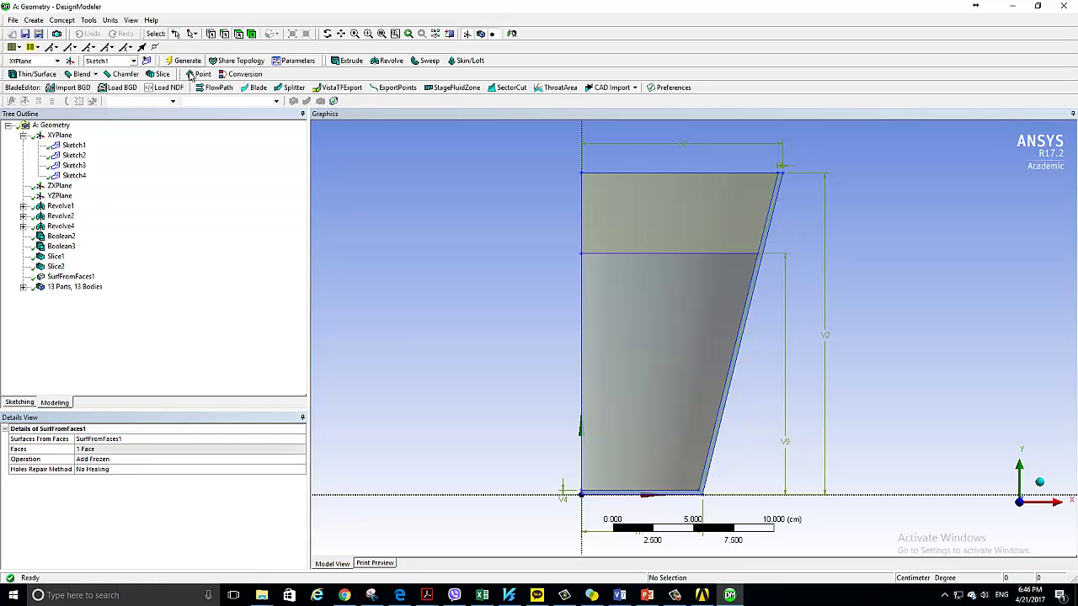
Step: Create and generate a second Surfaces From Faces feature from the top face of the quarter
{"action": "left_click", "coordinate": [695, 202]}
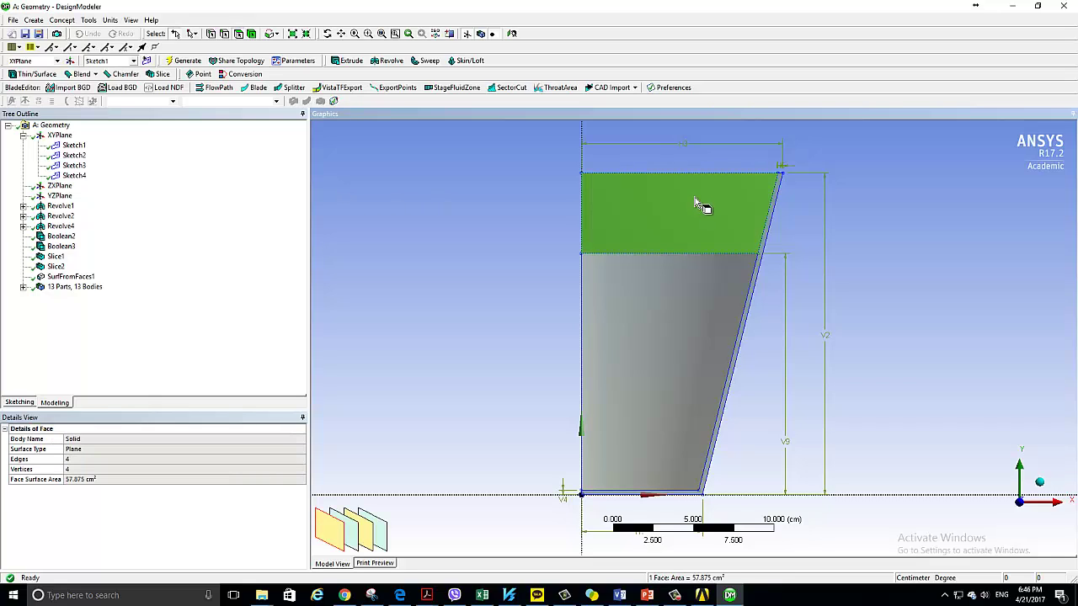
{"action": "left_click", "coordinate": [55, 19]}
{"action": "left_click", "coordinate": [71, 109]}
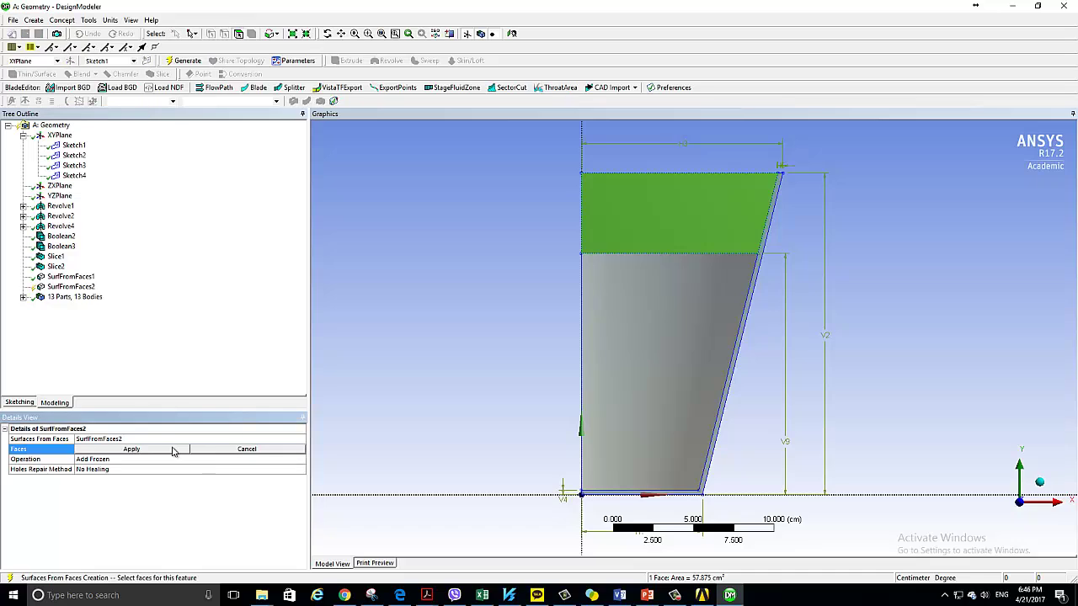
{"action": "left_click", "coordinate": [131, 450]}
{"action": "left_click", "coordinate": [187, 60]}
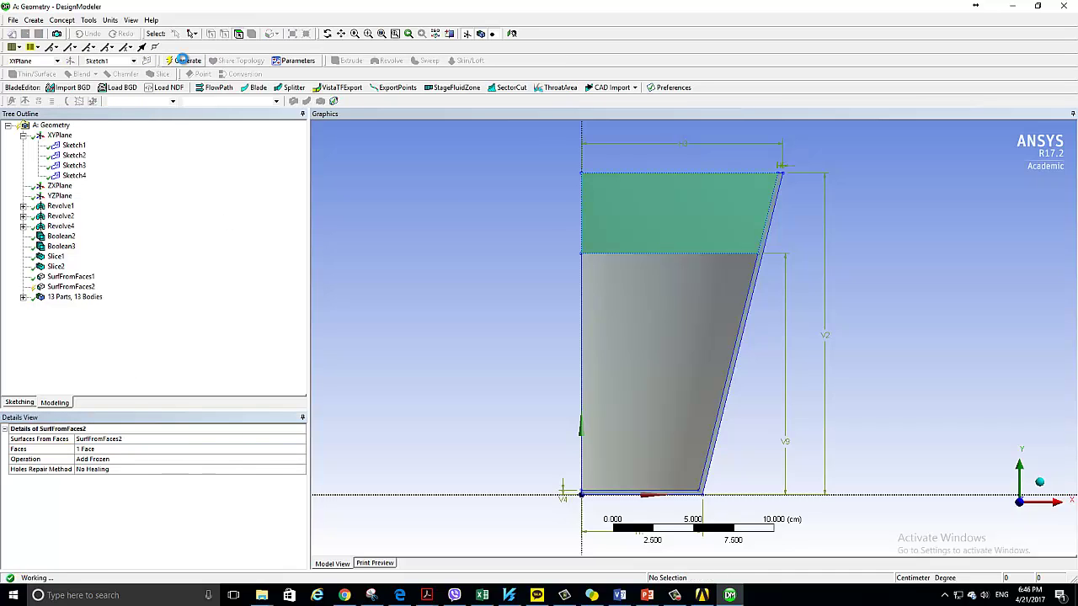
Step: Assign the lower face of the cup section to a new Surfaces From Faces feature
{"action": "left_click", "coordinate": [682, 345]}
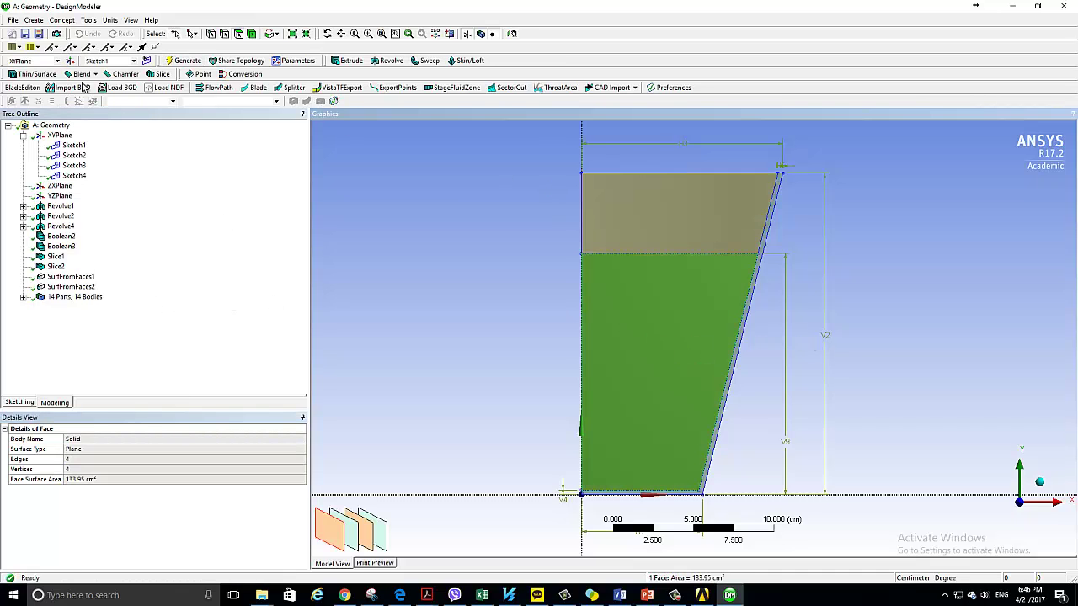
{"action": "left_click", "coordinate": [62, 20]}
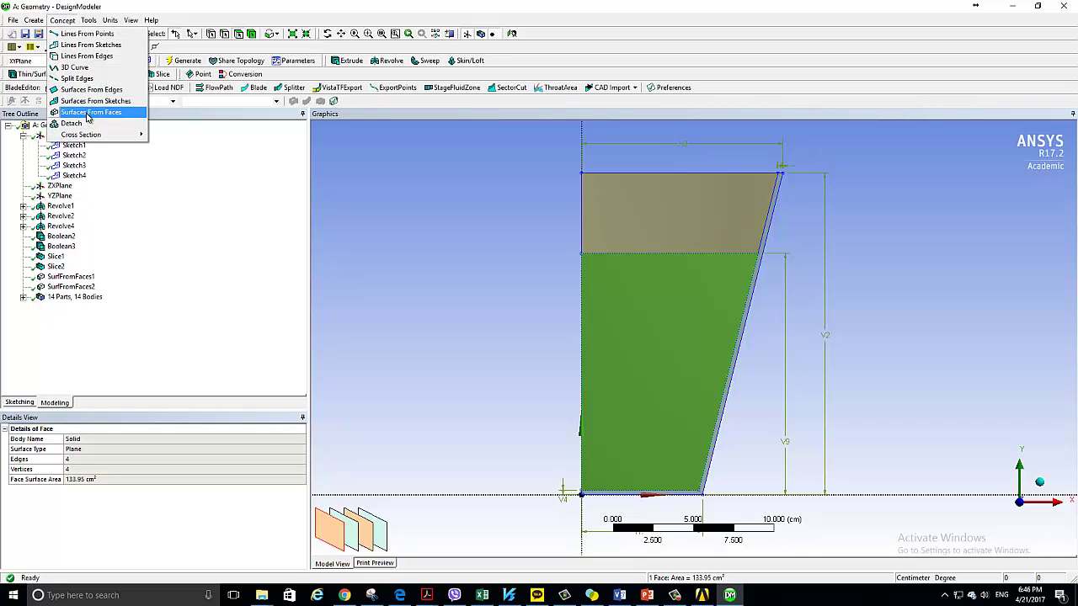
{"action": "left_click", "coordinate": [87, 113]}
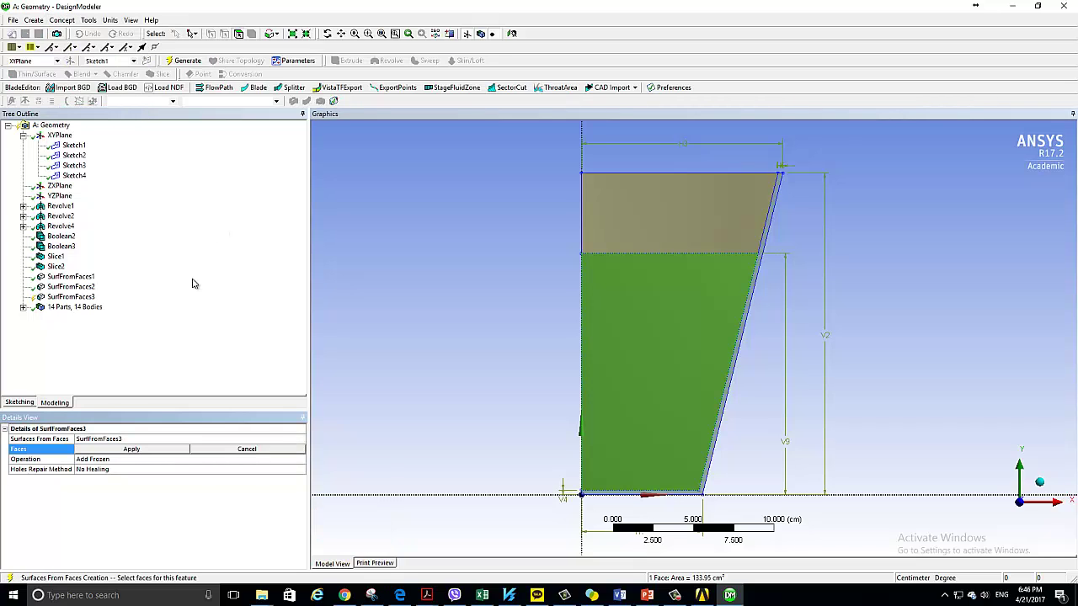
{"action": "left_click", "coordinate": [156, 450]}
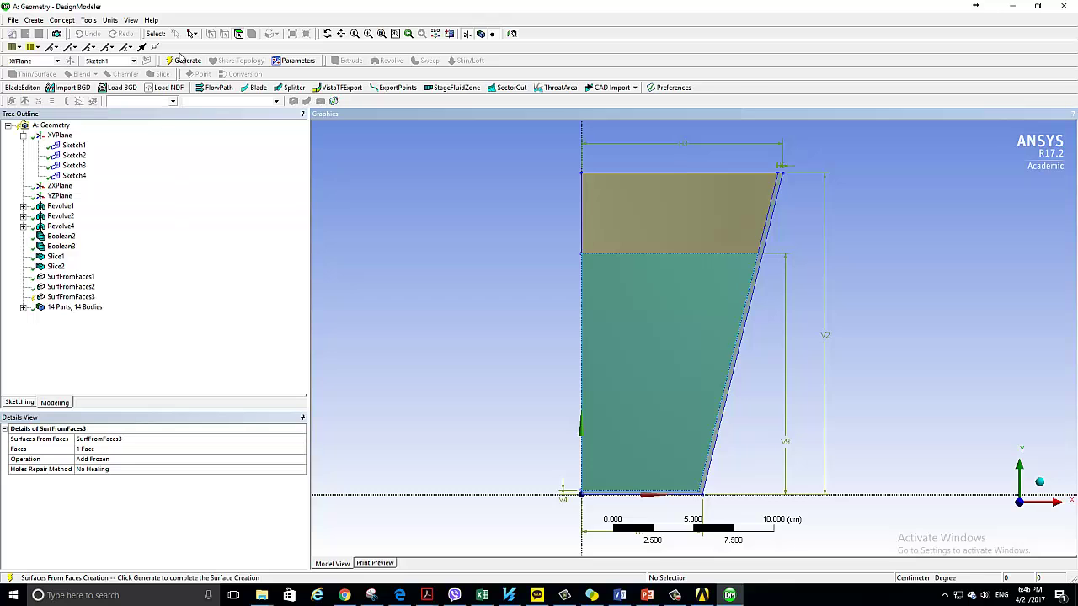
{"action": "mouse_move", "coordinate": [443, 165]}
{"action": "middle_mouse_down"}
{"action": "mouse_move", "coordinate": [440, 264]}
{"action": "mouse_move", "coordinate": [392, 305]}
{"action": "mouse_move", "coordinate": [305, 248]}
{"action": "mouse_move", "coordinate": [341, 281]}
{"action": "mouse_move", "coordinate": [513, 241]}
{"action": "middle_mouse_up"}
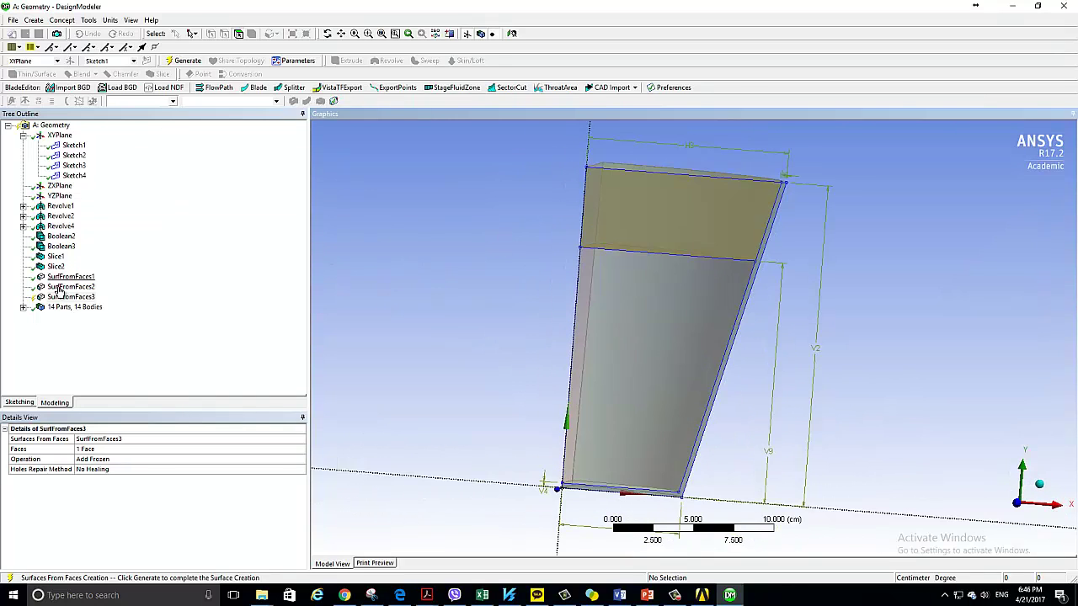
Step: Generate SurfFromFaces3 and review the faces used by SurfFromFaces1–3
{"action": "left_click", "coordinate": [184, 61]}
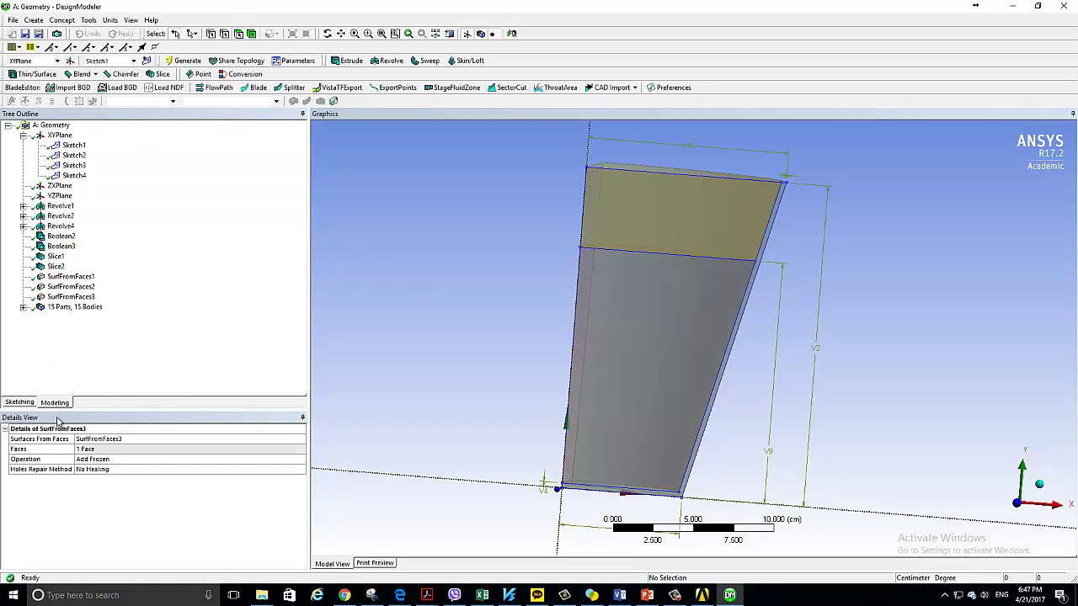
{"action": "left_click", "coordinate": [74, 298]}
{"action": "left_click", "coordinate": [80, 288]}
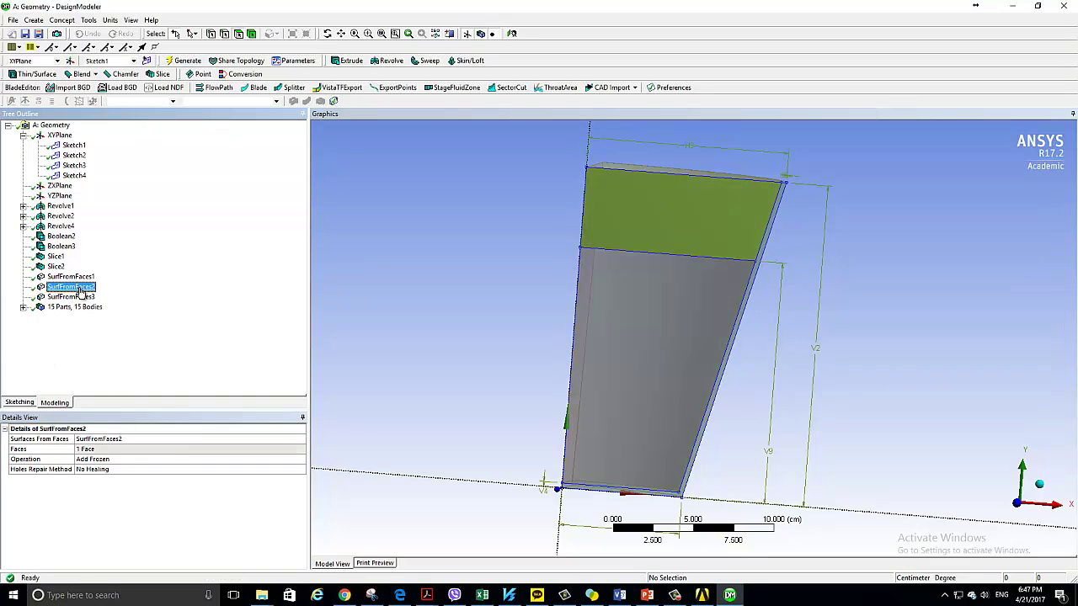
{"action": "left_click", "coordinate": [79, 280]}
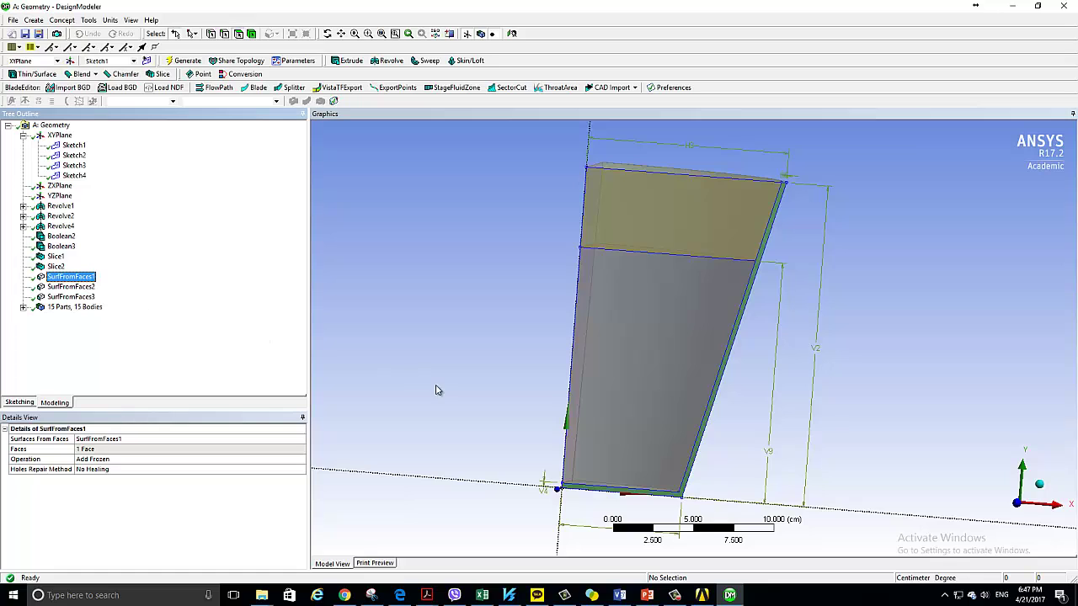
{"action": "mouse_move", "coordinate": [436, 390]}
{"action": "middle_mouse_down"}
{"action": "mouse_move", "coordinate": [248, 339]}
{"action": "mouse_move", "coordinate": [211, 284]}
{"action": "middle_mouse_up"}
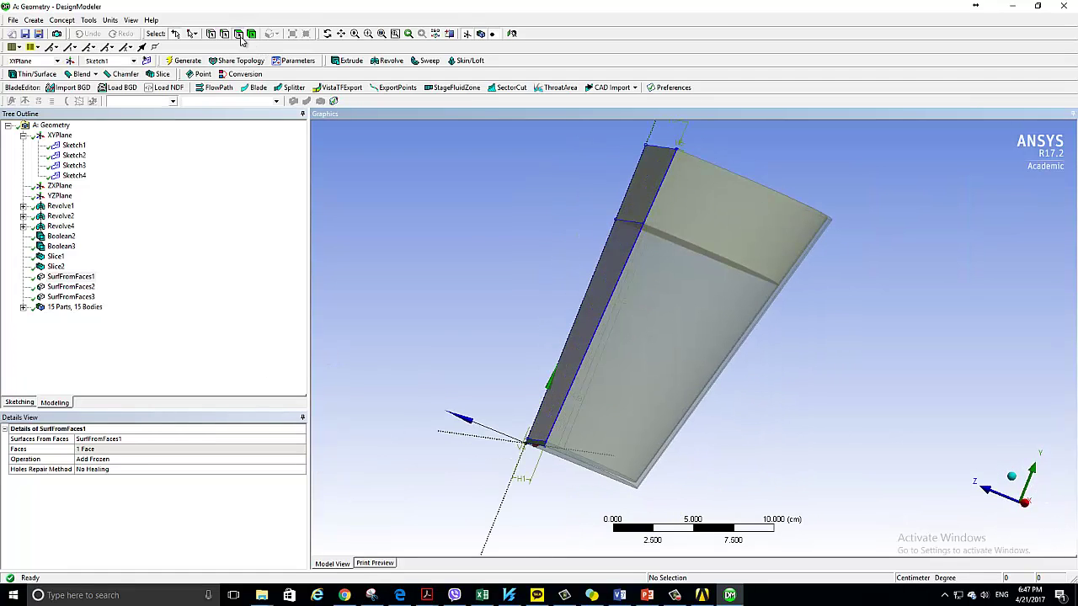
Step: Suppress the three remaining quarter solid bodies so only the surface bodies remain
{"action": "left_click", "coordinate": [703, 198]}
{"action": "middle_click_drag", "start_coordinate": [649, 222], "coordinate": [689, 265]}
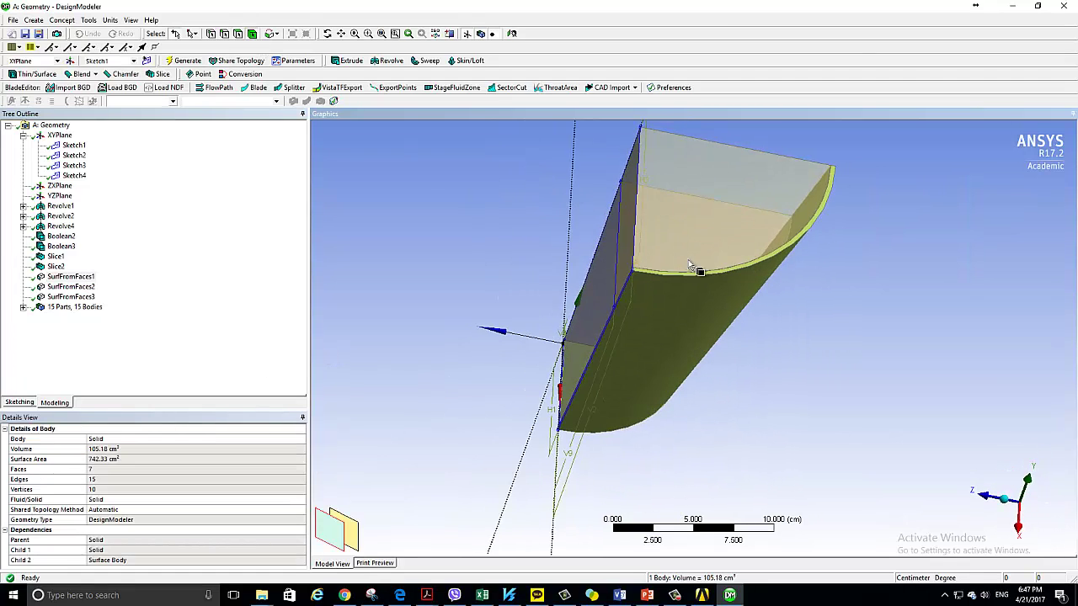
{"action": "right_click", "coordinate": [710, 278]}
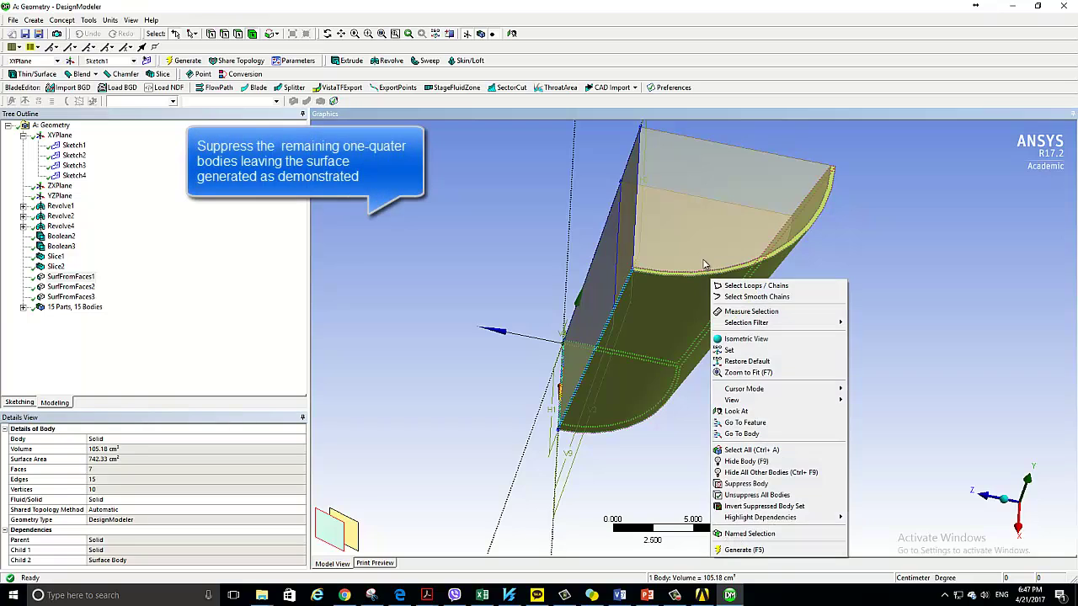
{"action": "left_click", "coordinate": [746, 485]}
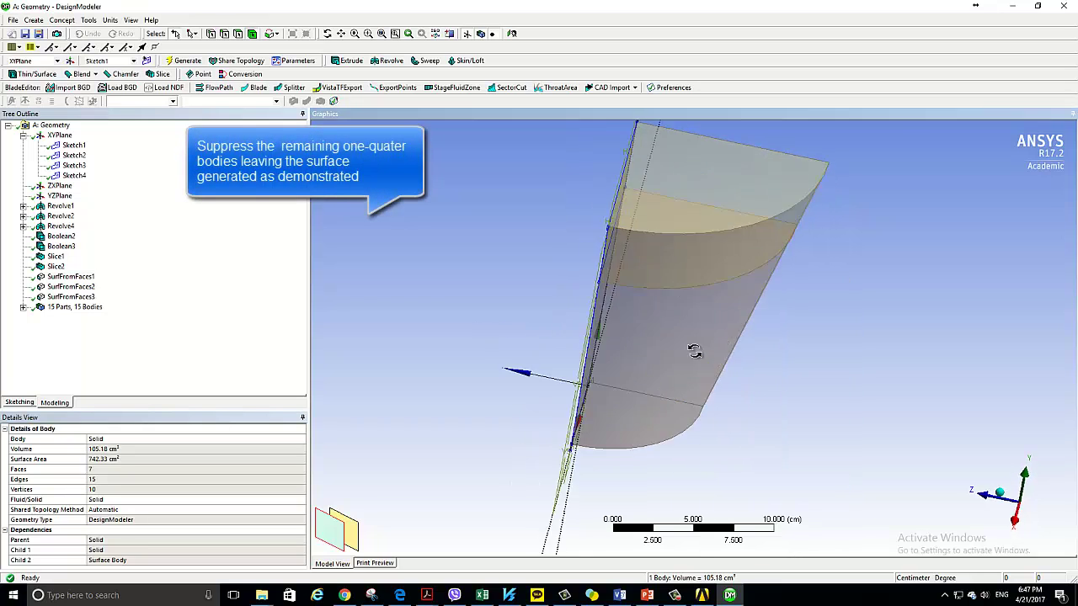
{"action": "left_click", "coordinate": [707, 260]}
{"action": "right_click", "coordinate": [706, 256]}
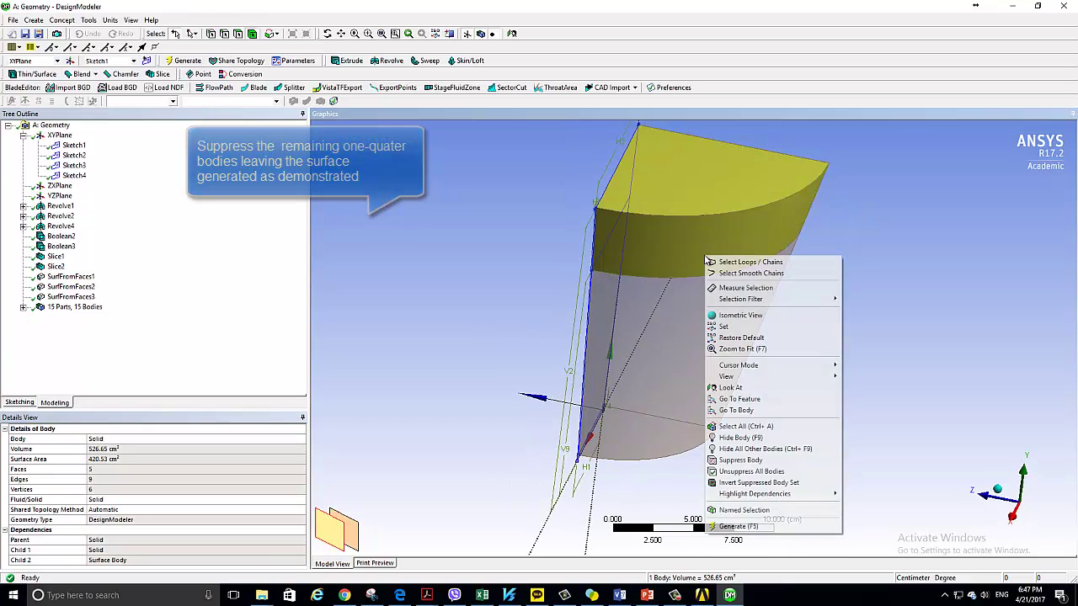
{"action": "left_click", "coordinate": [749, 472]}
{"action": "left_click", "coordinate": [688, 332]}
{"action": "right_click", "coordinate": [688, 332]}
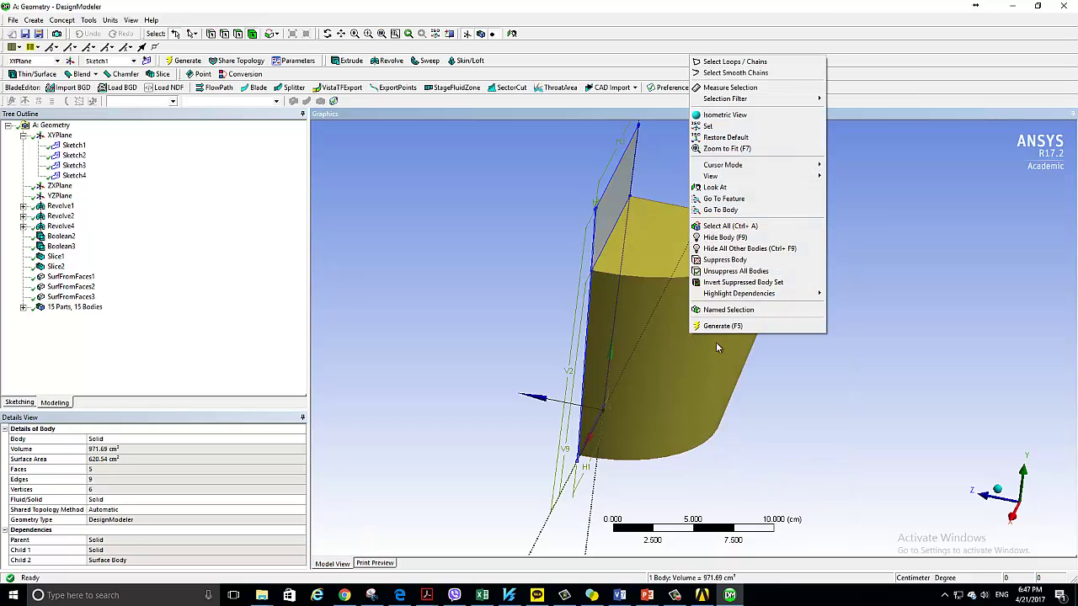
{"action": "left_click", "coordinate": [711, 259]}
{"action": "mouse_move", "coordinate": [707, 261]}
{"action": "middle_mouse_down"}
{"action": "mouse_move", "coordinate": [854, 296]}
{"action": "mouse_move", "coordinate": [821, 273]}
{"action": "mouse_move", "coordinate": [834, 276]}
{"action": "mouse_move", "coordinate": [786, 284]}
{"action": "middle_mouse_up"}
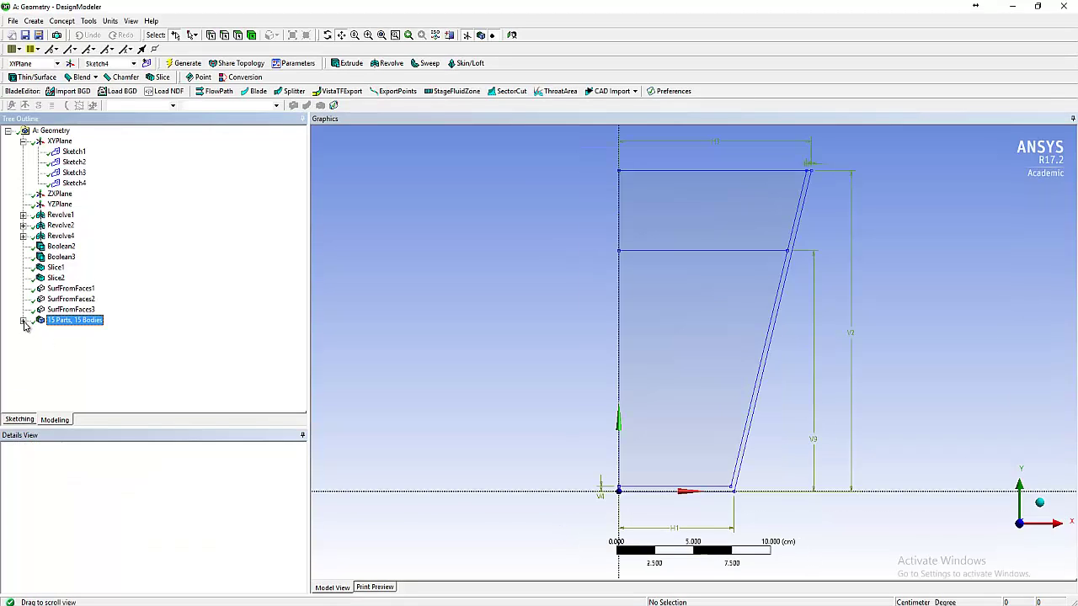
Step: Form a new part from the three surface bodies
{"action": "left_click", "coordinate": [22, 321]}
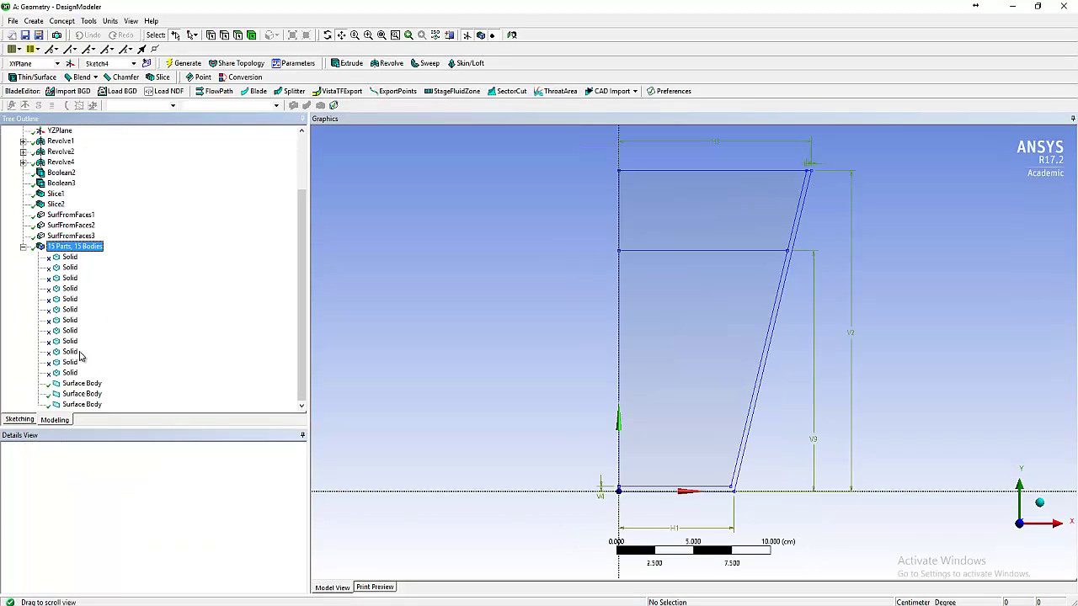
{"action": "left_click", "coordinate": [84, 384]}
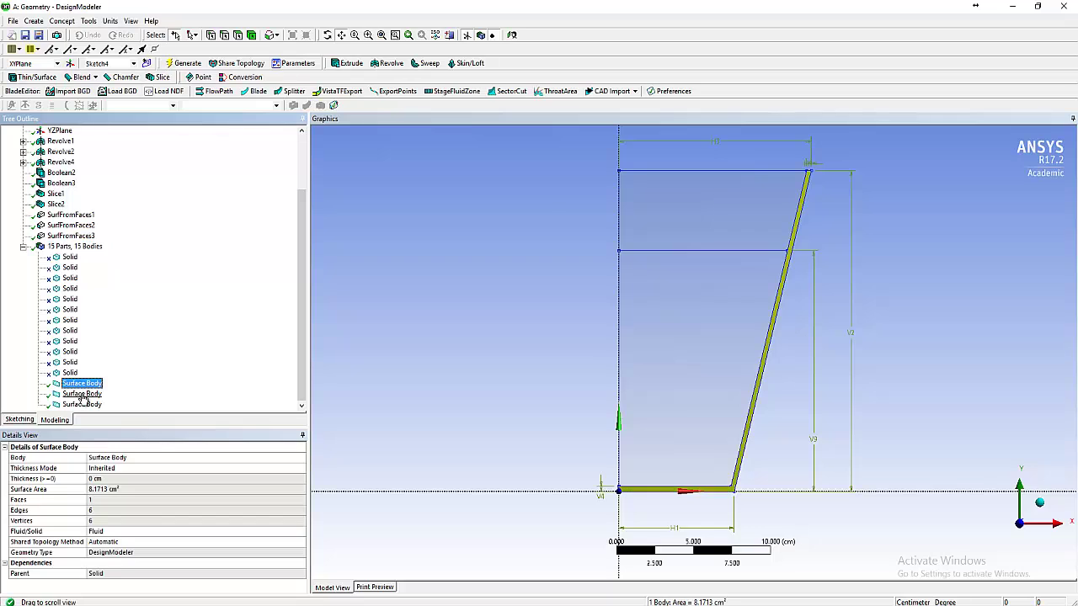
{"action": "left_click", "coordinate": [83, 394], "text": "ctrl"}
{"action": "left_click", "coordinate": [81, 405], "text": "ctrl"}
{"action": "right_click", "coordinate": [81, 407]}
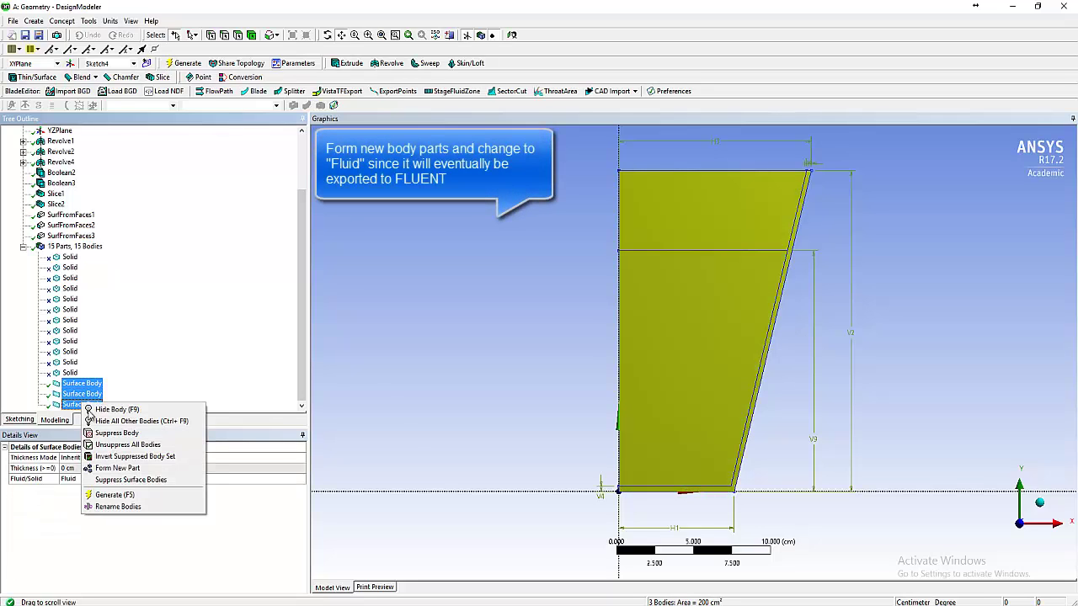
{"action": "left_click", "coordinate": [116, 469]}
Step: Set Part 2 to Fluid and expand it to list its surface bodies
{"action": "left_click", "coordinate": [278, 520]}
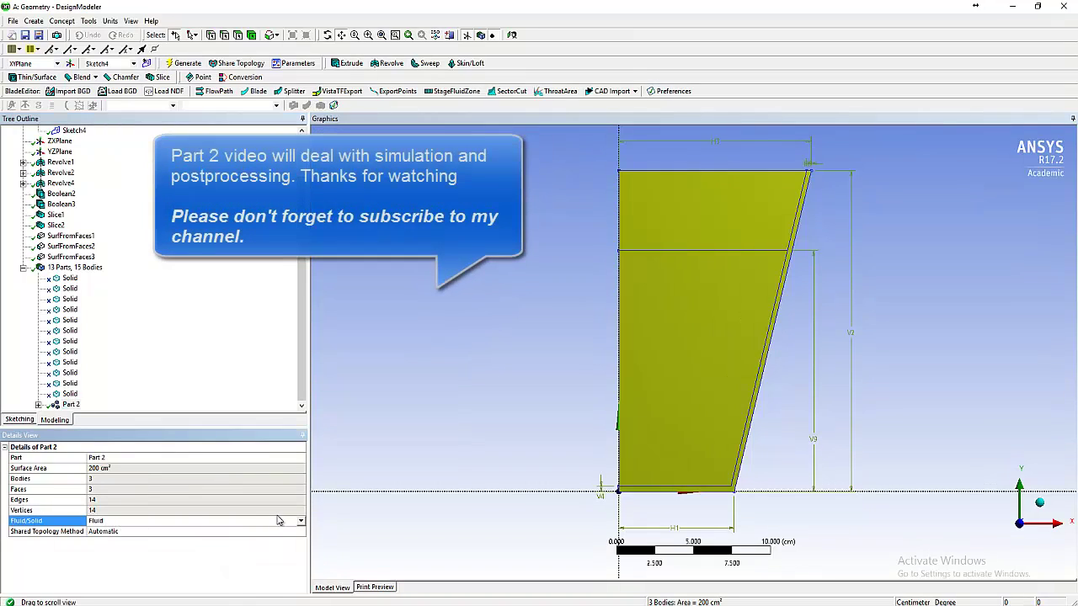
{"action": "left_click", "coordinate": [300, 521]}
{"action": "left_click", "coordinate": [115, 531]}
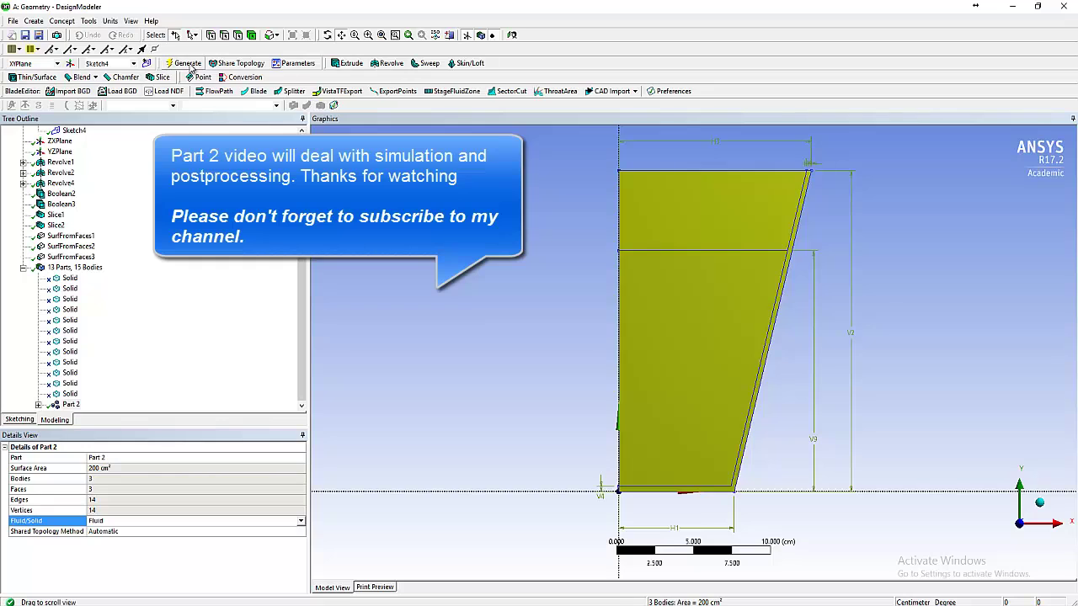
{"action": "left_click", "coordinate": [188, 64]}
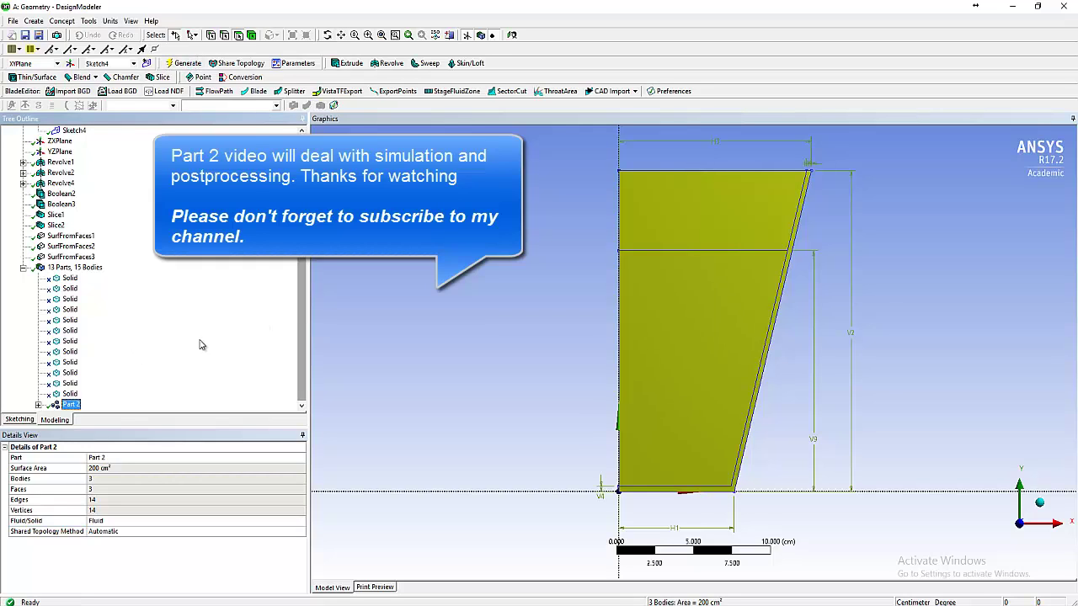
{"action": "left_click", "coordinate": [38, 405]}
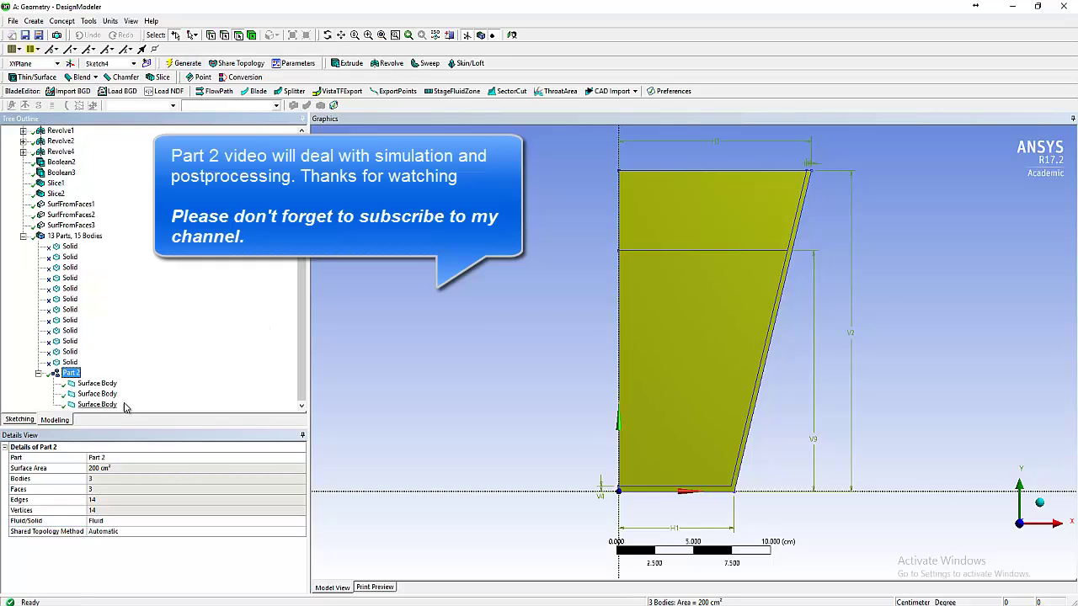